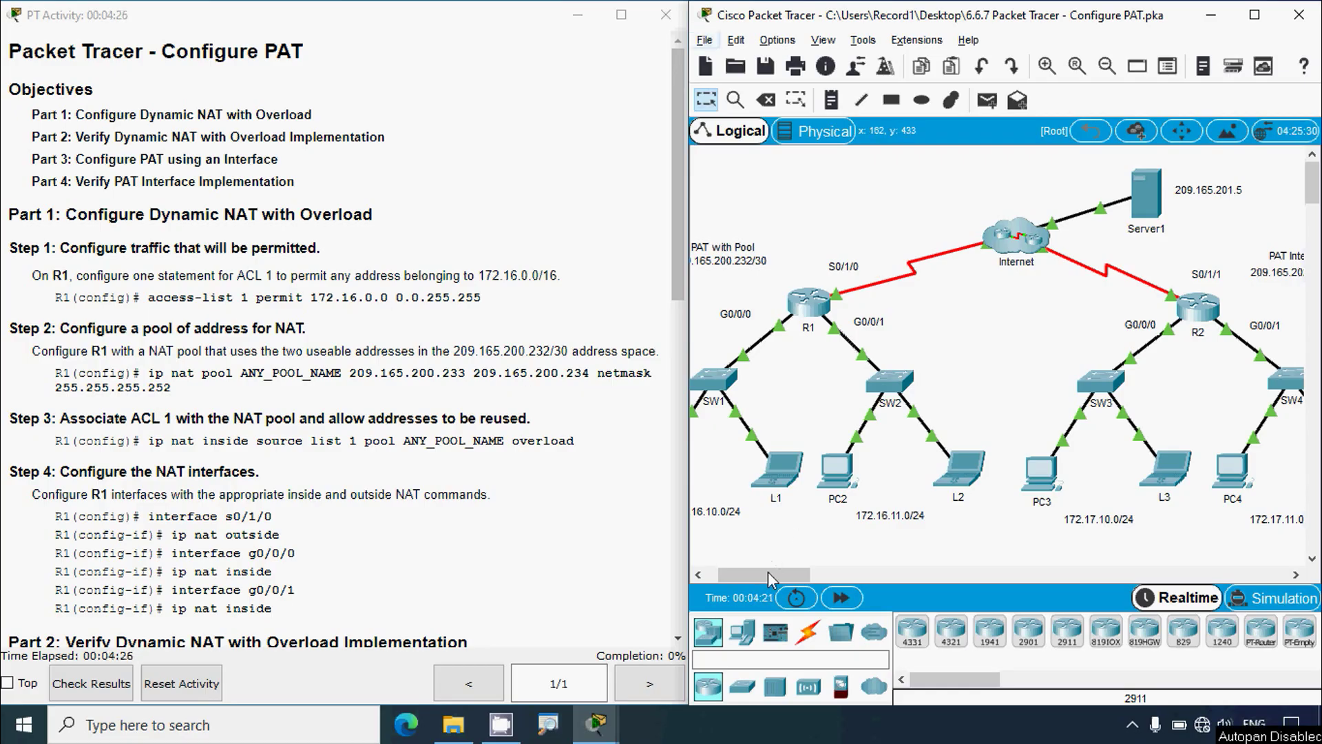
Open router R1's command line and enter global configuration mode with enable and conf t.
drag(769, 574, 758, 574)
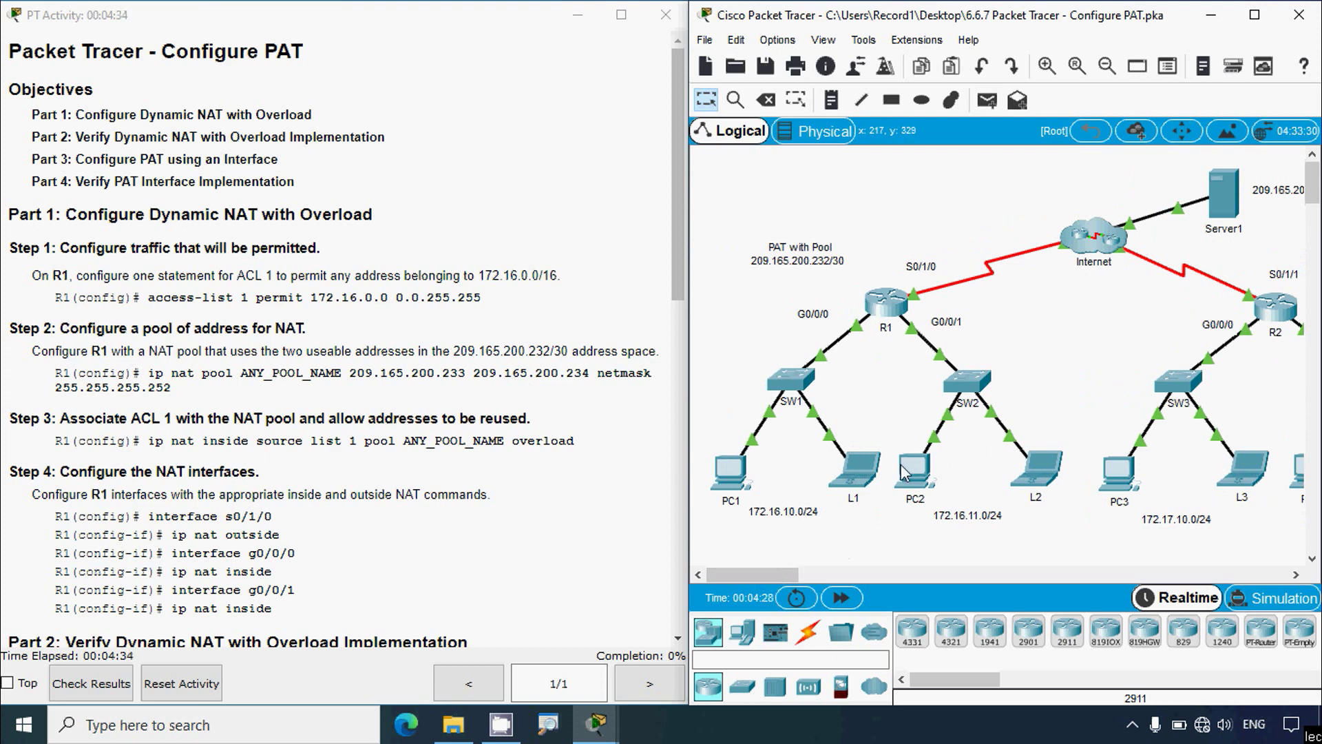
click(891, 310)
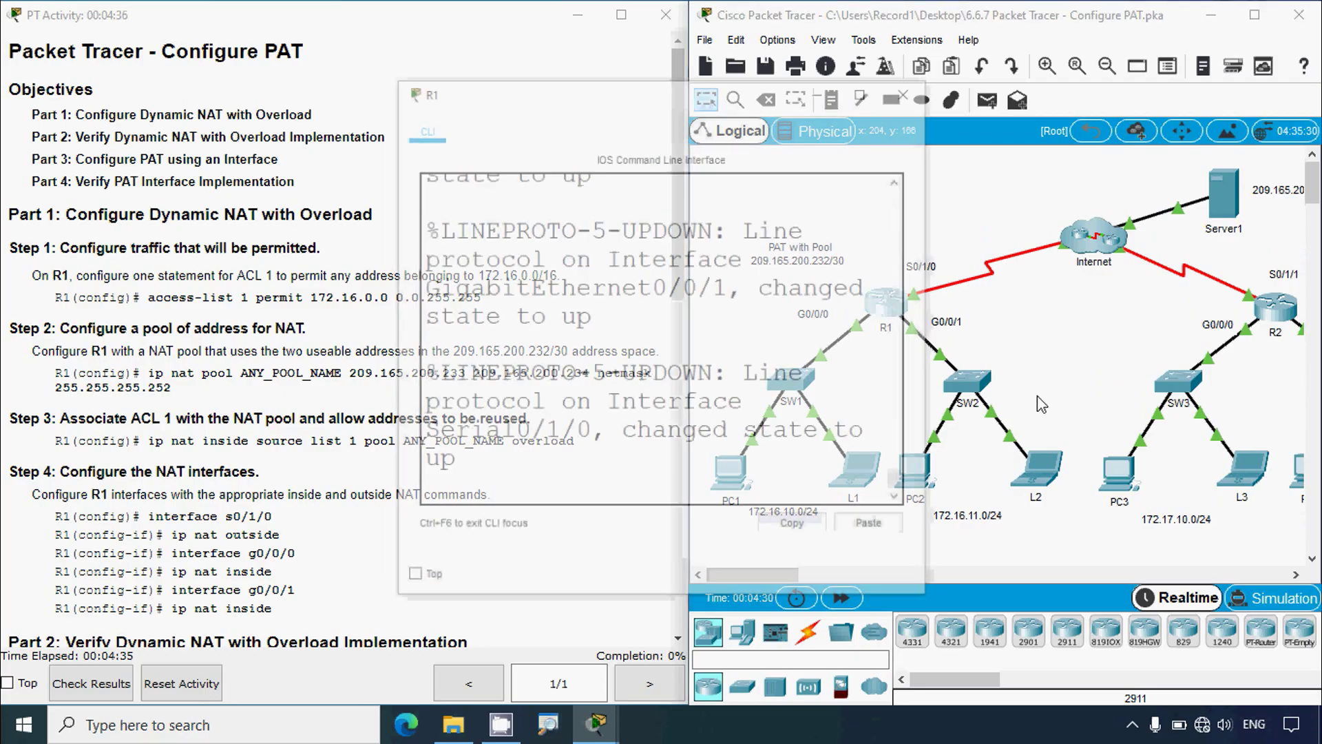
click(864, 90)
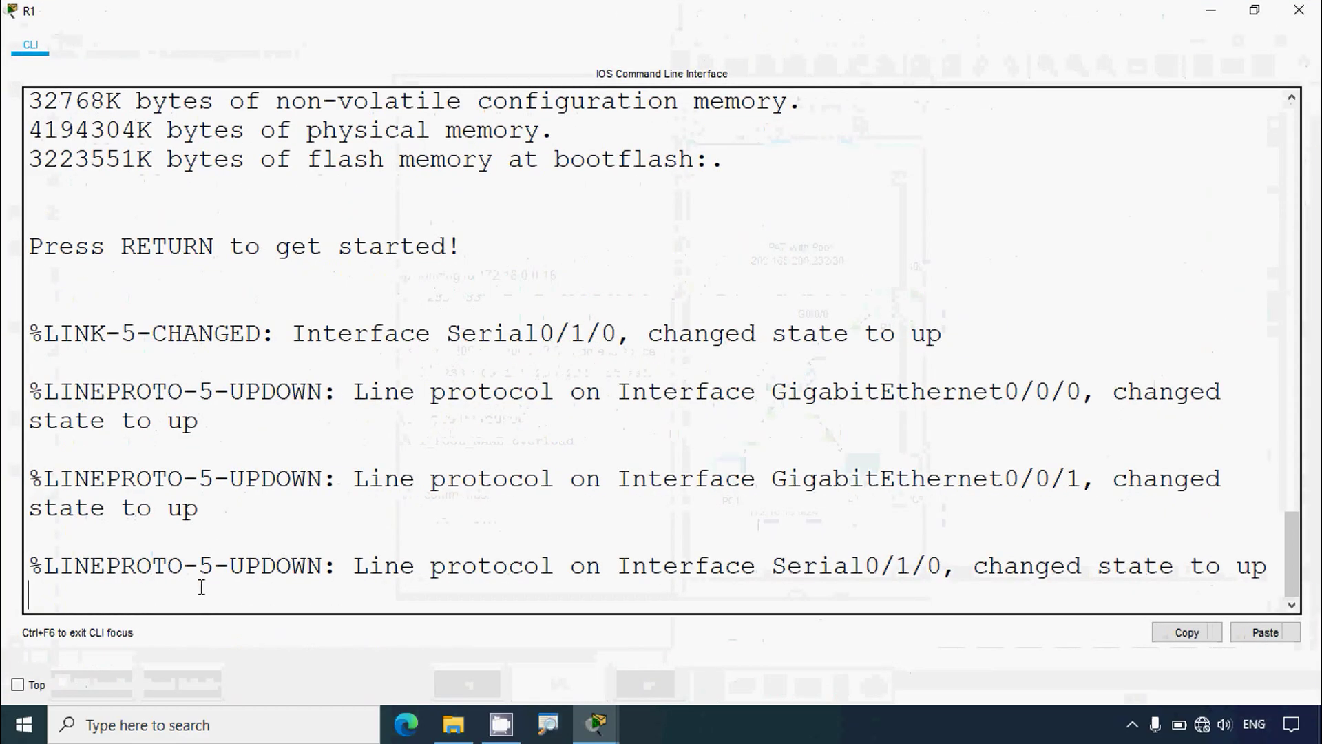
key(Return)
text(enable)
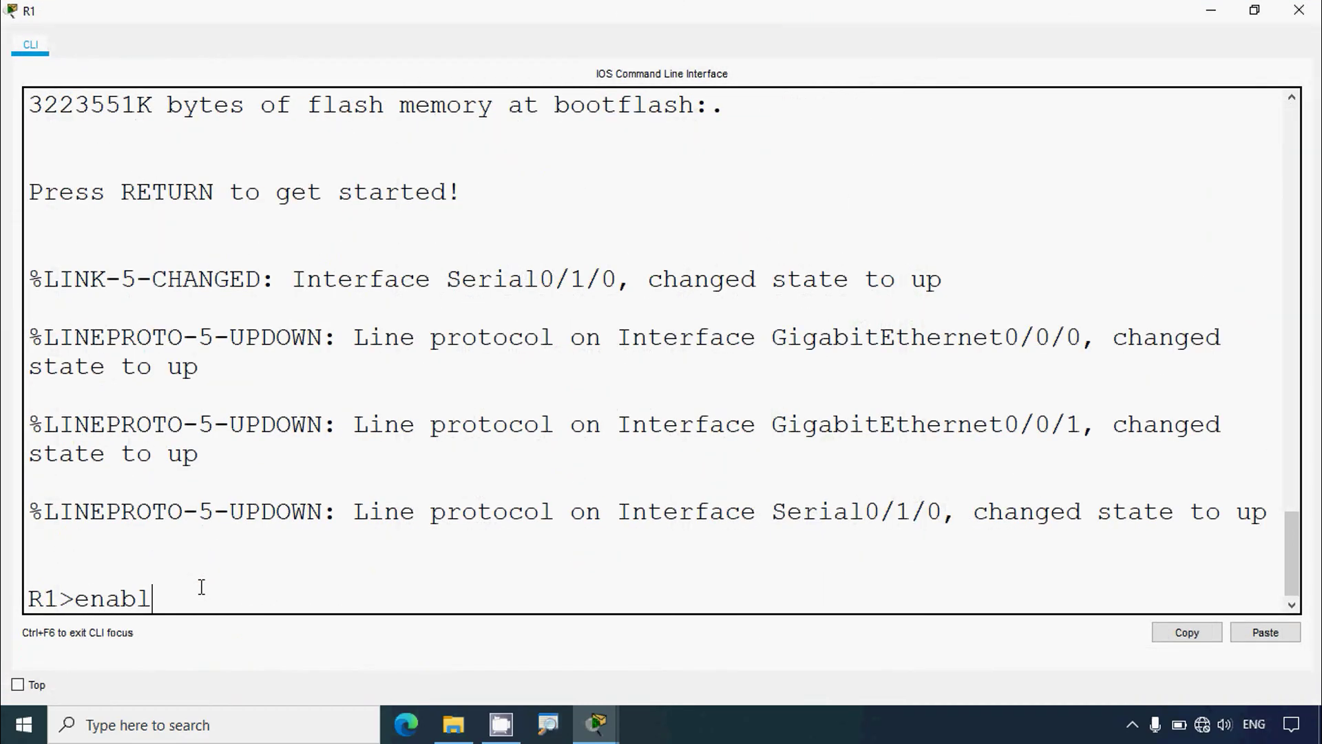
key(Return)
text(conf)
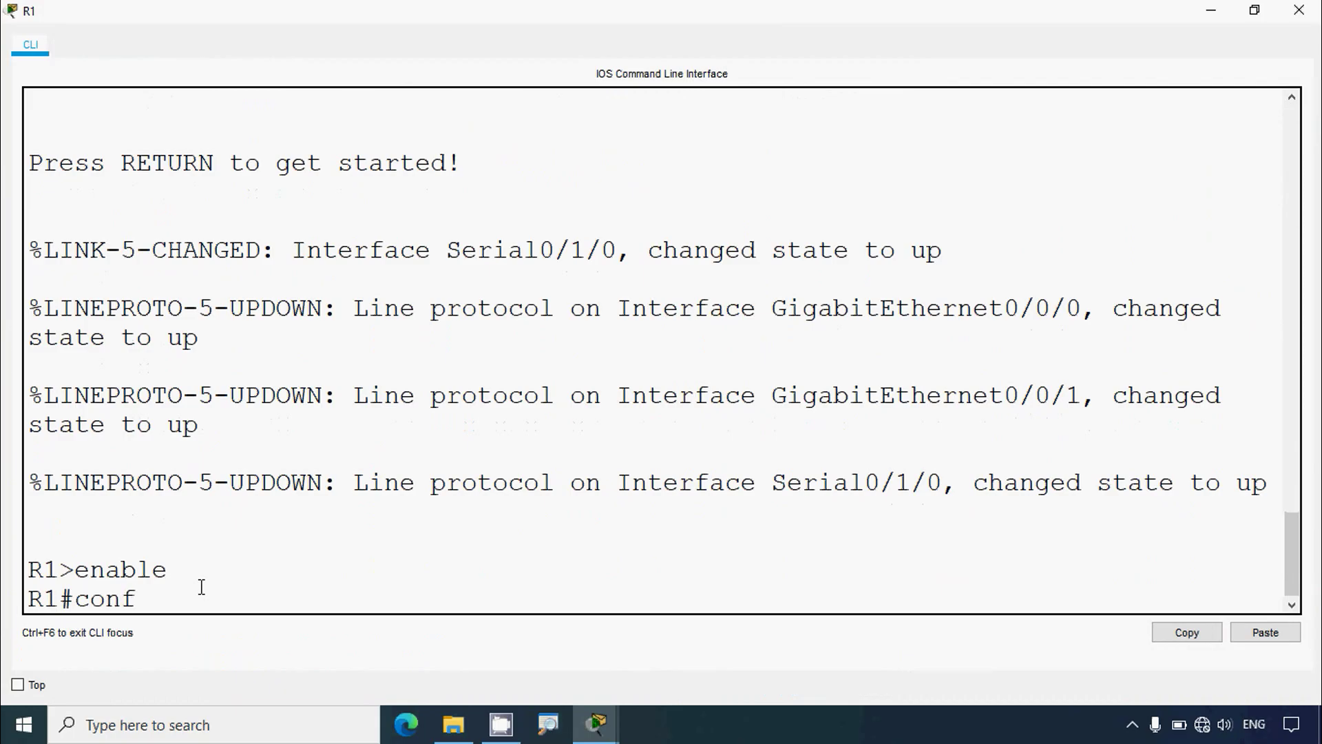
text( t)
key(Return)
Configure ACL 1 on R1 with access-list 1 permit 172.16.0.0 0.0.255.255, checking the wildcard parameter help, and close the router window.
text(access-list)
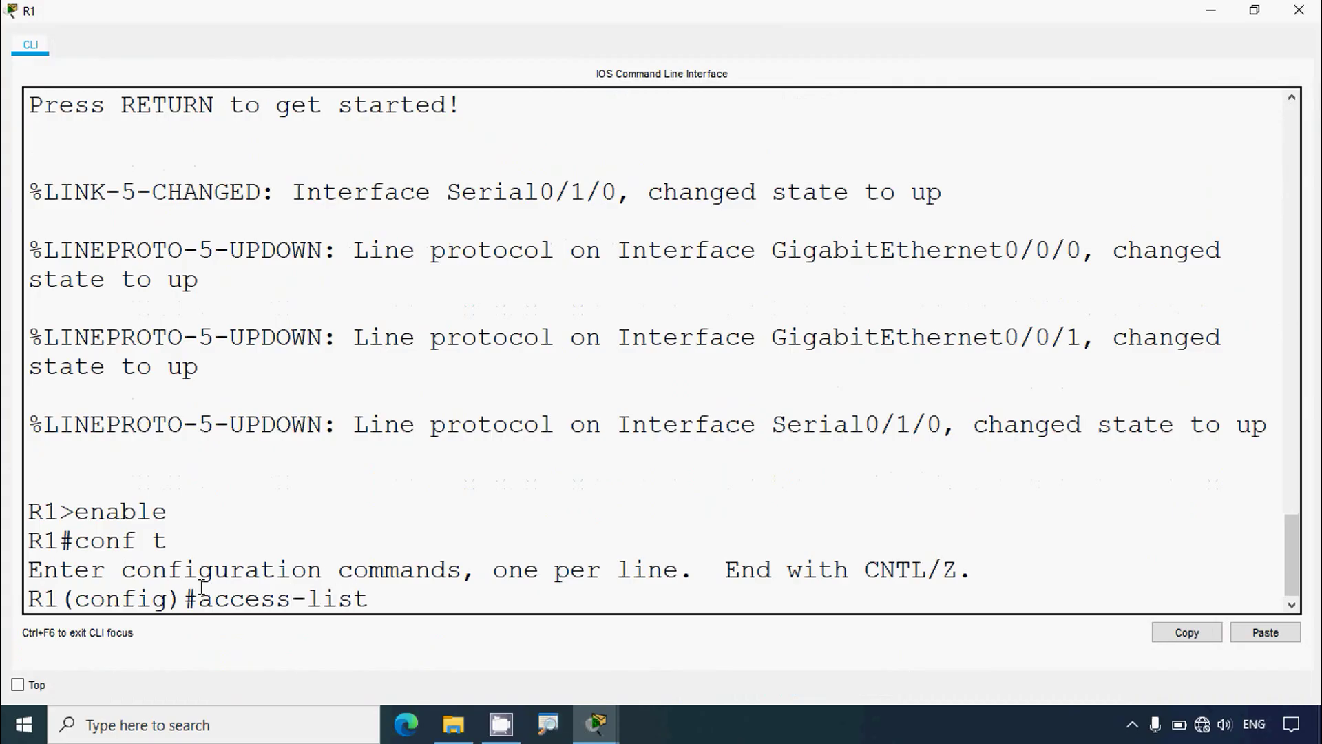
text( 1 permit)
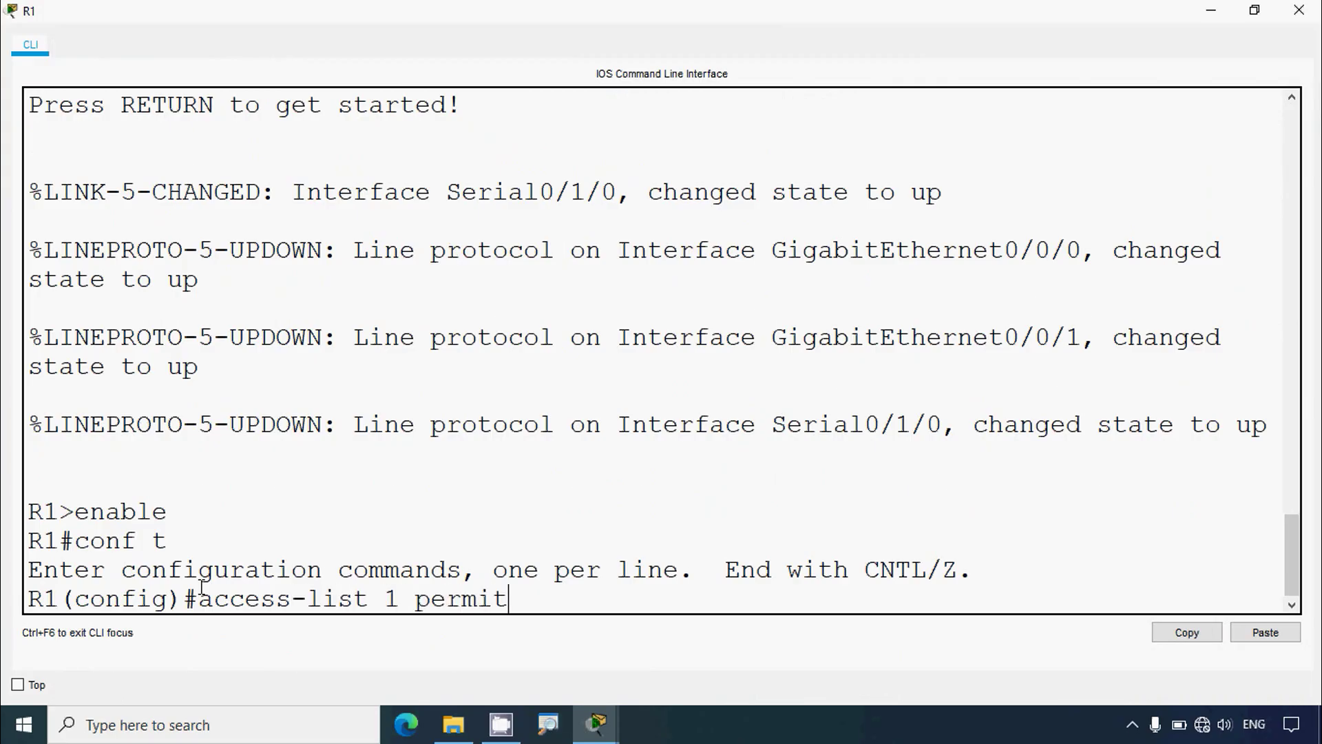
text( 172.16)
key(BackSpace)
text(.0.0)
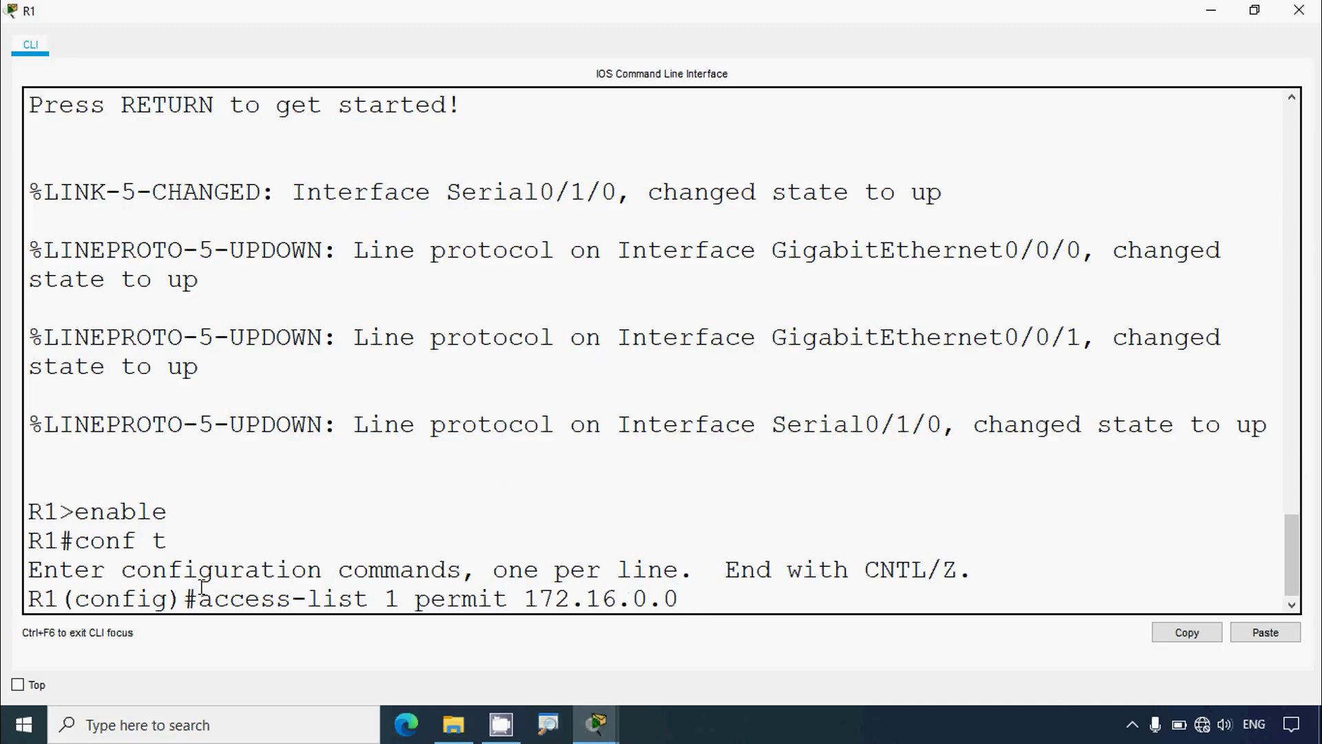
text( ?)
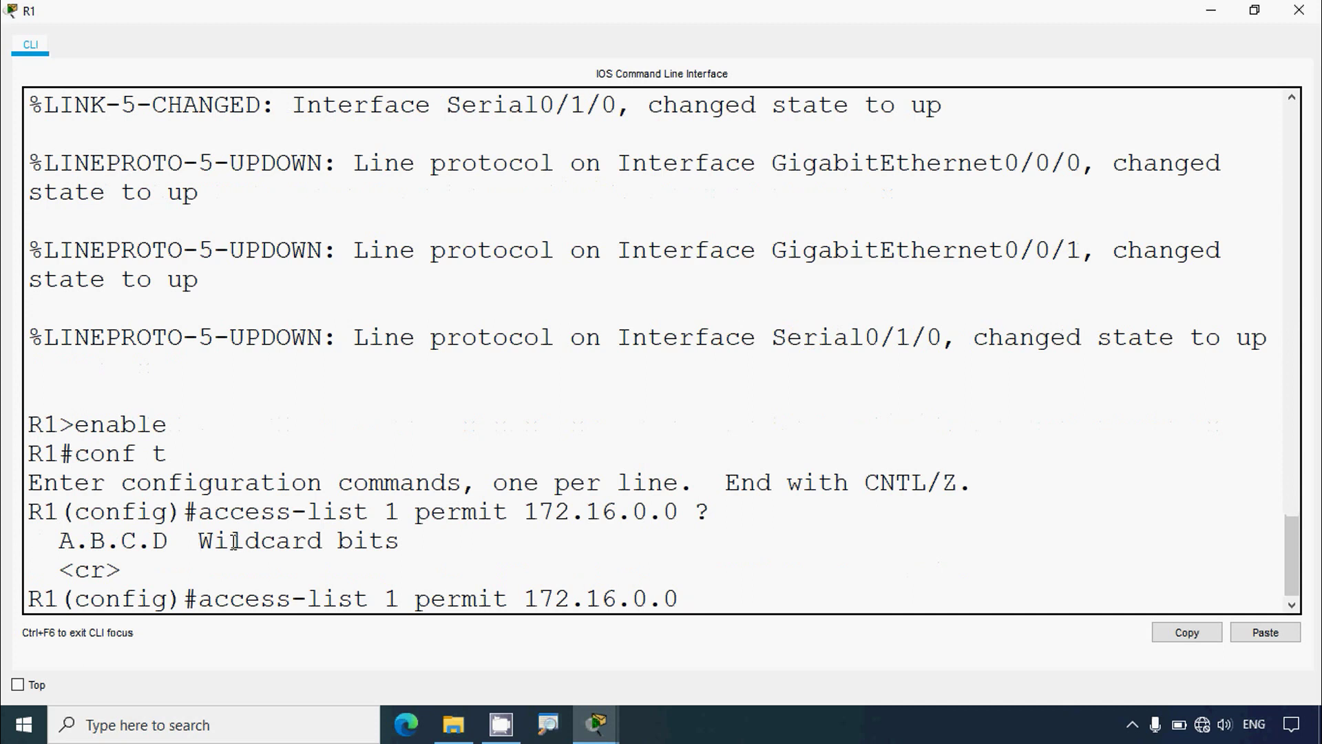
drag(199, 542, 399, 542)
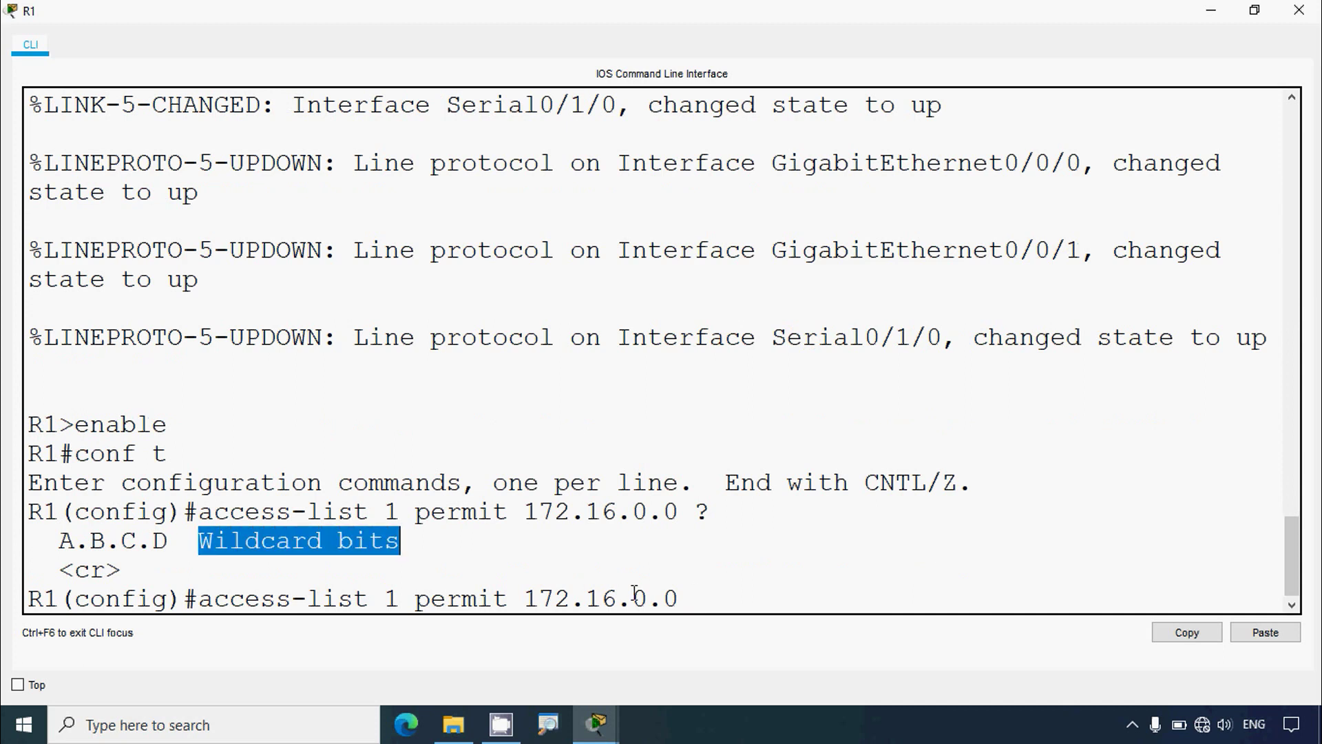
click(698, 601)
text(0.0.255.255)
key(Return)
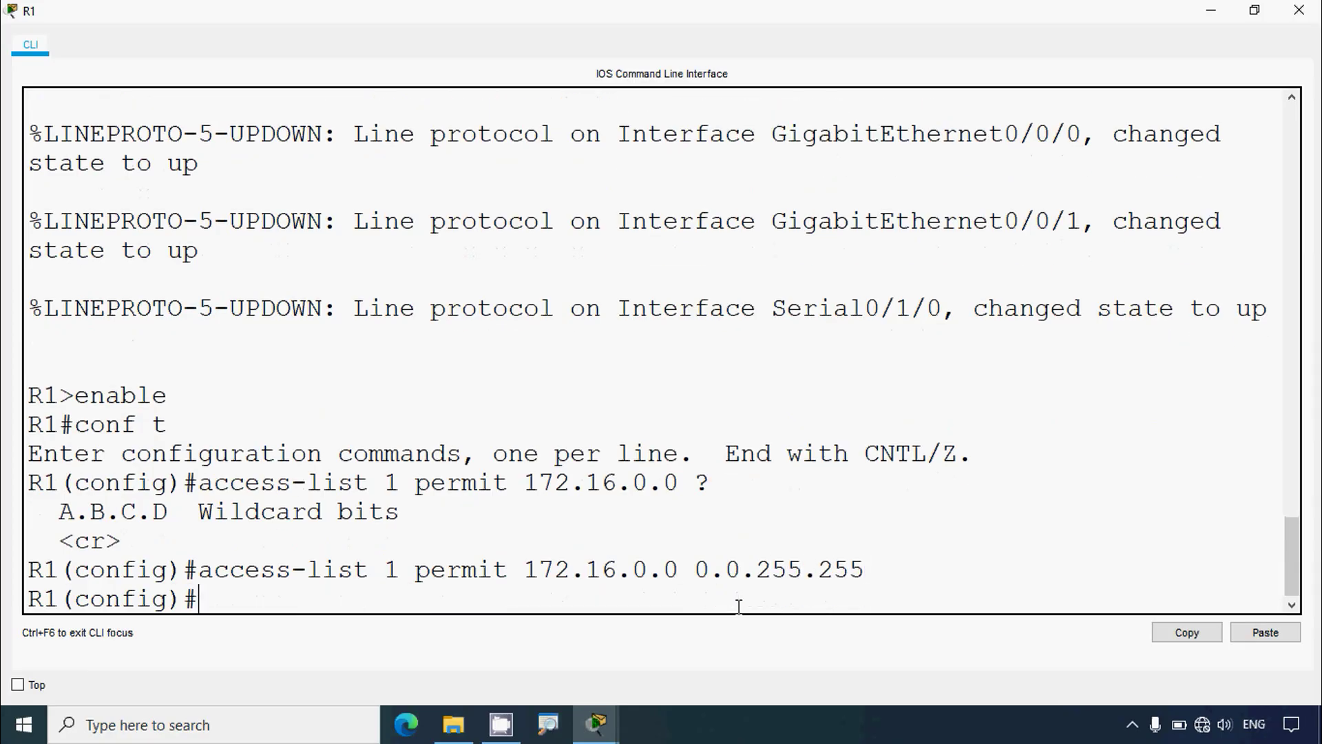
click(1299, 10)
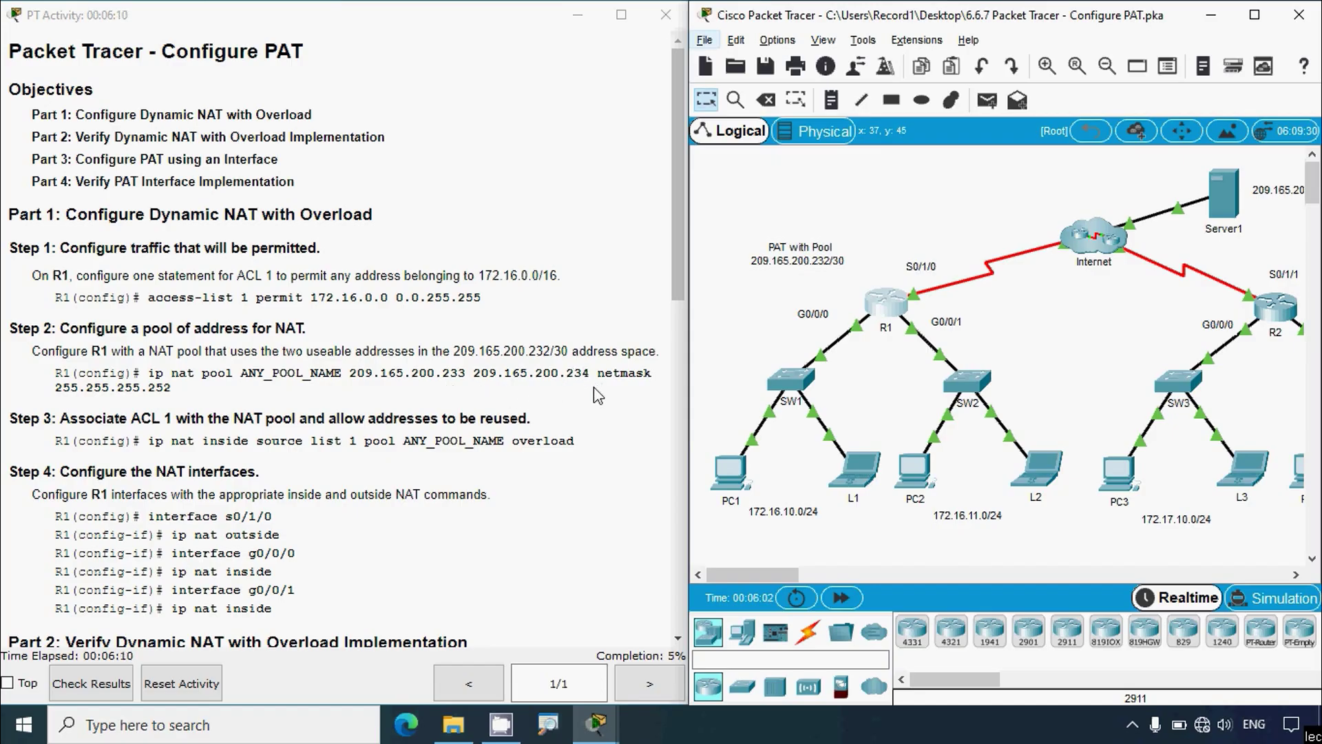
Reopen R1's command line and begin an ip nat pool command named MY_POOL with start address 209.165.200.233.
drag(55, 387, 172, 387)
click(159, 385)
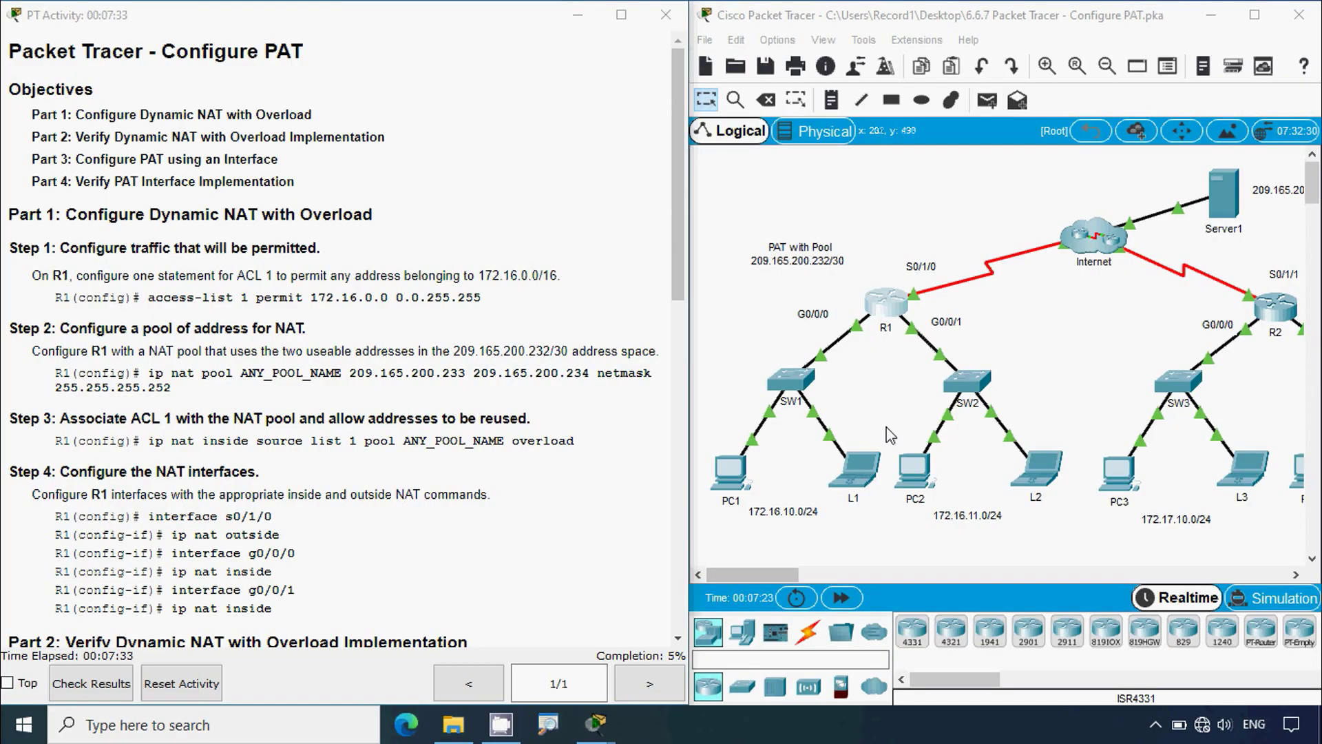
click(889, 307)
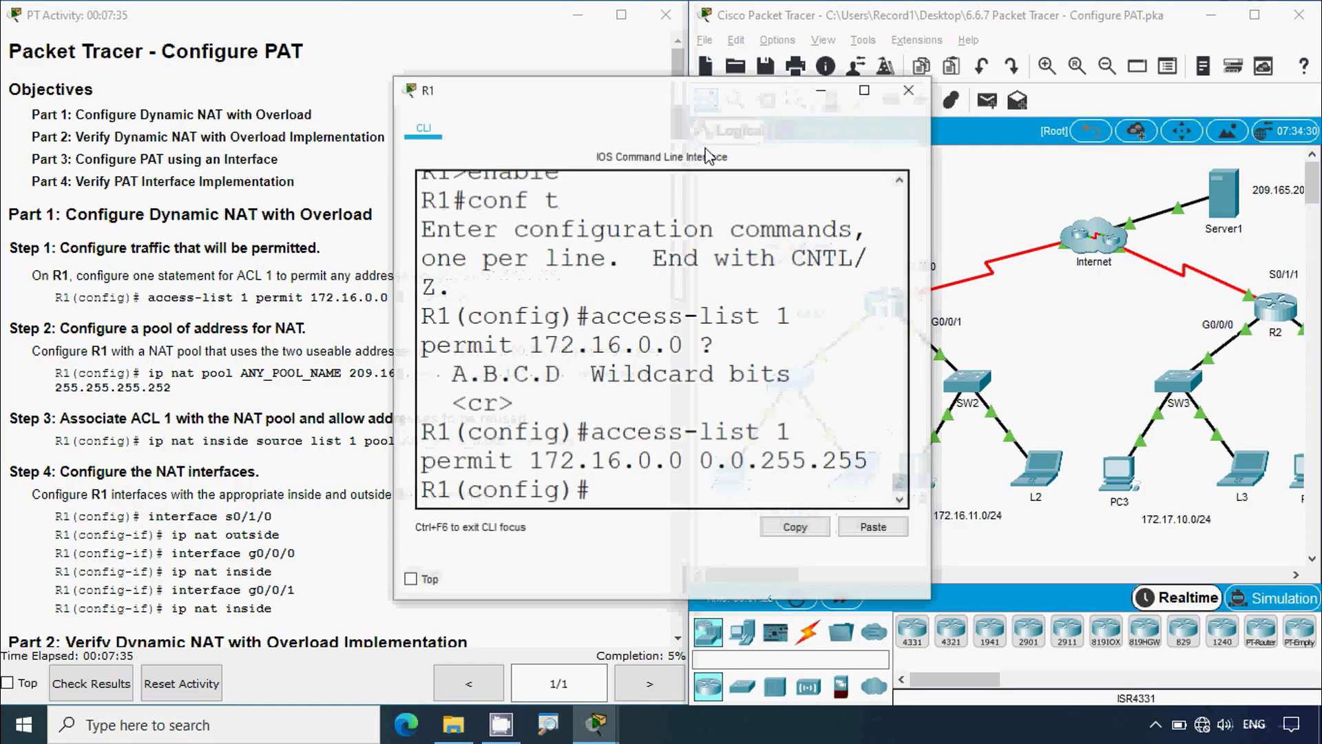
click(861, 91)
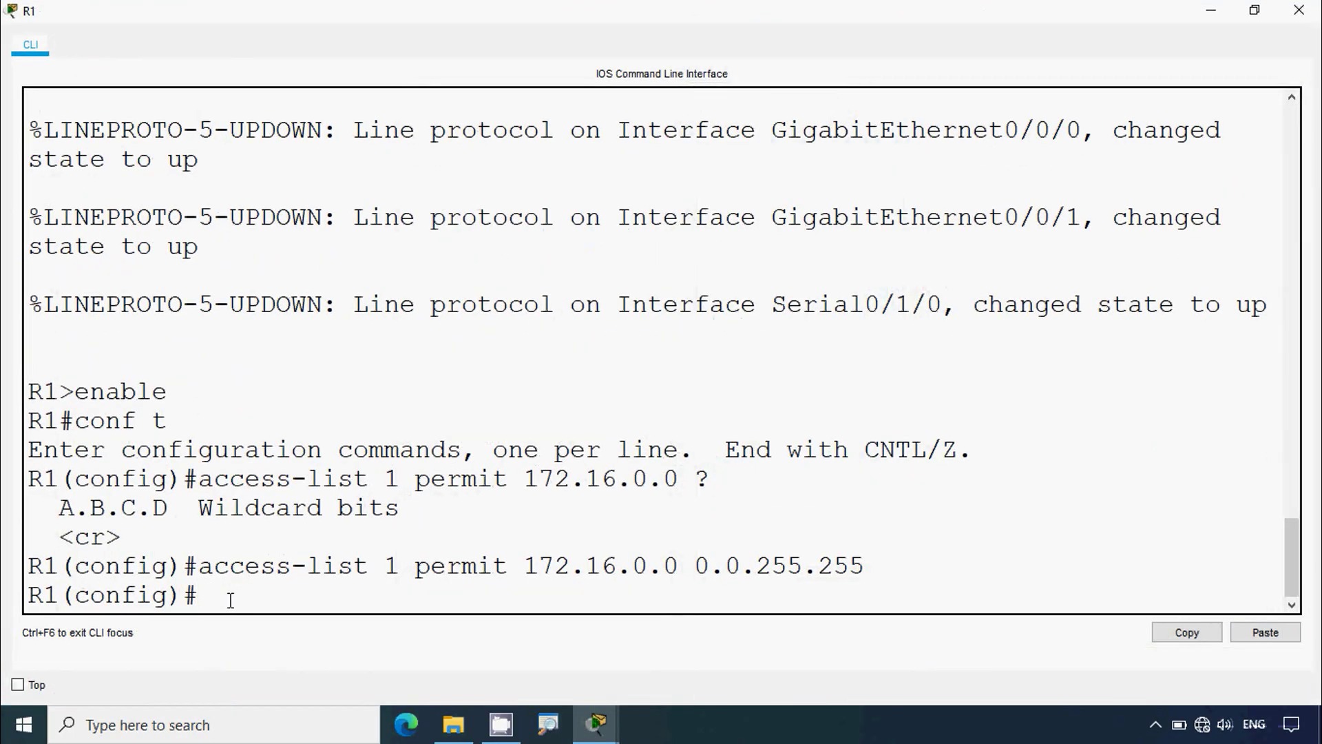
text(nat pool)
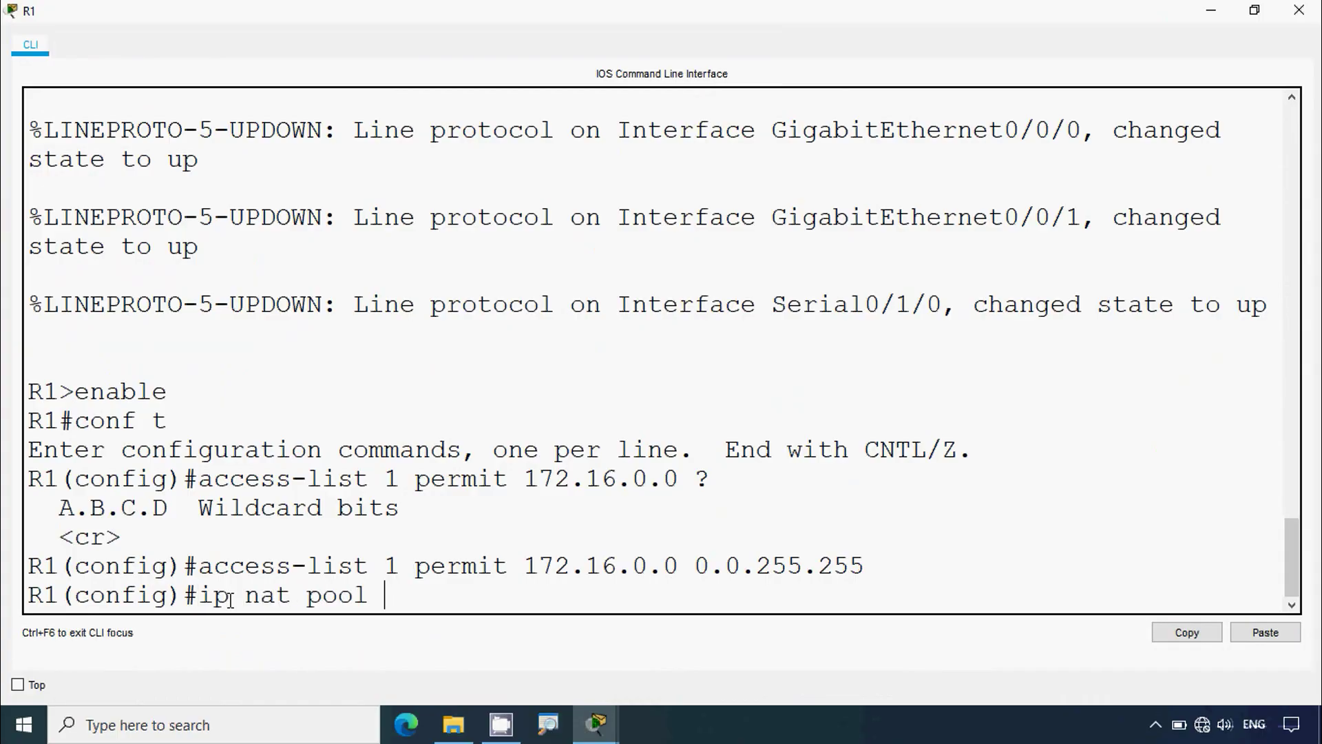
text(MY_POOL)
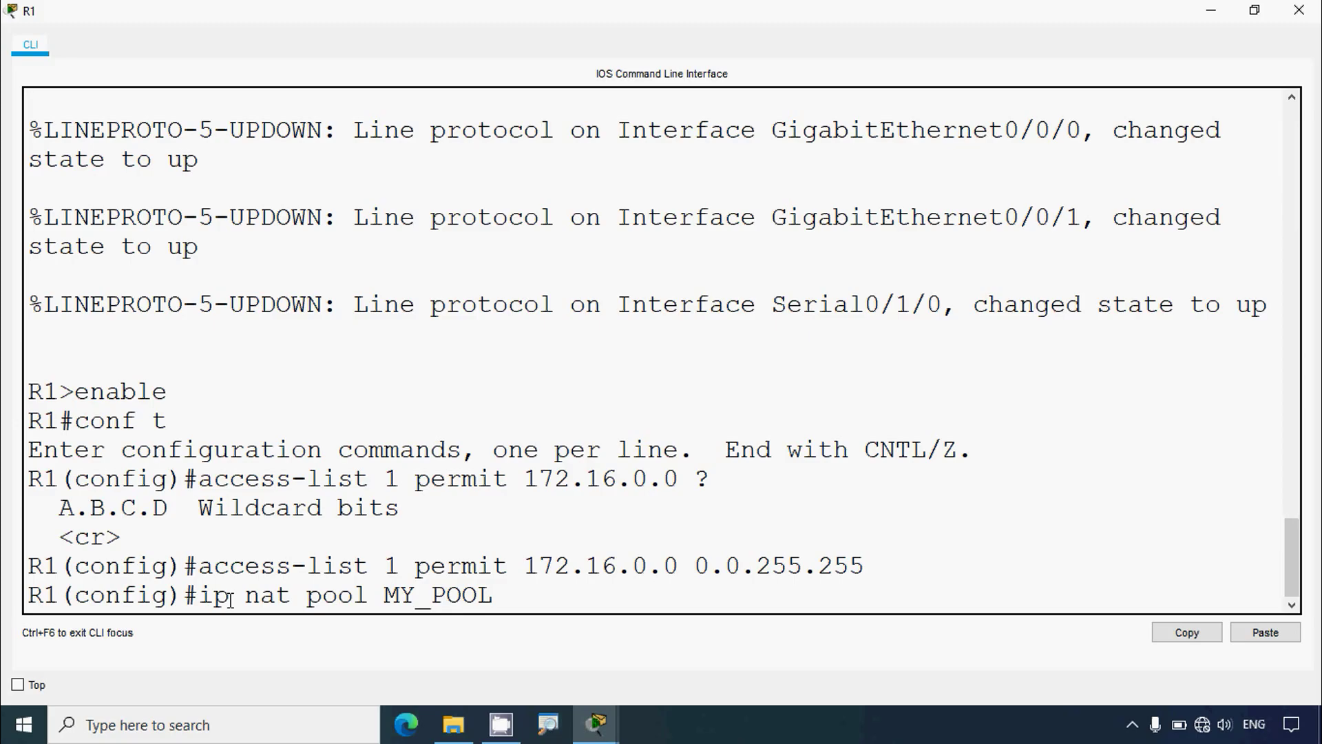
text( ?)
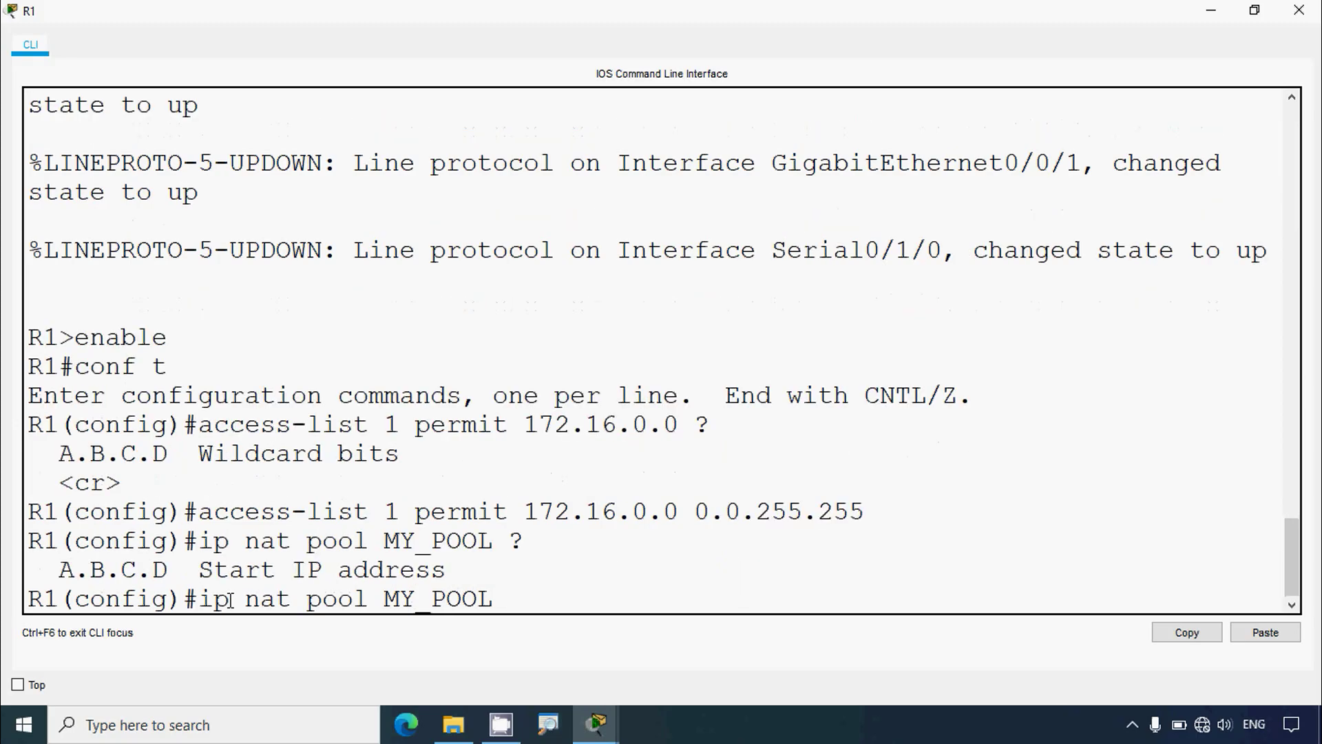
drag(200, 570, 501, 593)
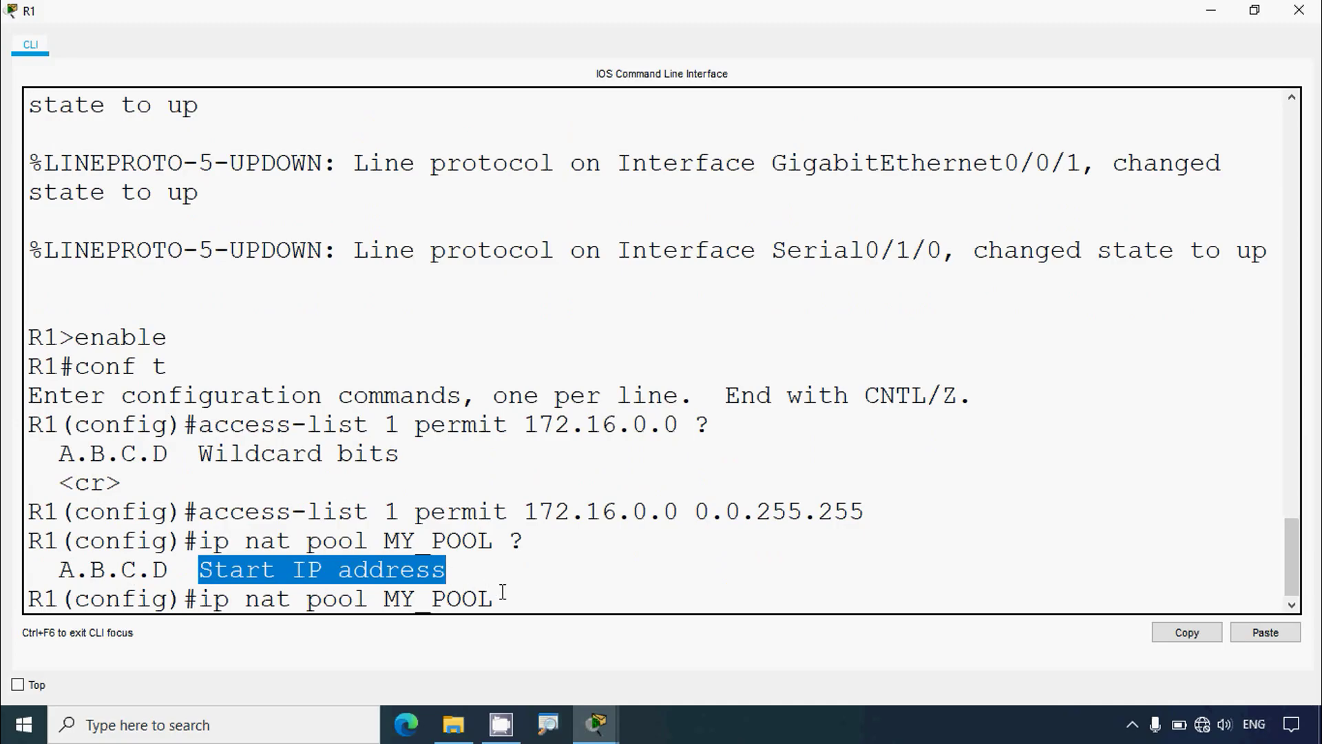
text(209.165.200.233)
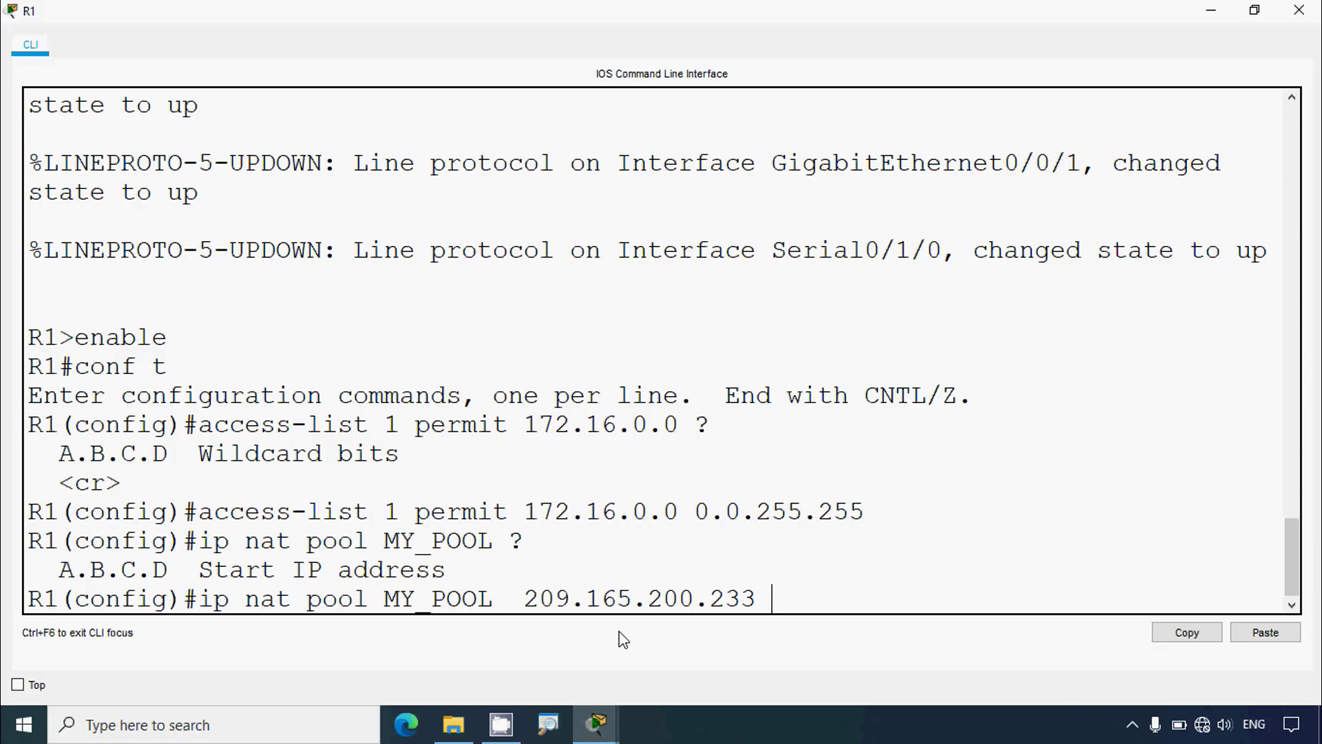
Check the help for the next pool parameter and add 209.165.200.234 as the end address by reusing the start address.
text(?)
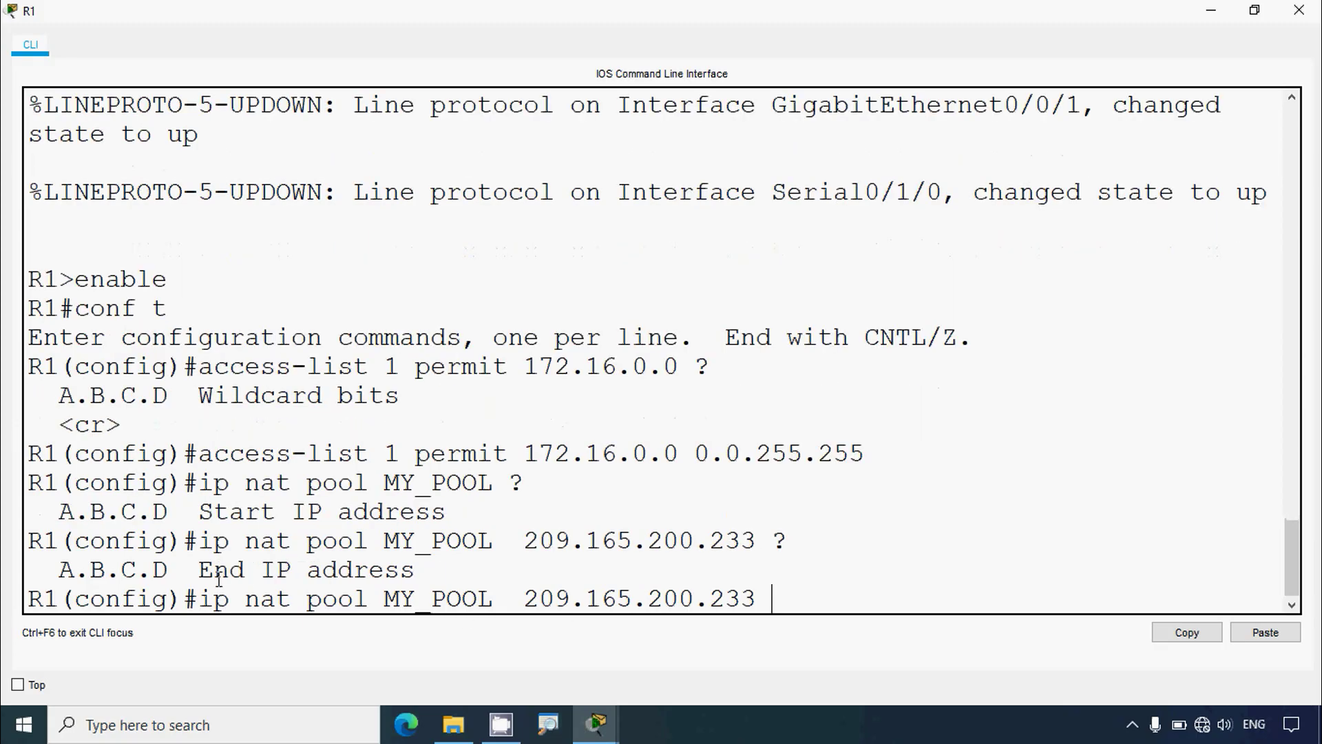
drag(198, 570, 415, 572)
drag(531, 598, 758, 600)
right_click(725, 606)
click(730, 615)
right_click(802, 603)
click(845, 635)
key(BackSpace)
text(4)
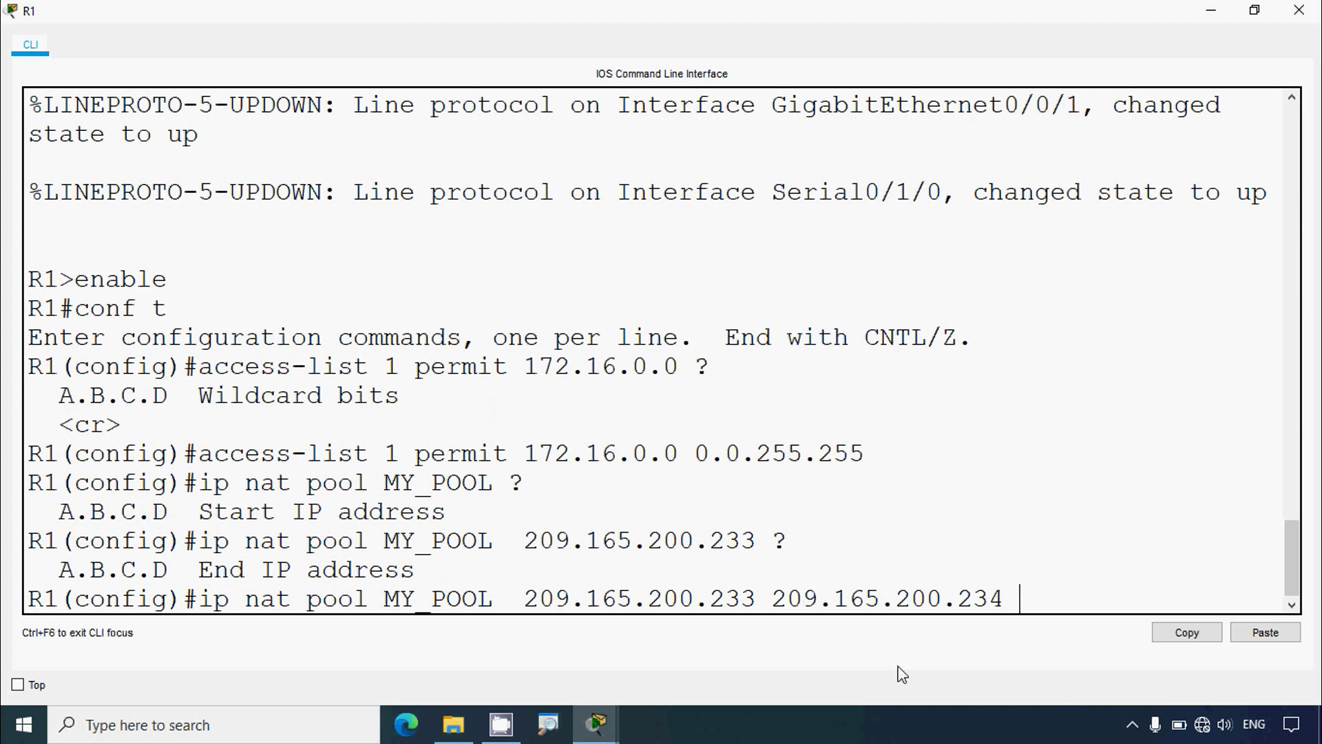
Complete the NAT pool command with netmask 255.255.255.252, submit it, and close R1's window.
text( netmask 255)
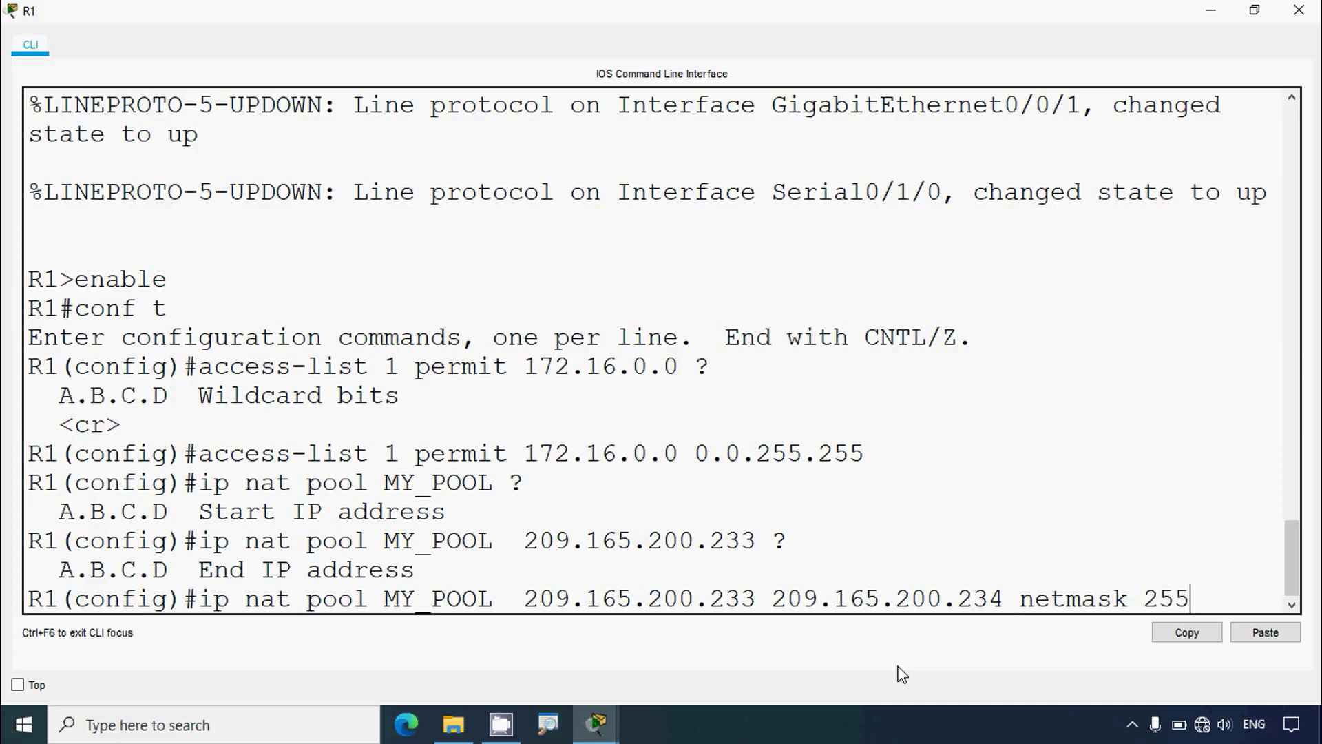
text(.255.2)
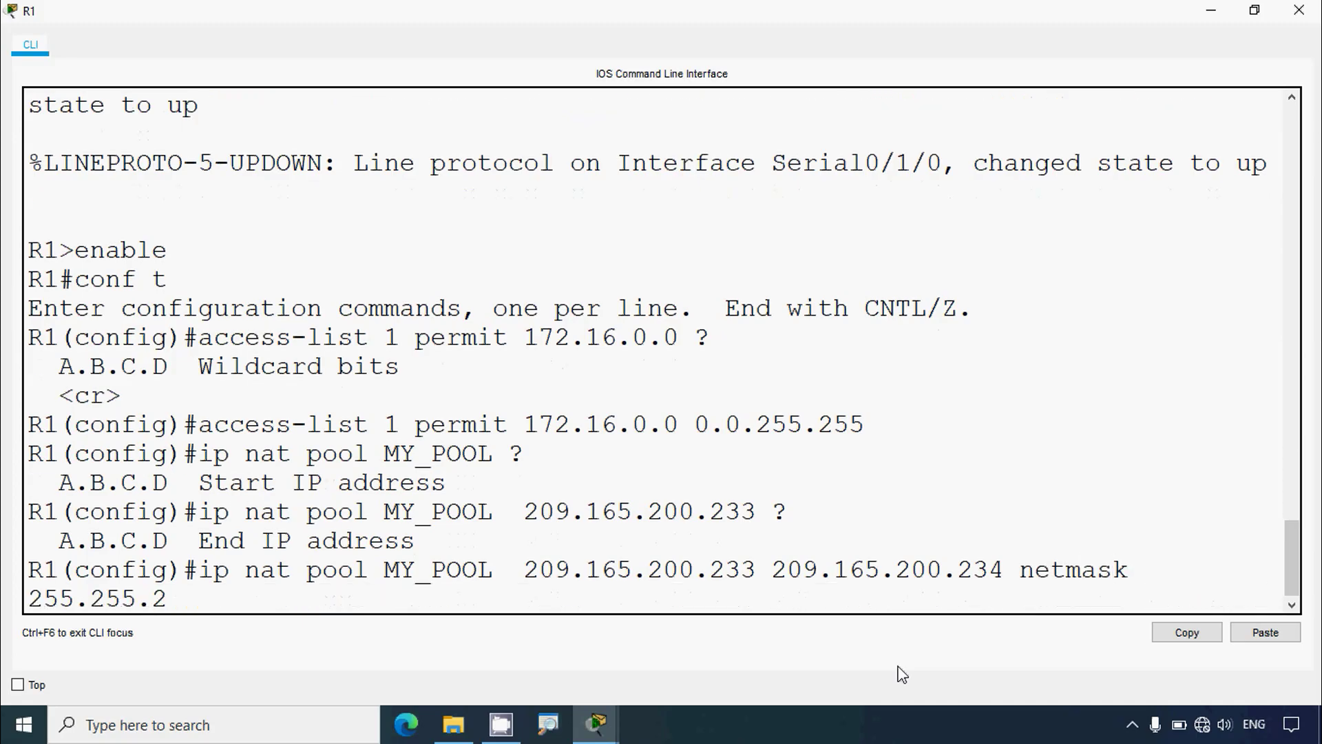
text(55.252)
key(Return)
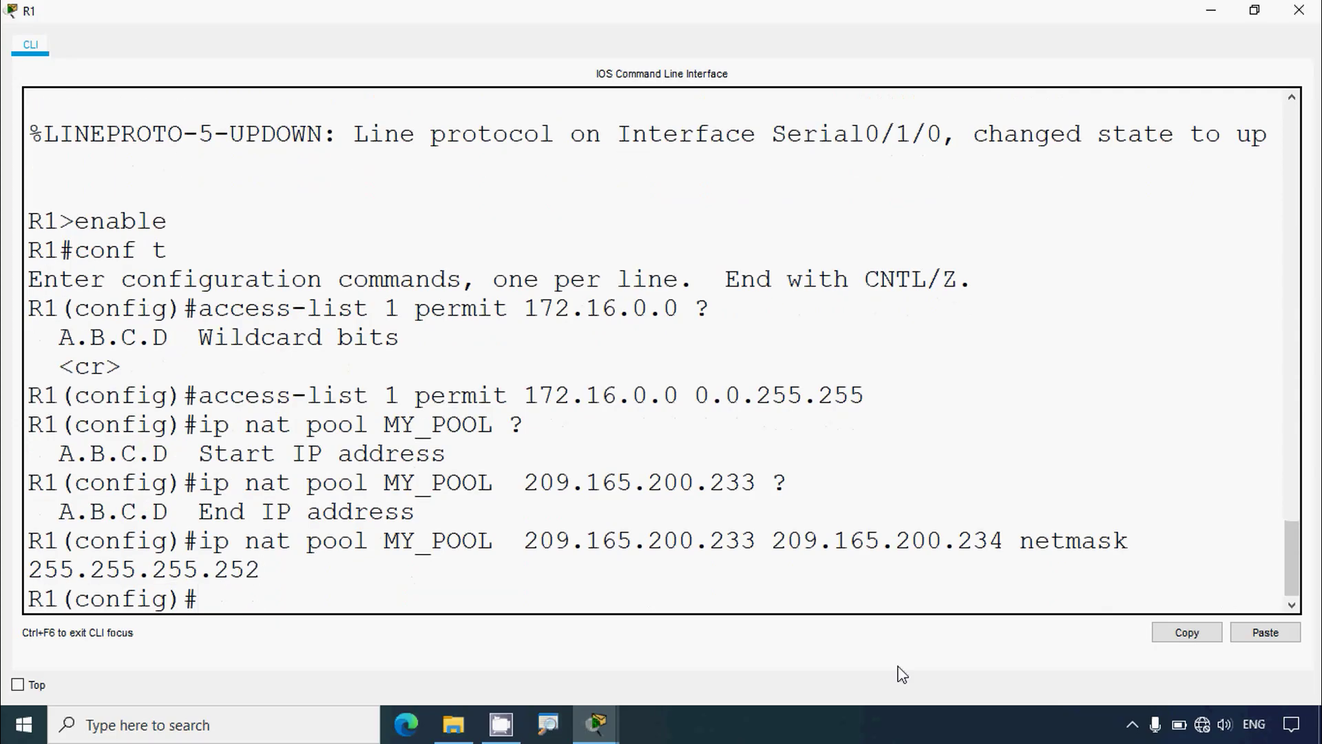
click(1299, 10)
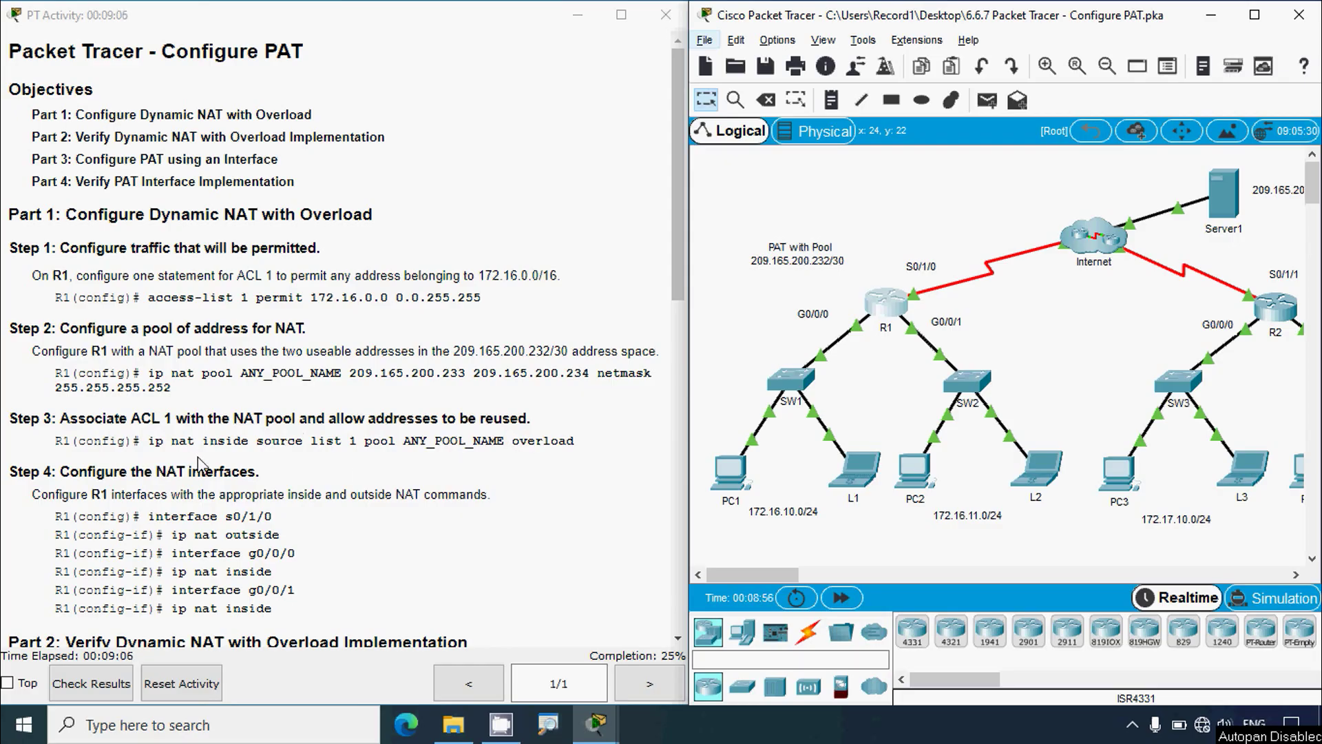
Examine the Step 3 command in the instructions, noting its list number, pool name and overload keyword.
click(314, 448)
drag(315, 448, 359, 444)
double_click(352, 441)
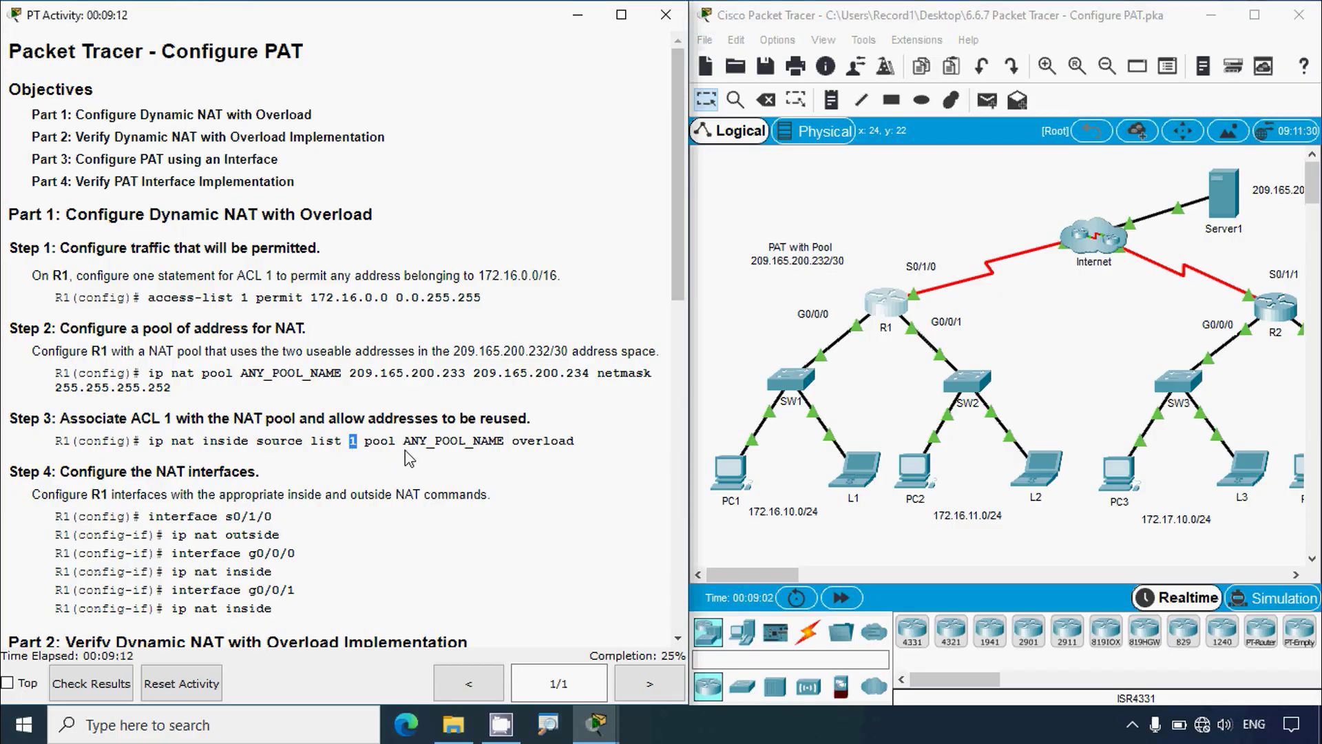
drag(411, 448, 516, 448)
click(523, 448)
double_click(523, 448)
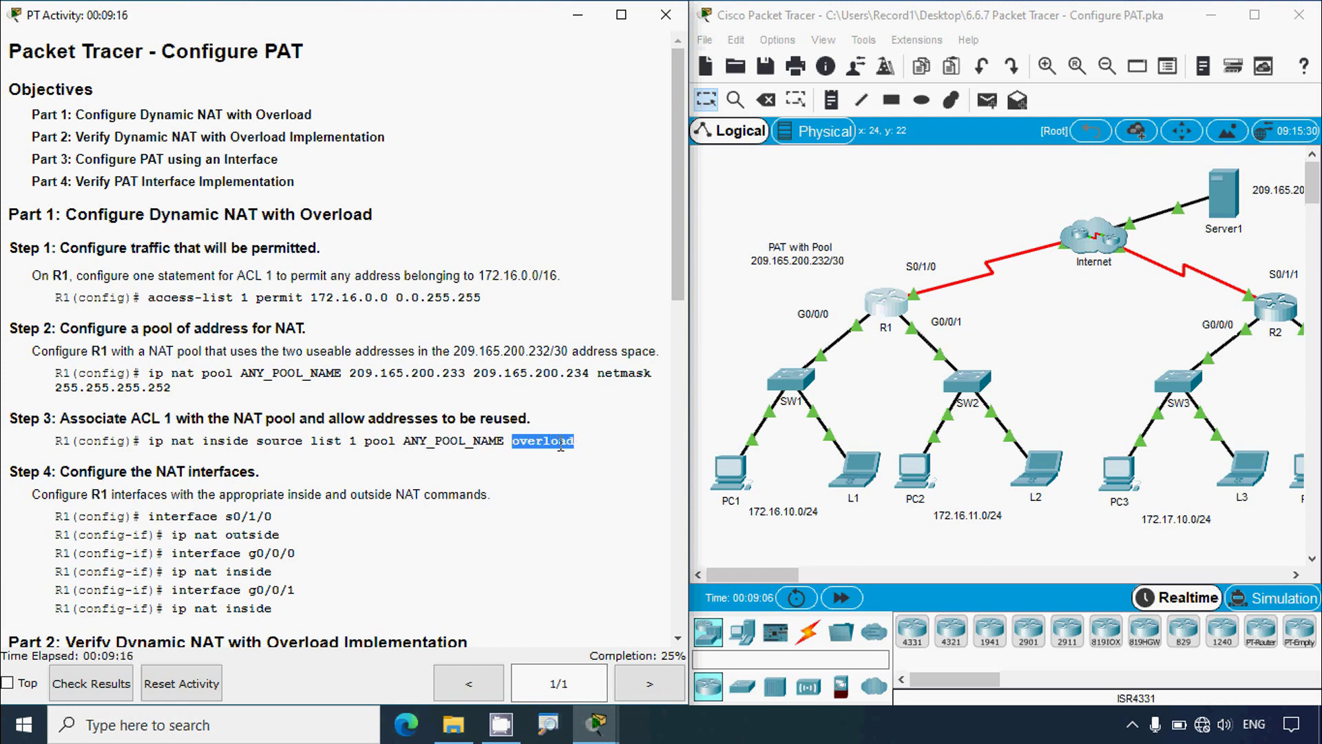
click(491, 462)
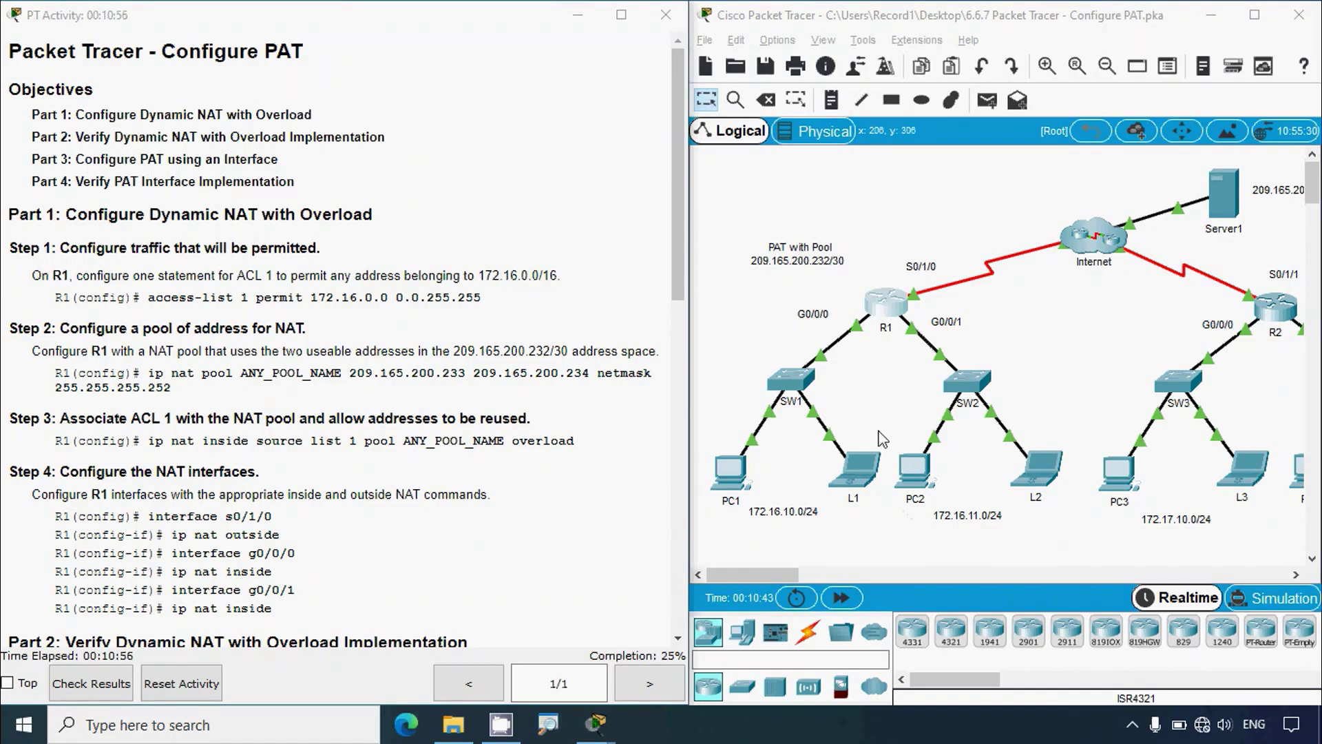
Reopen R1's command line and associate ACL 1 with the pool using ip nat inside source list 1 pool MY_POOL overload.
click(887, 304)
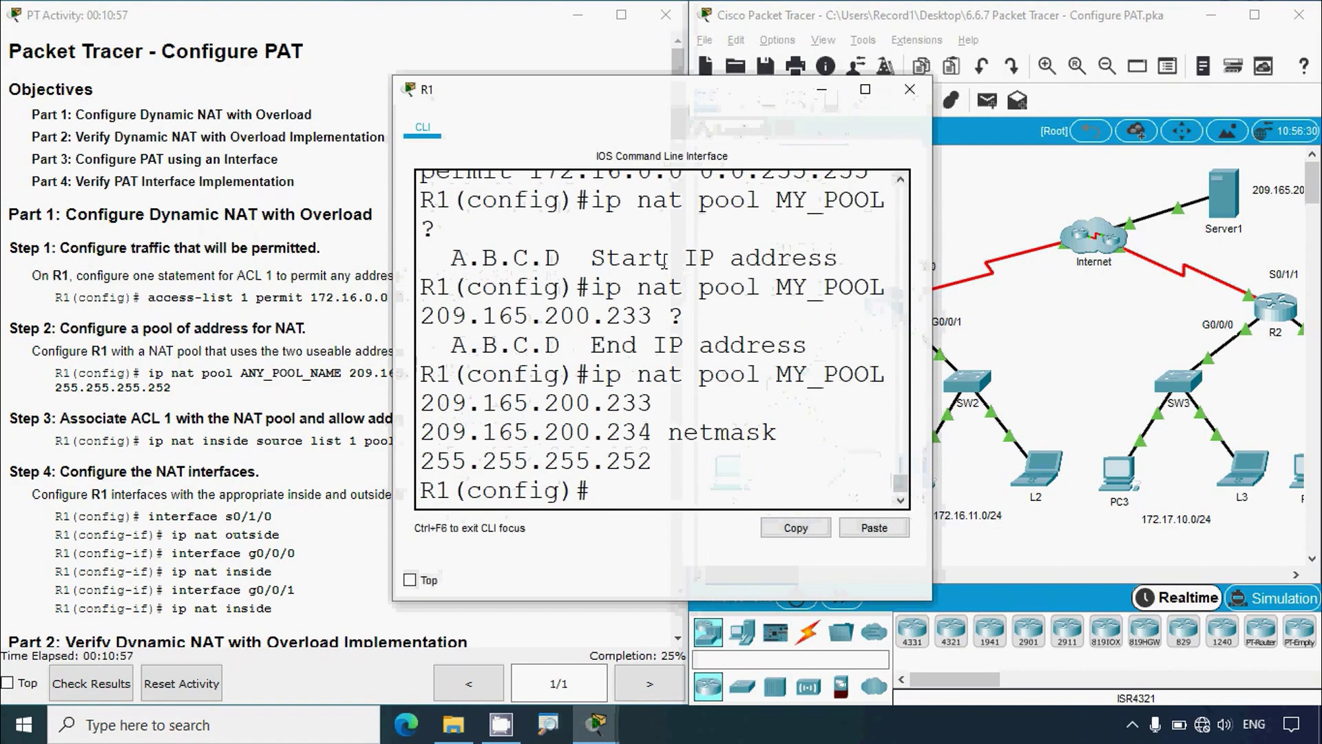
click(865, 89)
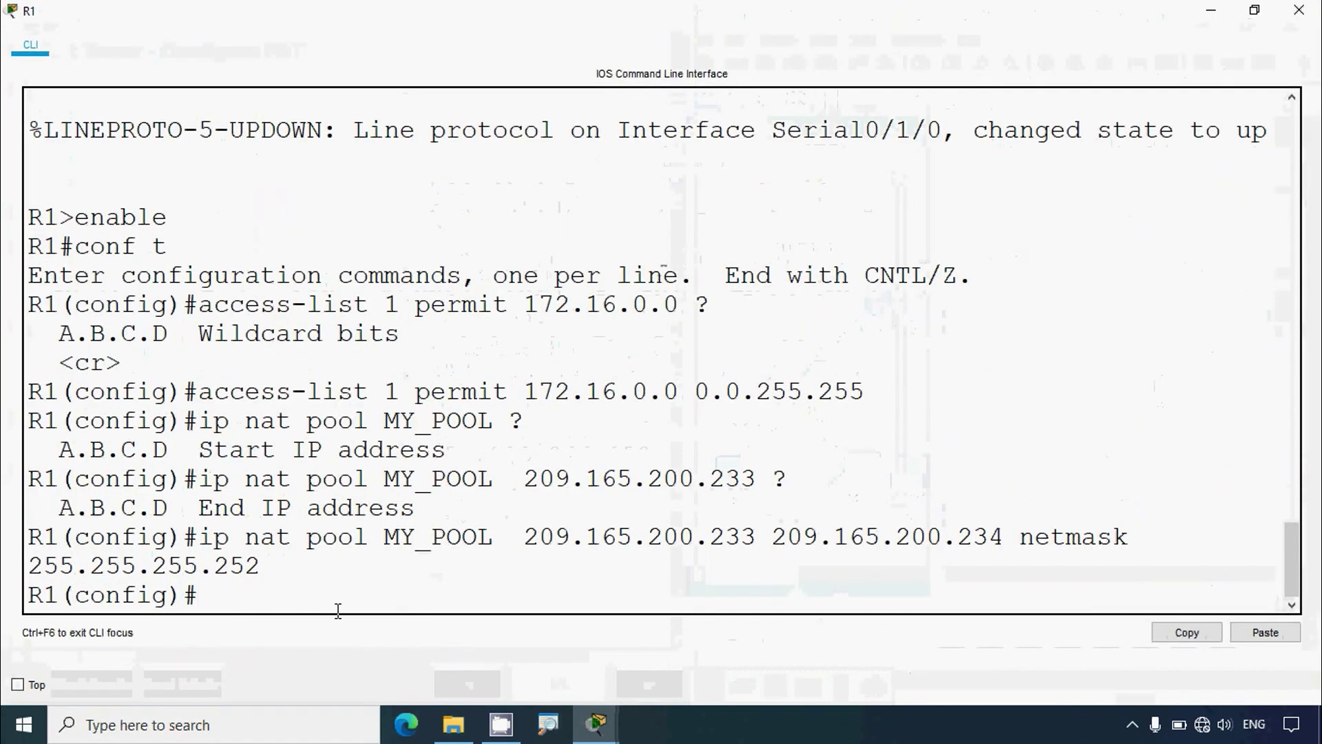
text(ip nat )
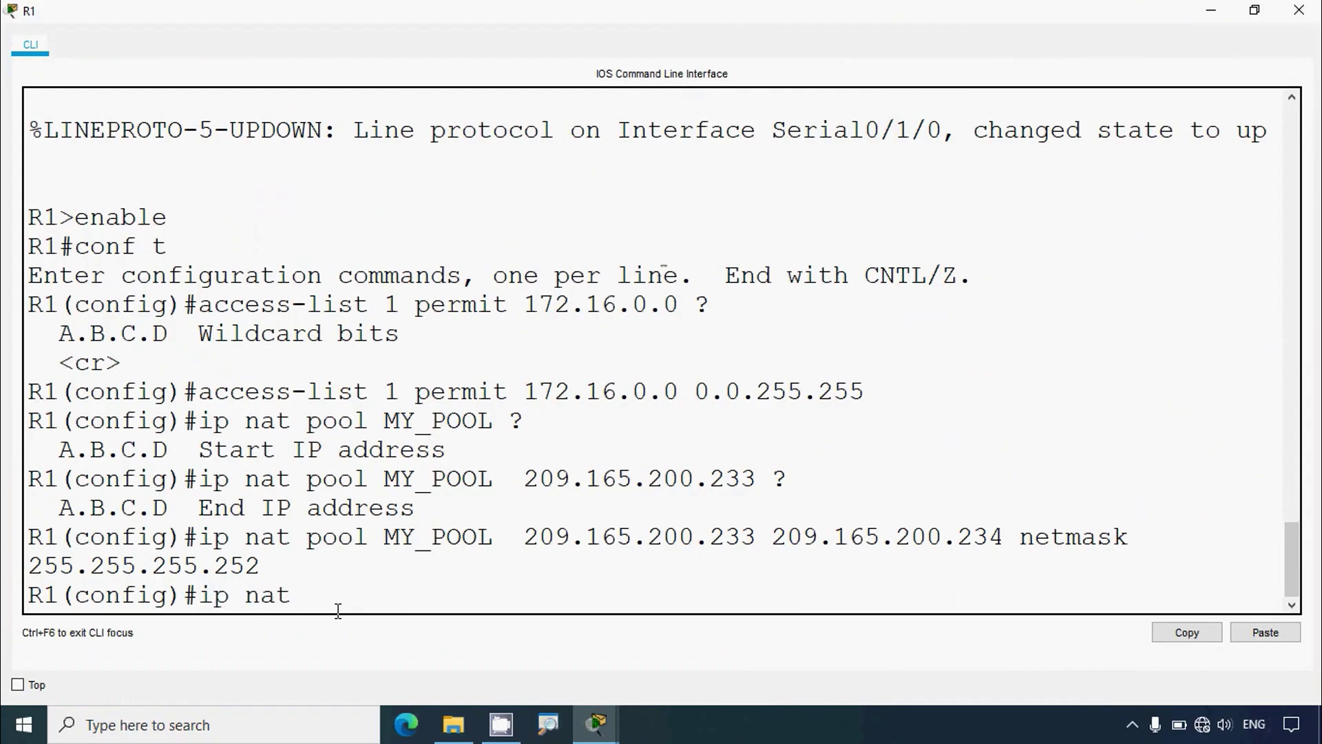
text(inside sourc)
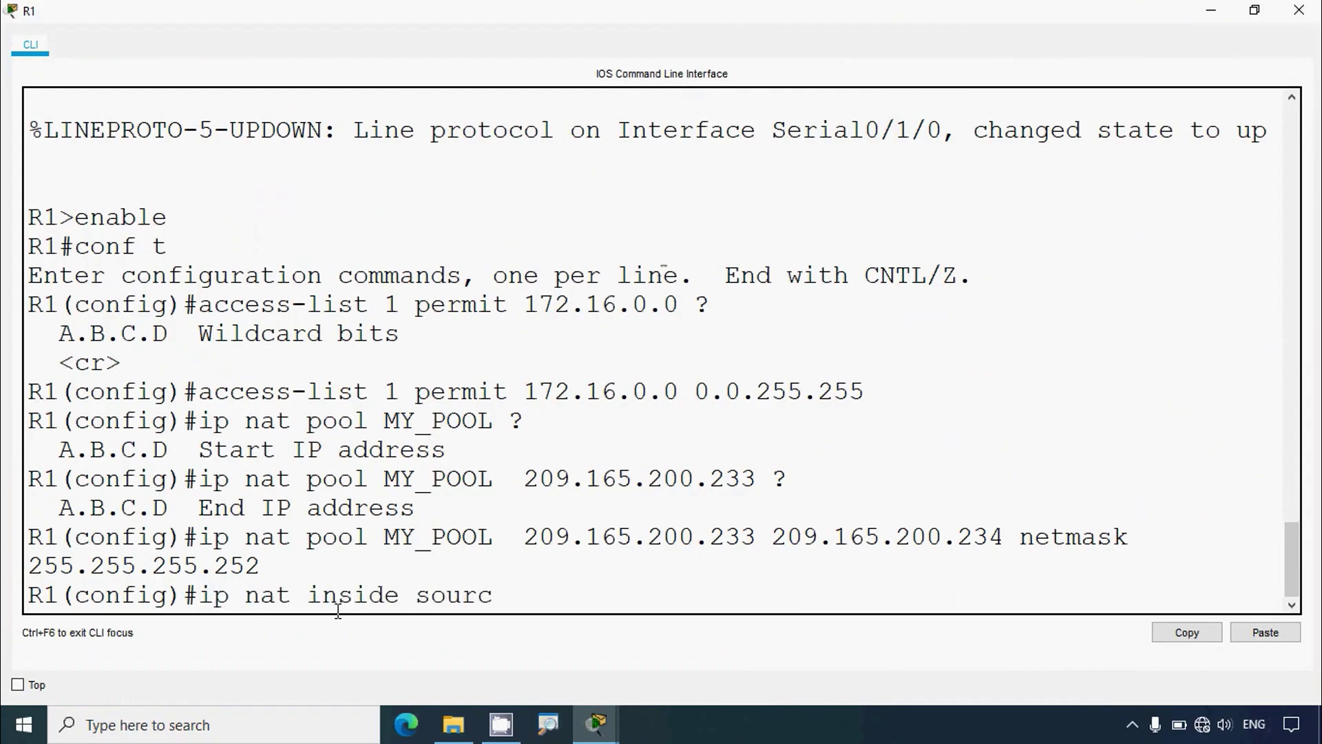
text(e list 1 pool)
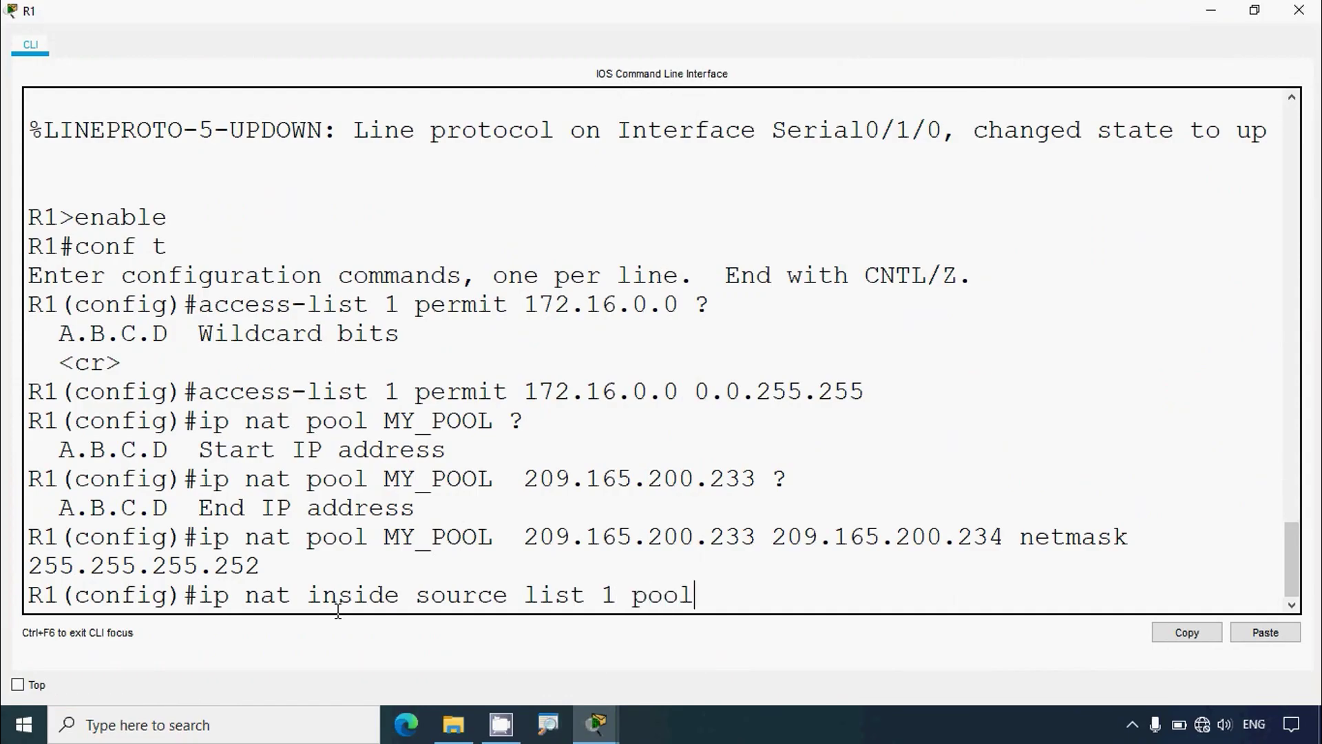
text( MU)
key(BackSpace)
text(Y-)
key(BackSpace)
text(_POOL)
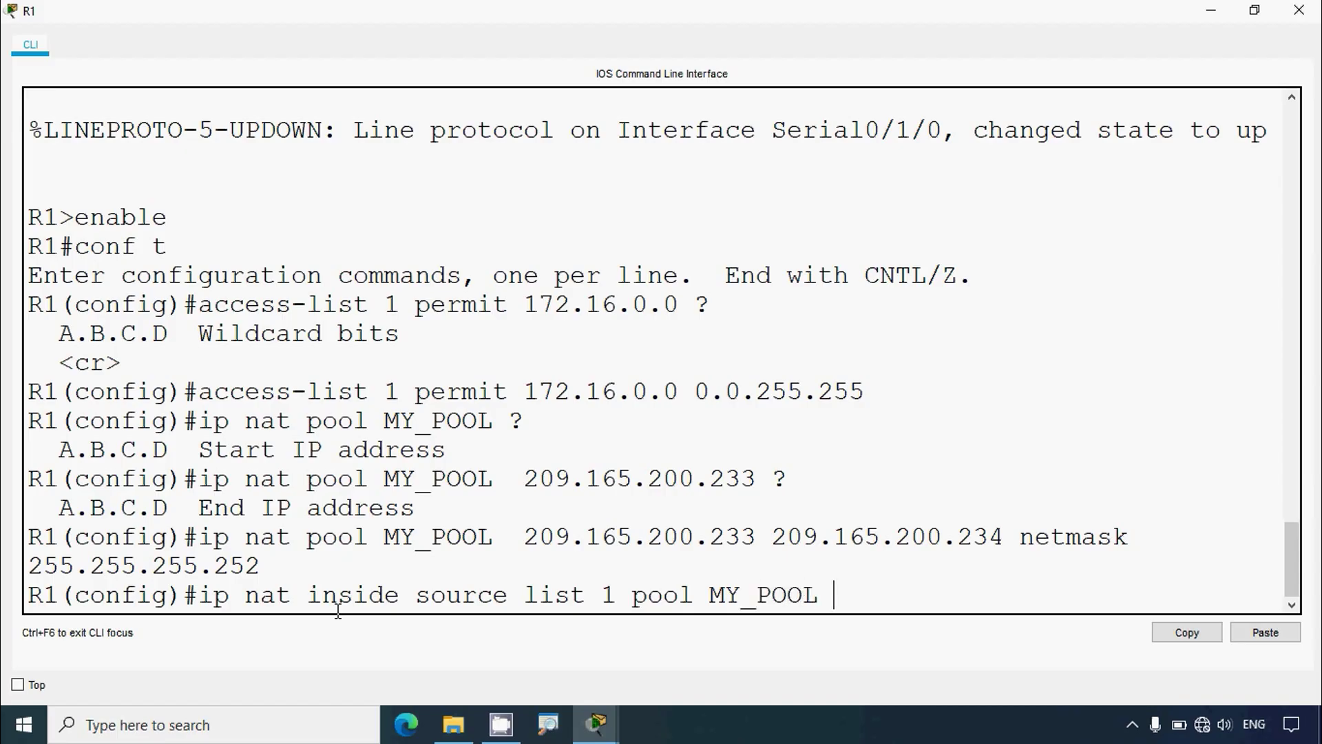
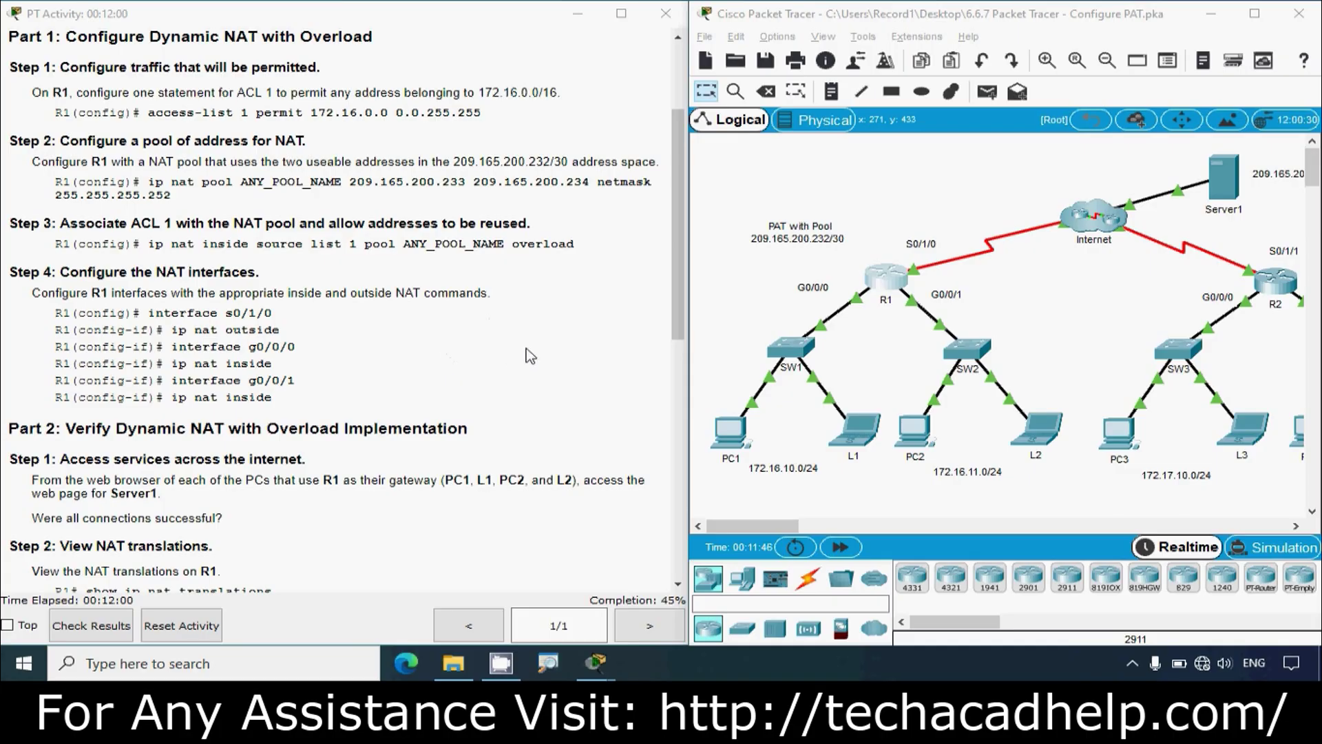
Return to R1's command line and configure interface serial 0/1/0 with ip nat outside.
click(525, 349)
click(957, 207)
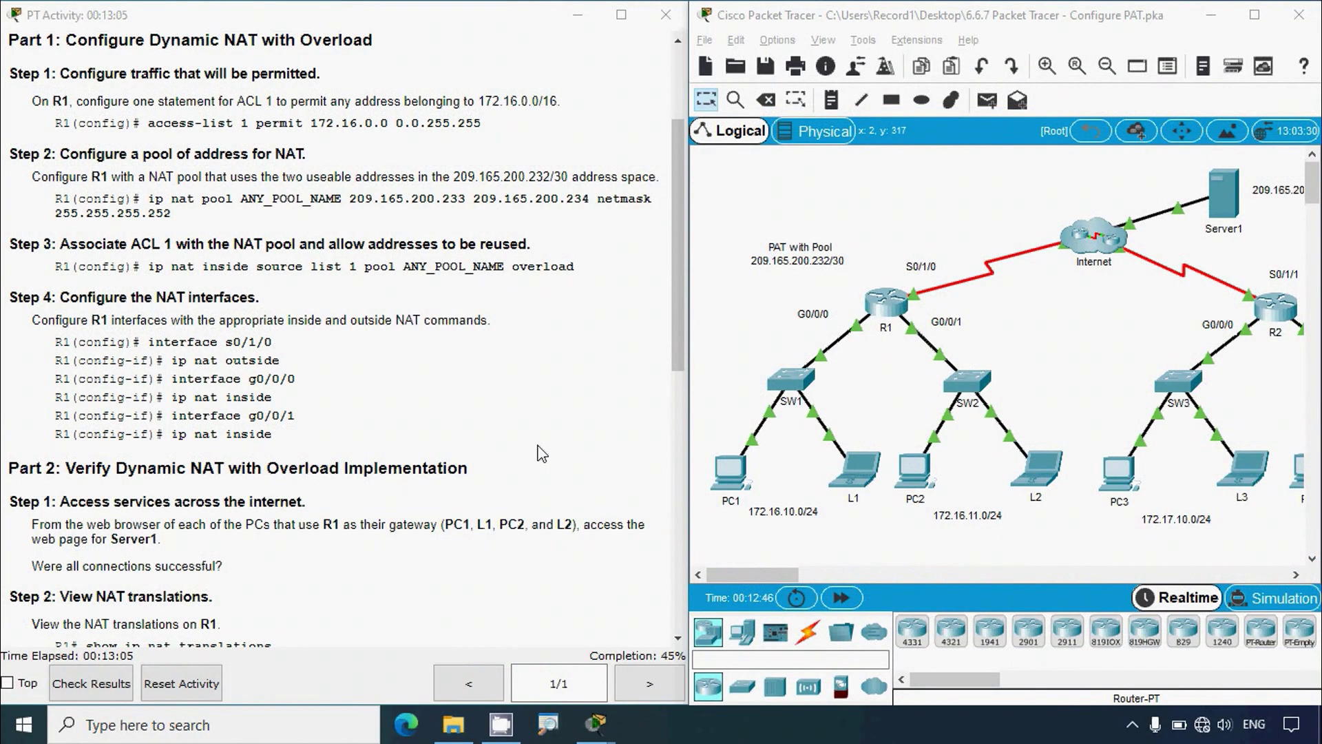
click(892, 320)
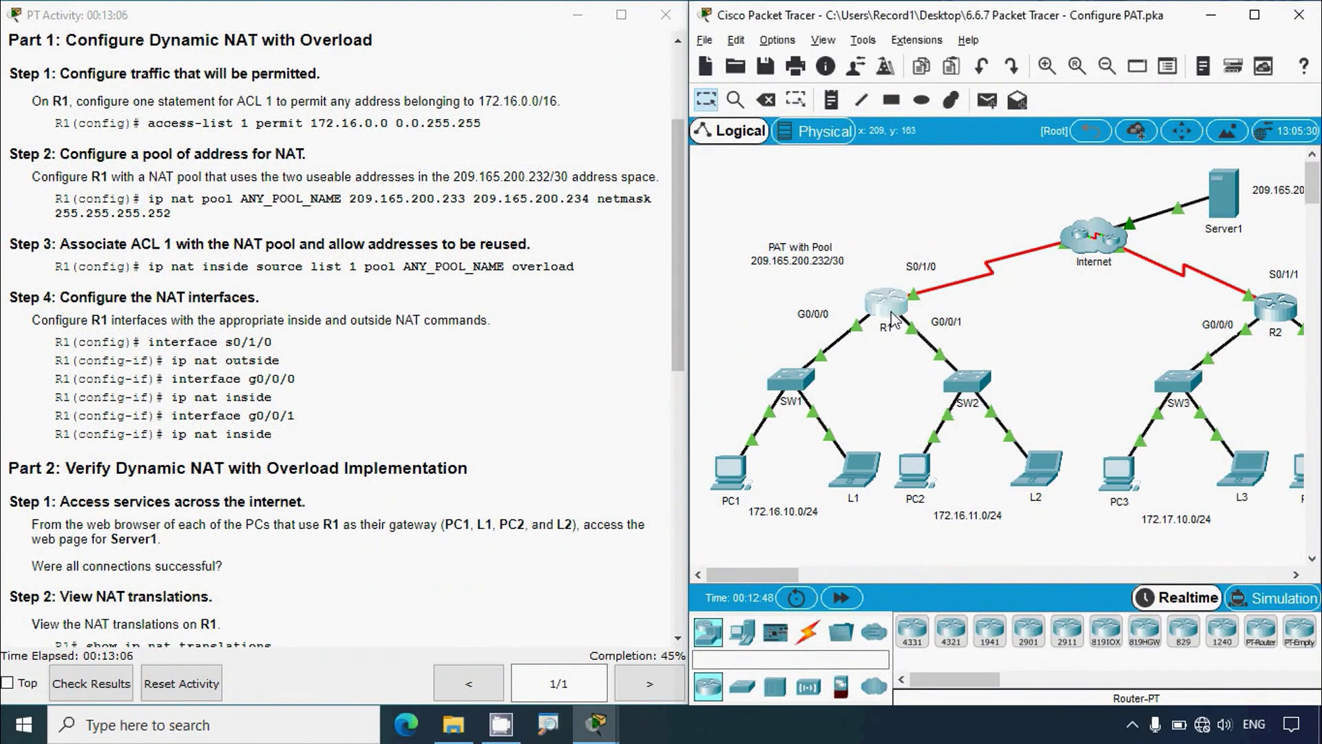
click(898, 80)
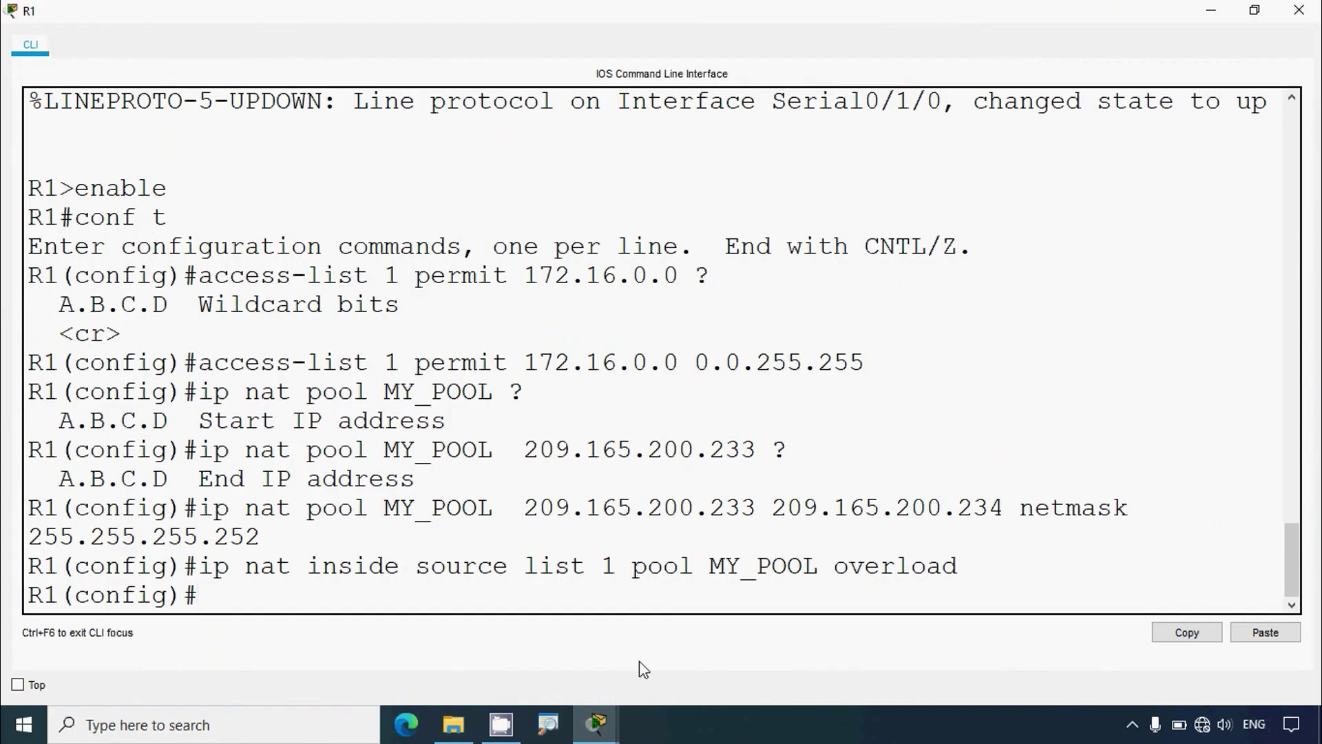
text(interface serial 0)
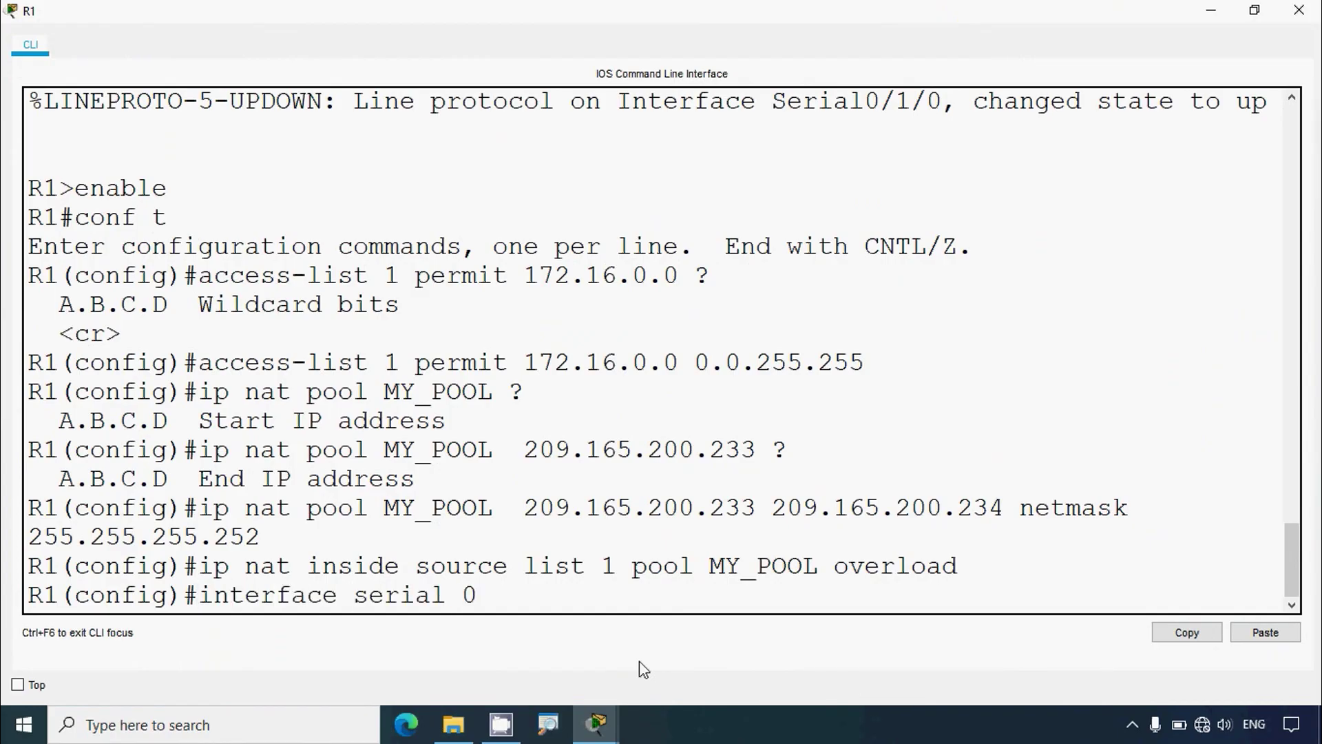
text(/1/0)
key(Return)
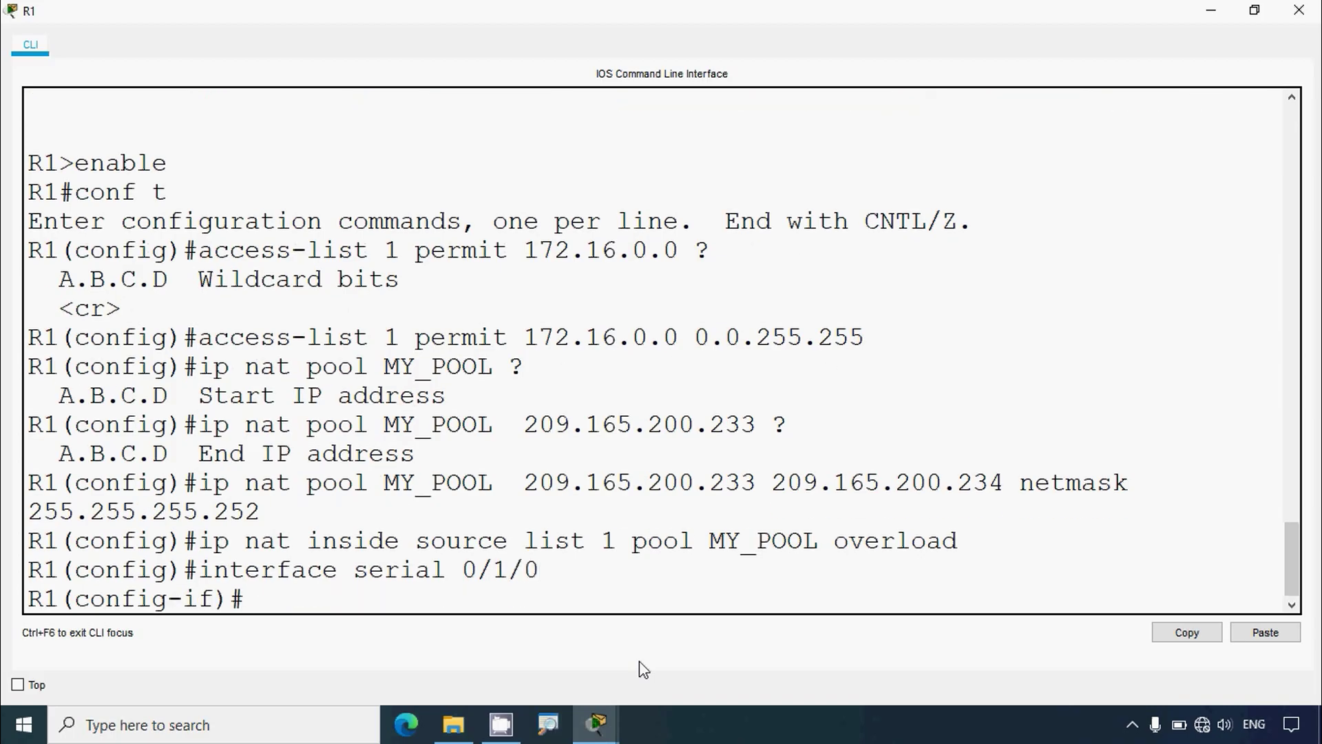
text(ip nat ou)
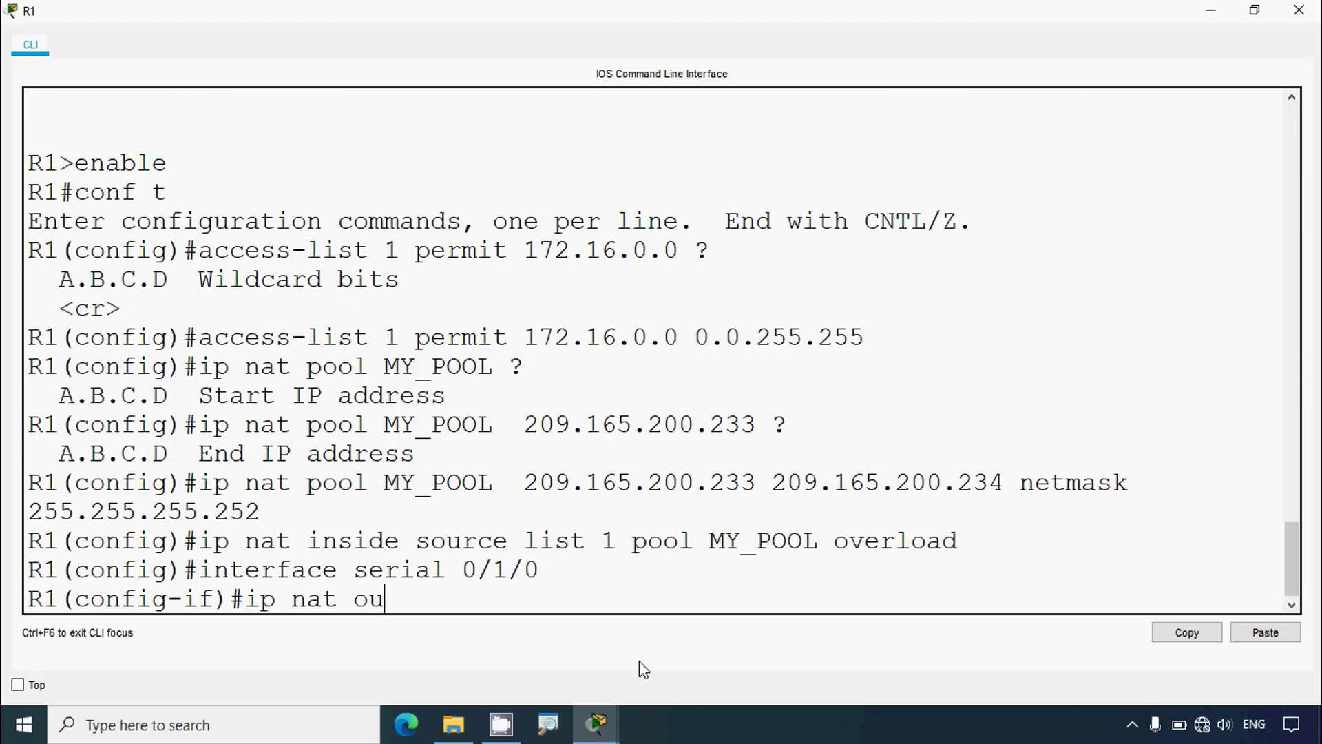
text(tside)
key(Return)
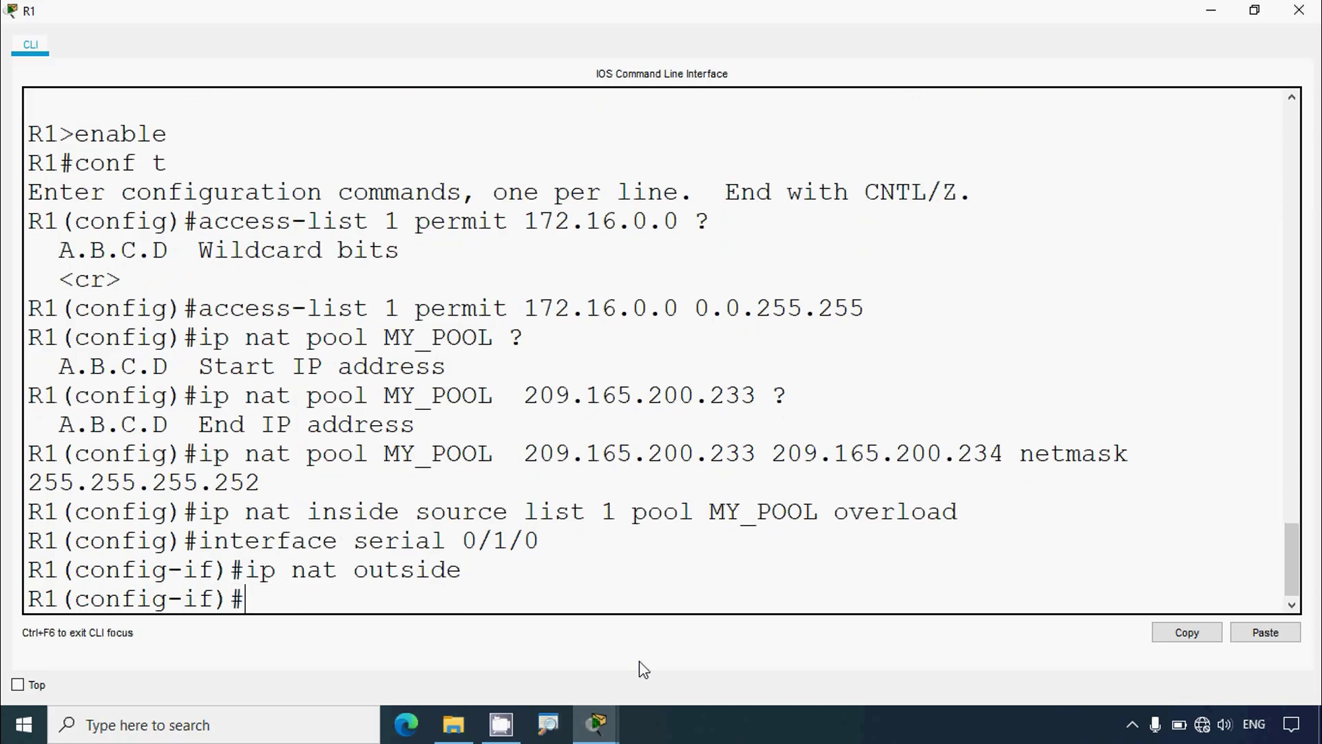
Configure R1's interface g0/0/0 with ip nat inside.
text(interface g)
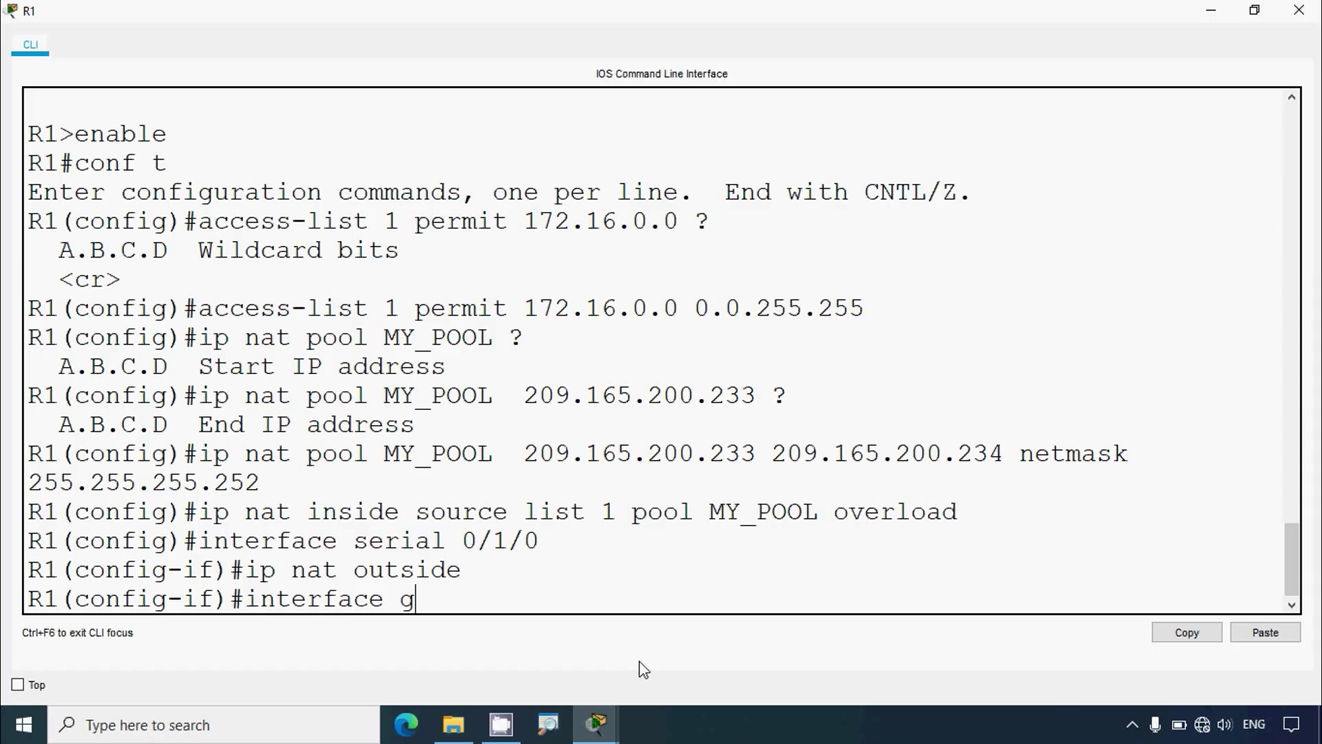
text(0/0/0)
key(Return)
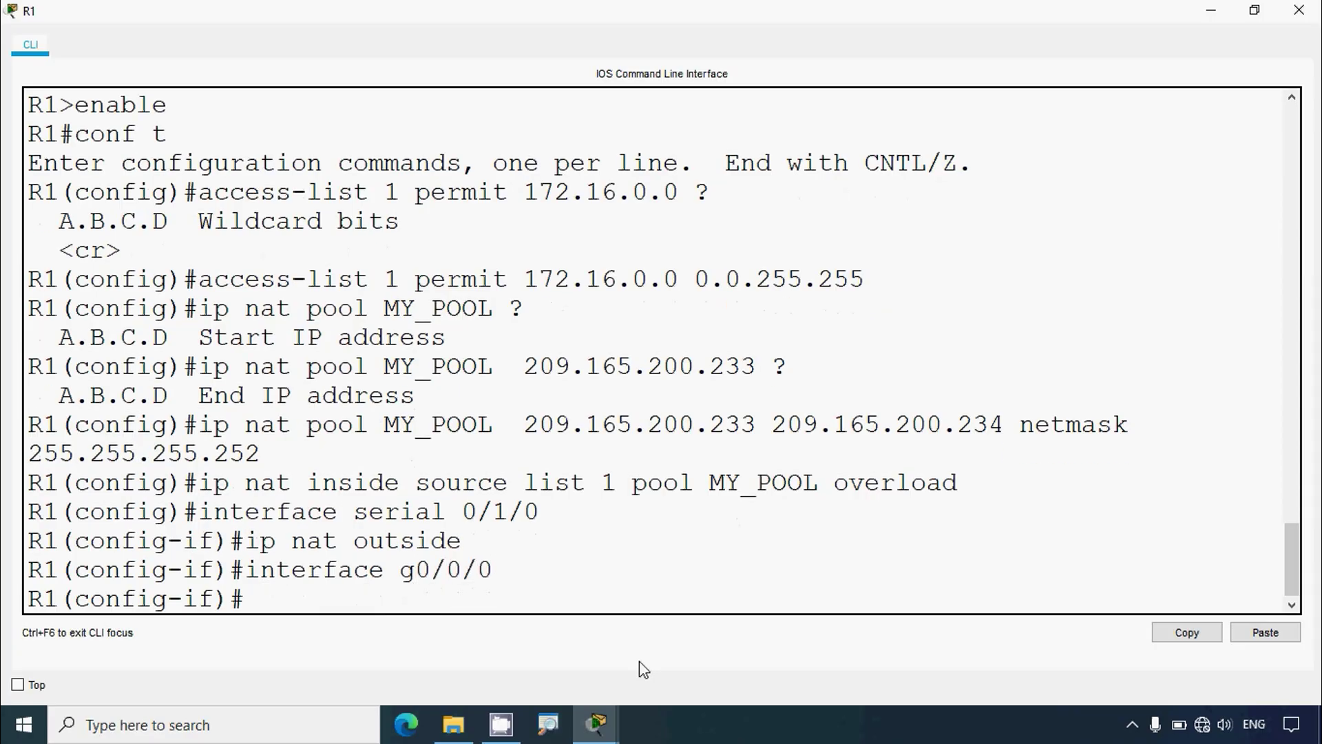
text(ip nat inside)
key(Return)
Configure R1's interface g0/0/1 with ip nat inside and close R1's window.
text(inte)
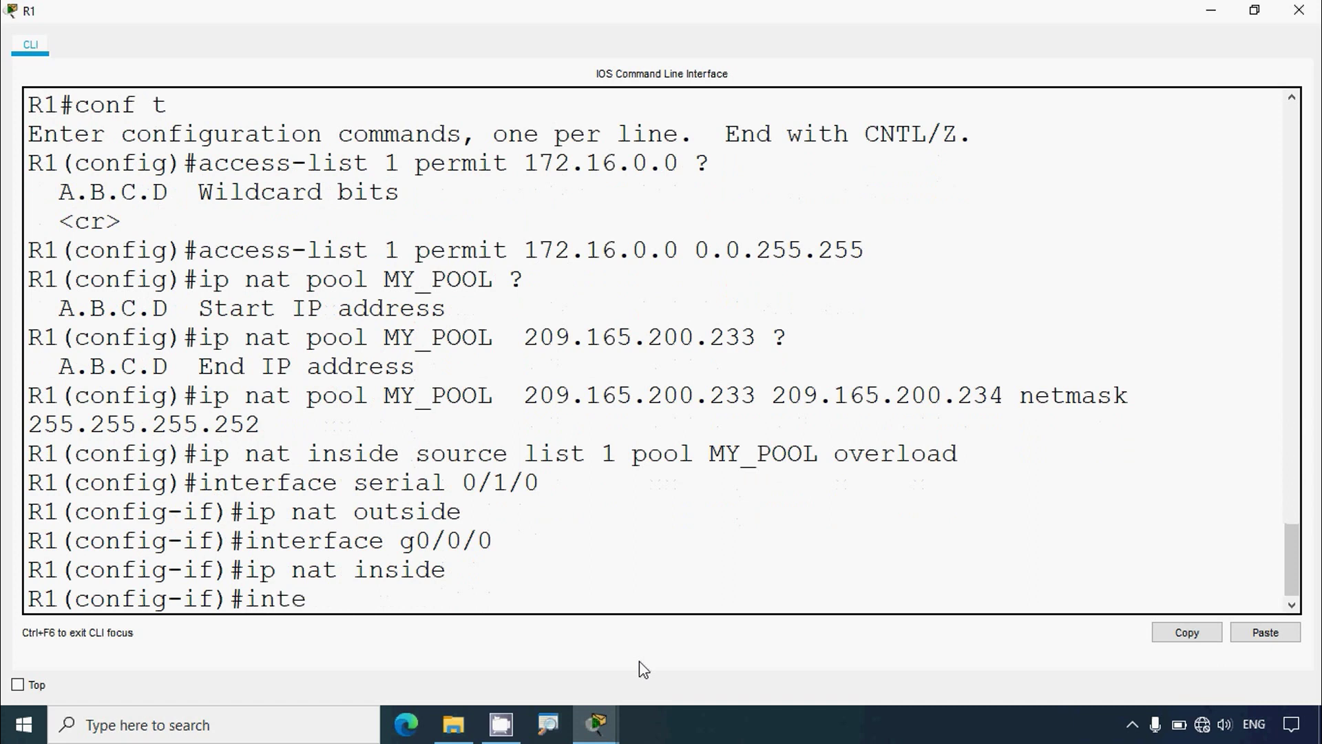
text(rface g0/0/1)
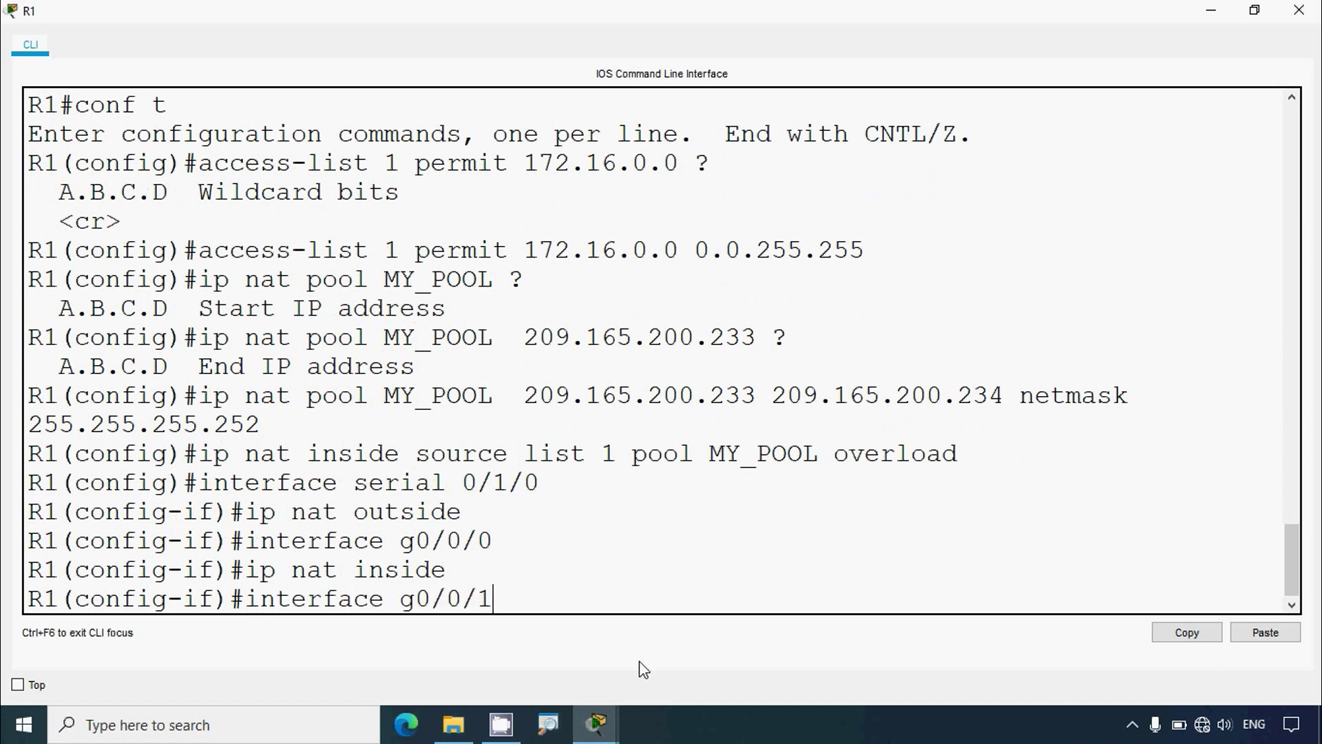
key(Return)
text(ip nat )
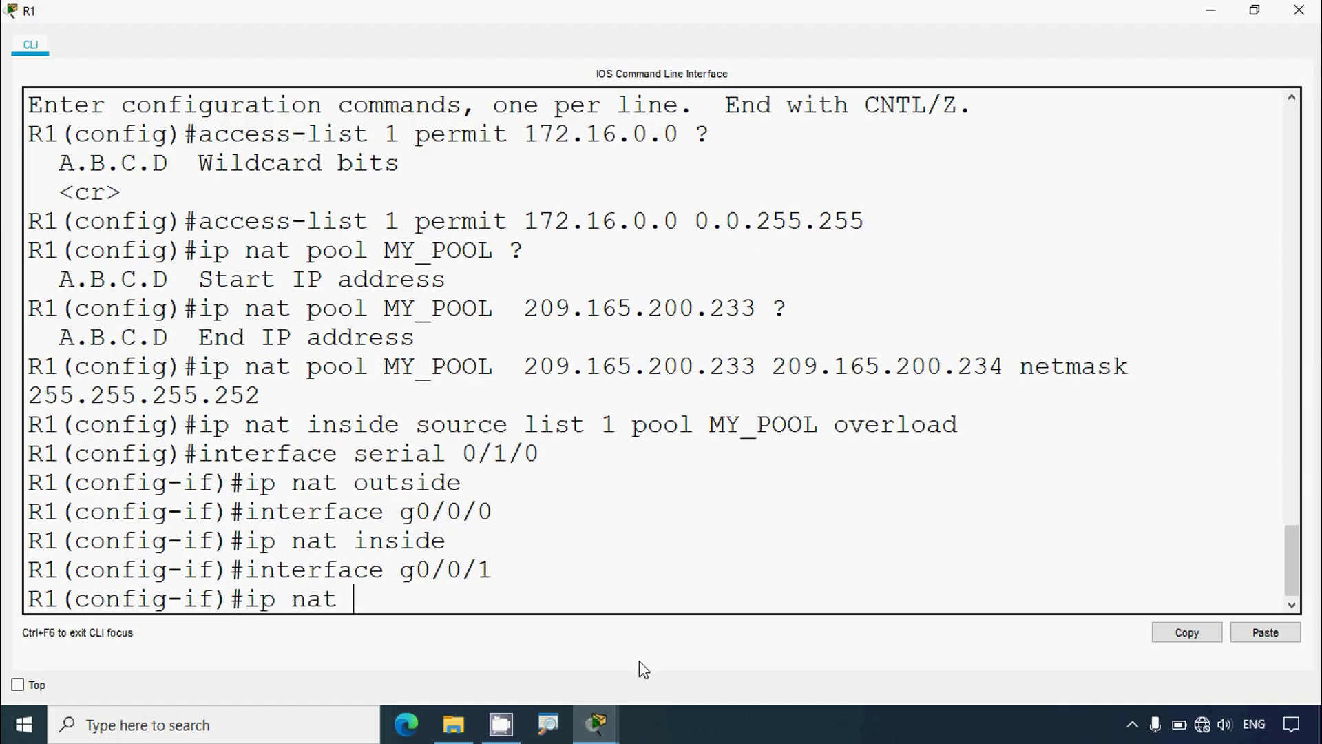
text(inside)
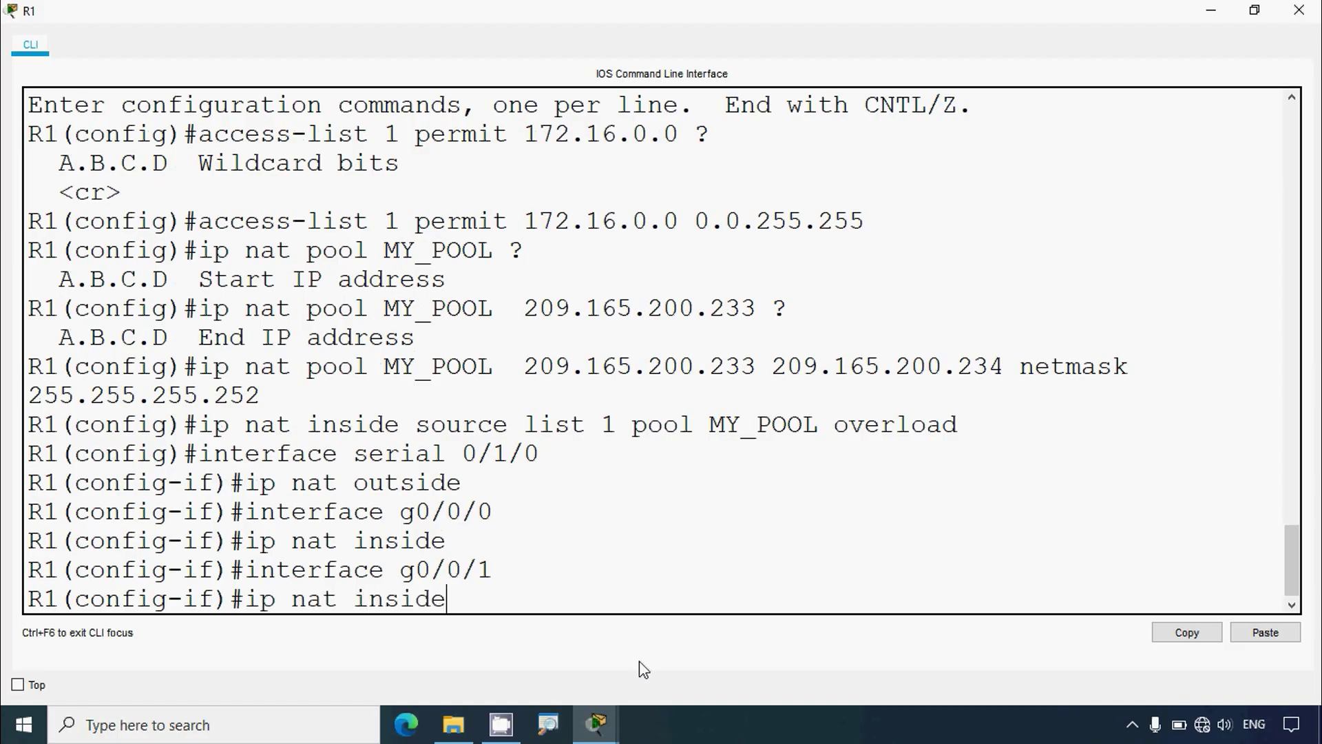
key(Return)
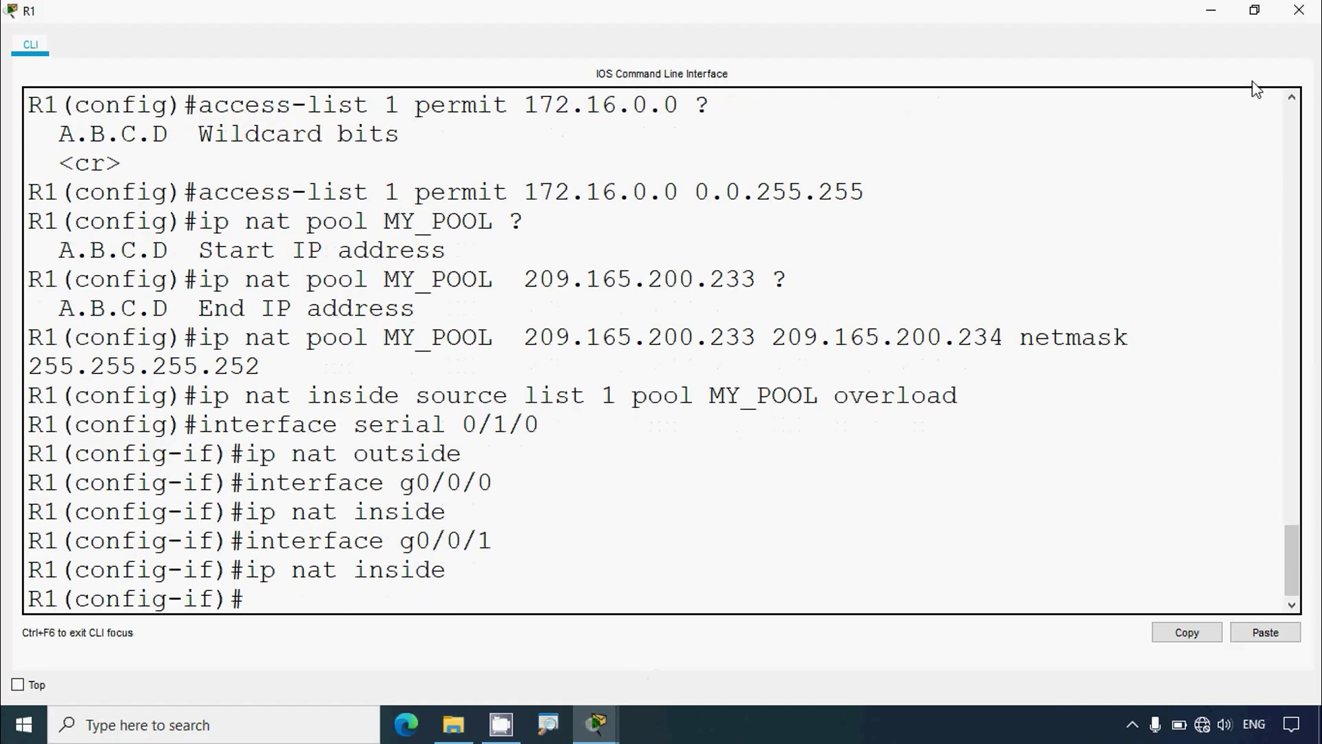
click(1299, 10)
Review the Part 2 instructions and check Server1's IPv4 address in its IP configuration.
scroll(98, 339, down, 3)
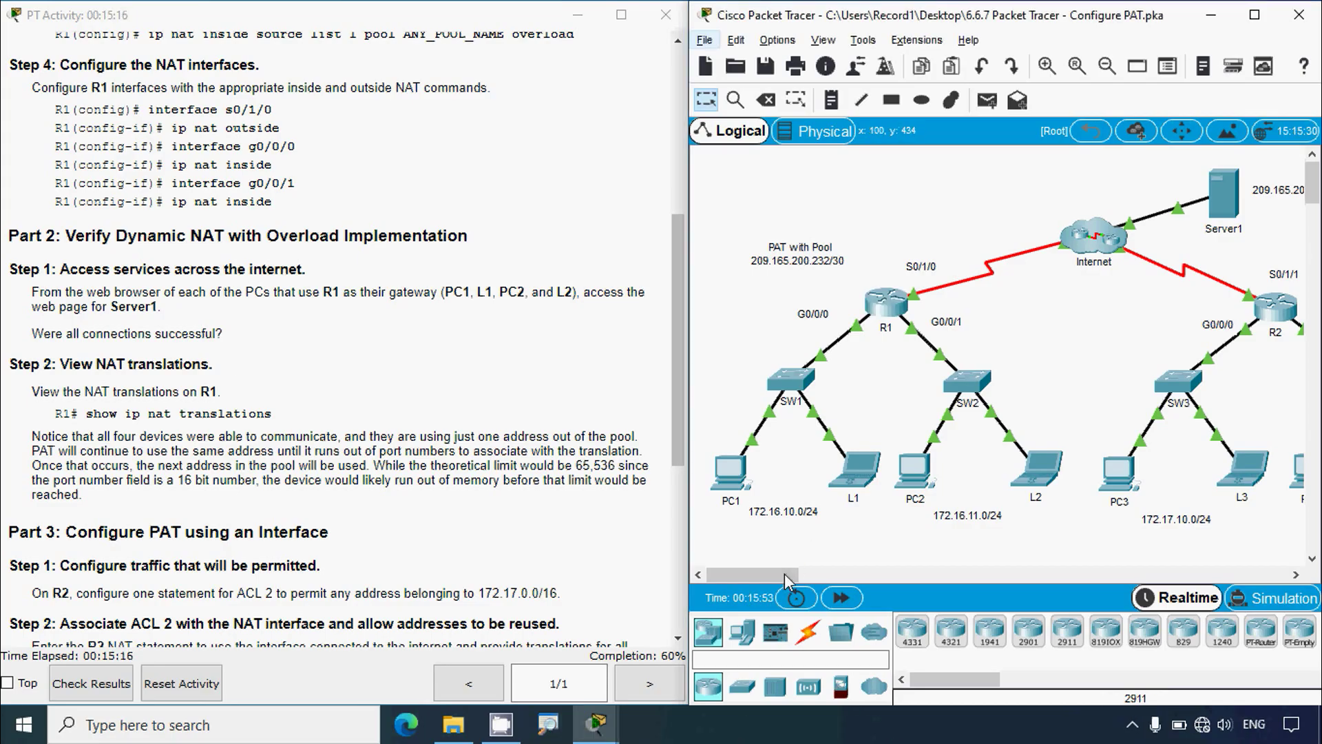
drag(783, 573, 815, 573)
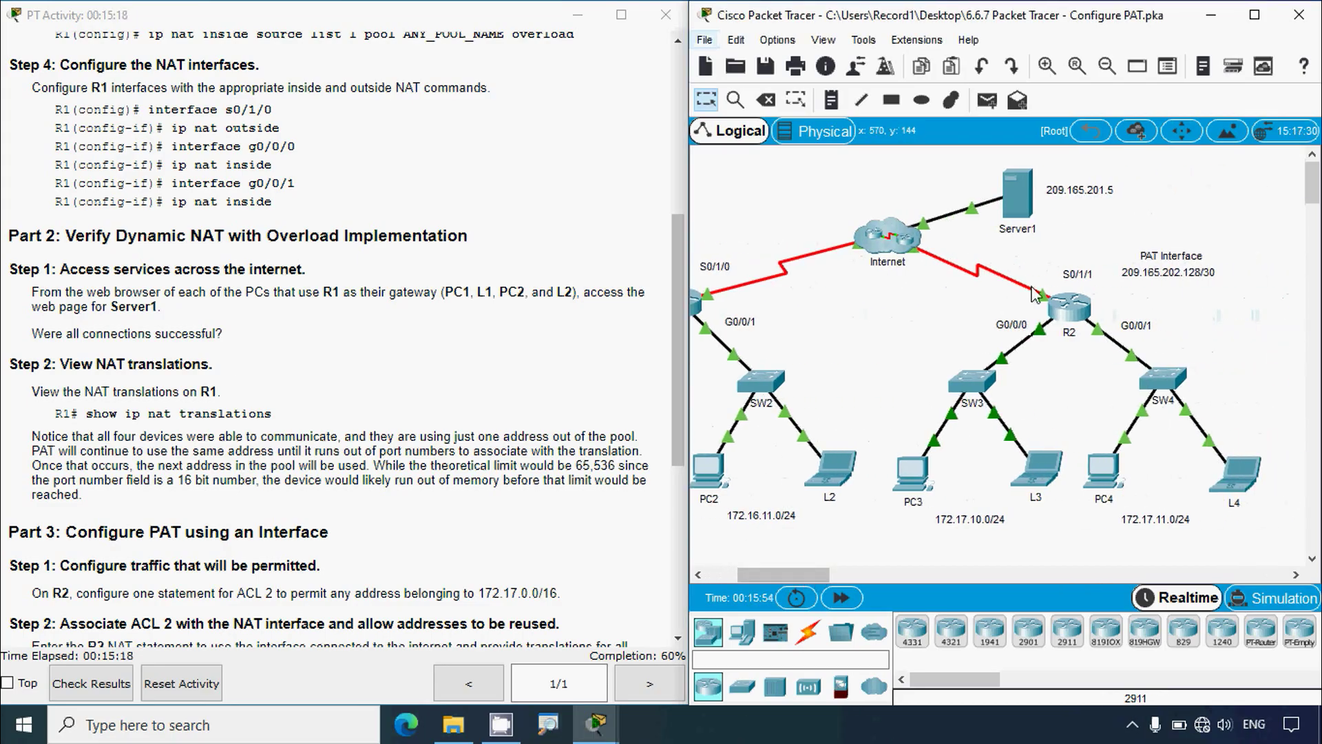
click(1018, 202)
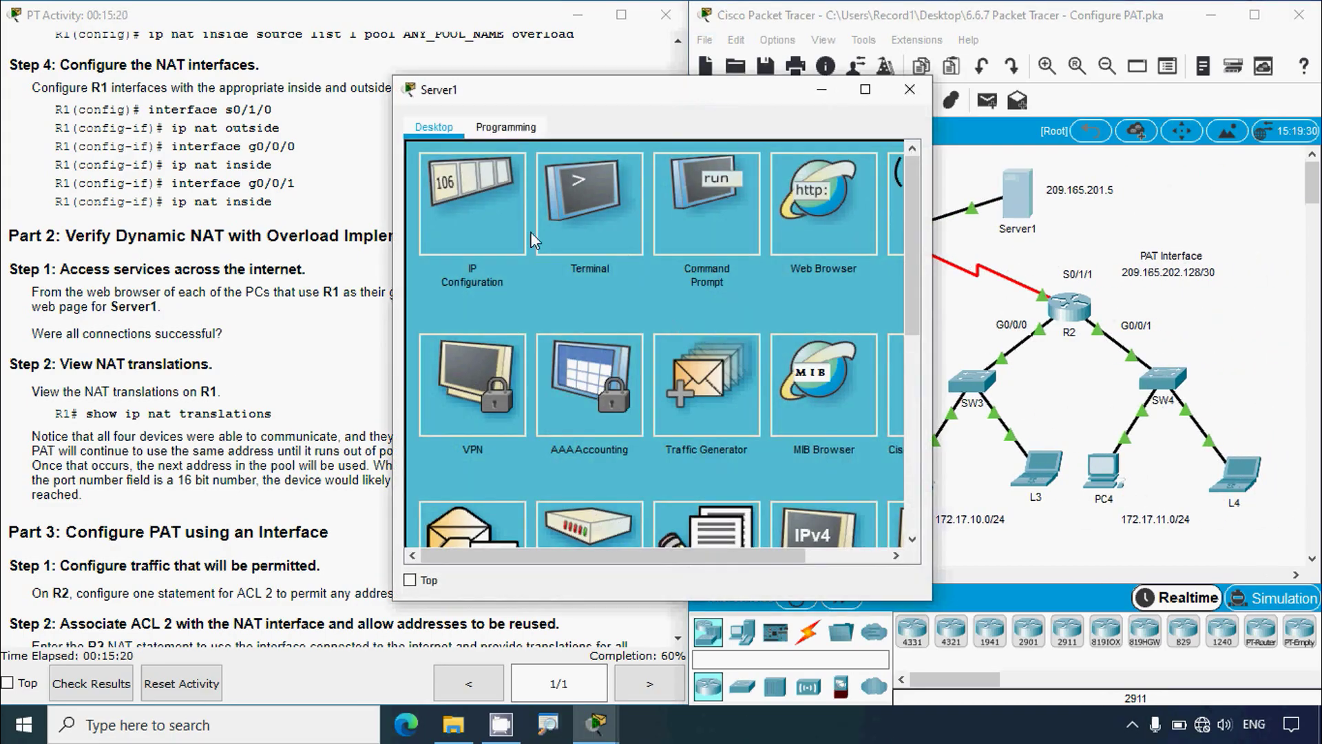
click(523, 234)
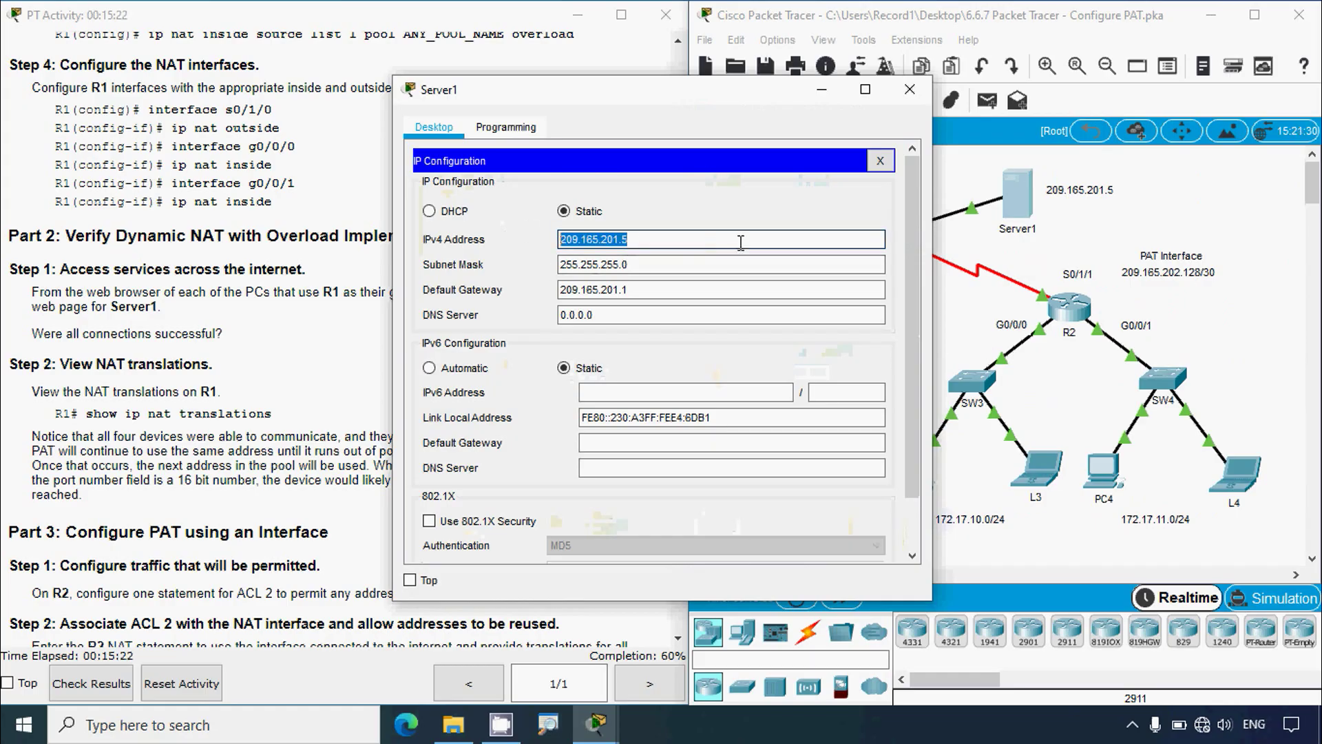
click(909, 89)
Access Server1's web page at 209.165.201.5 from PC1's web browser, and close PC1's window.
drag(808, 574, 765, 582)
click(728, 475)
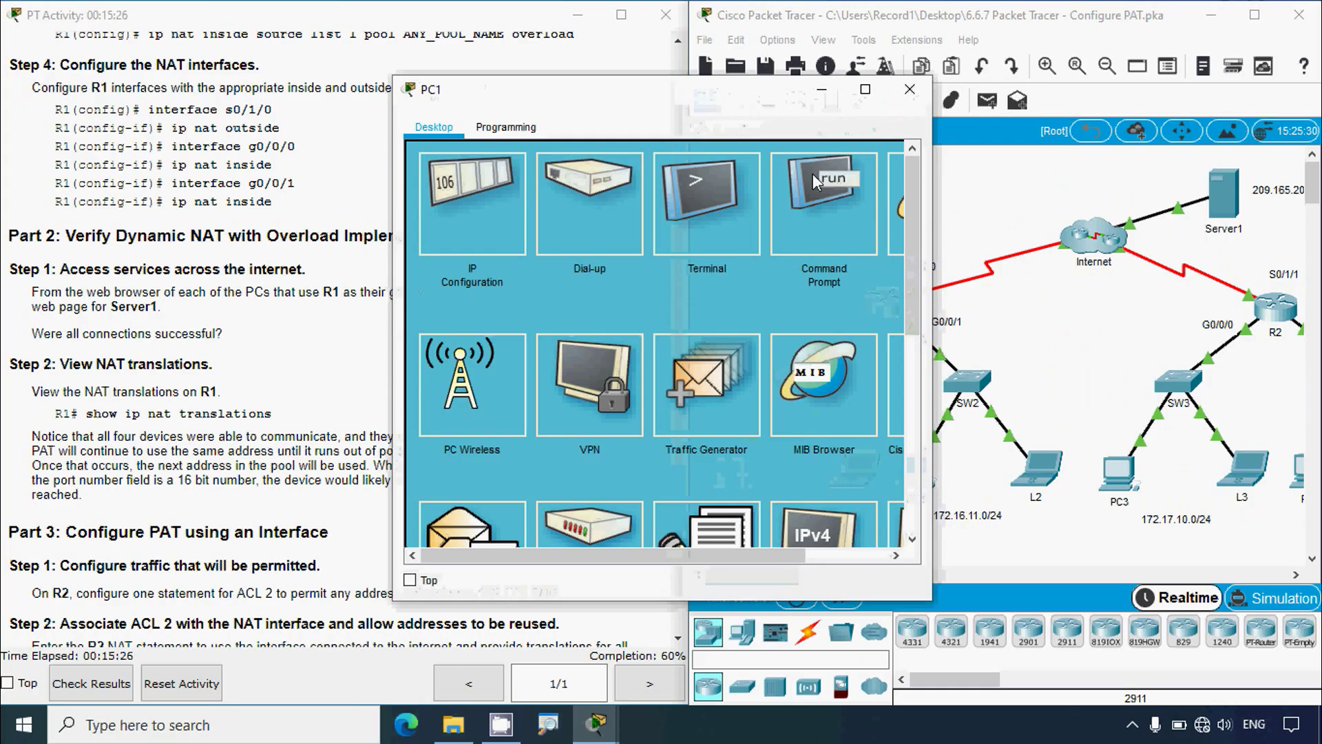
click(865, 89)
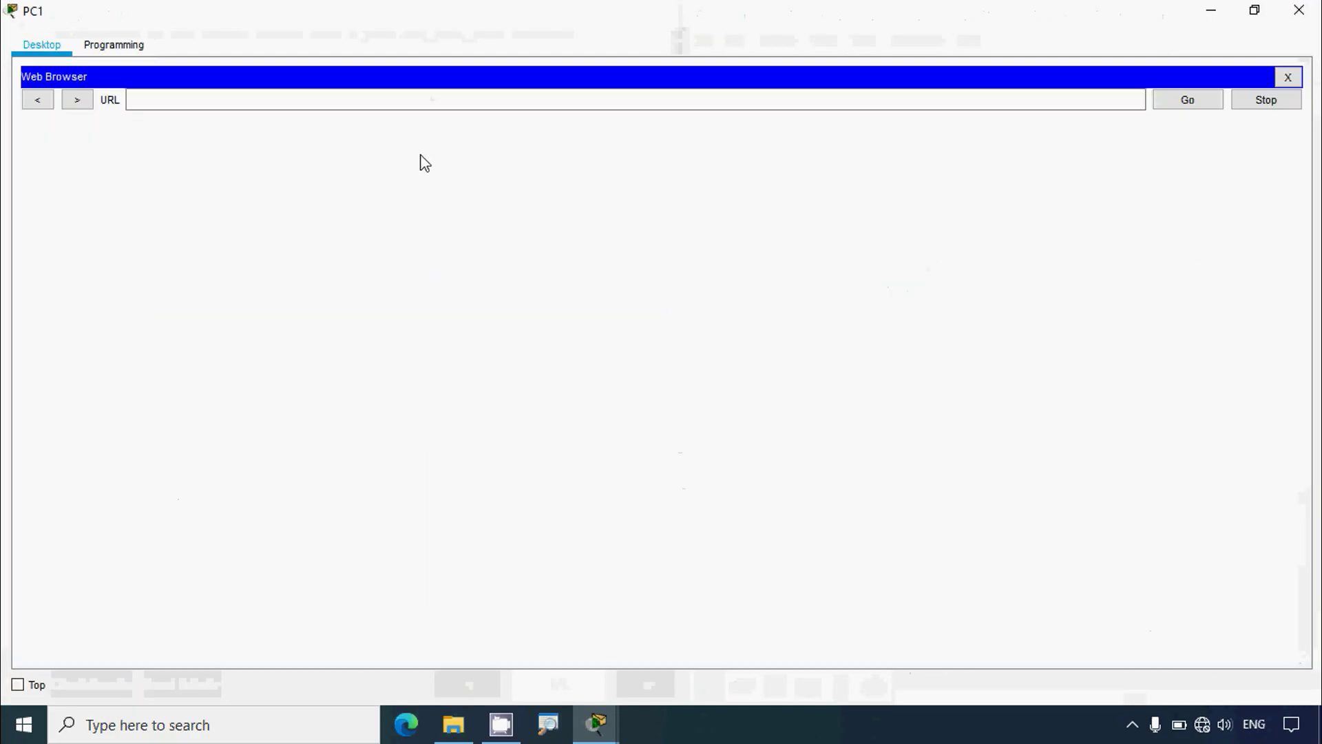
click(422, 101)
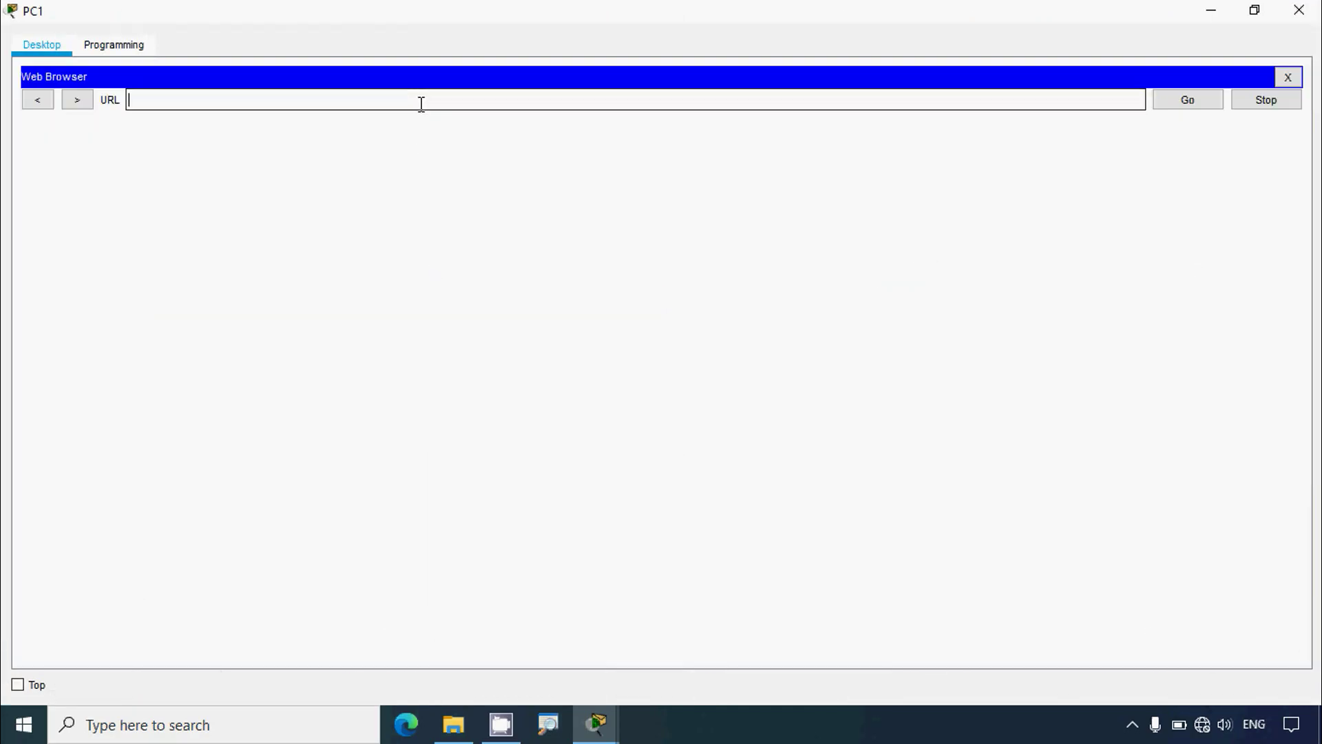
text(209.165.201.5)
click(1188, 105)
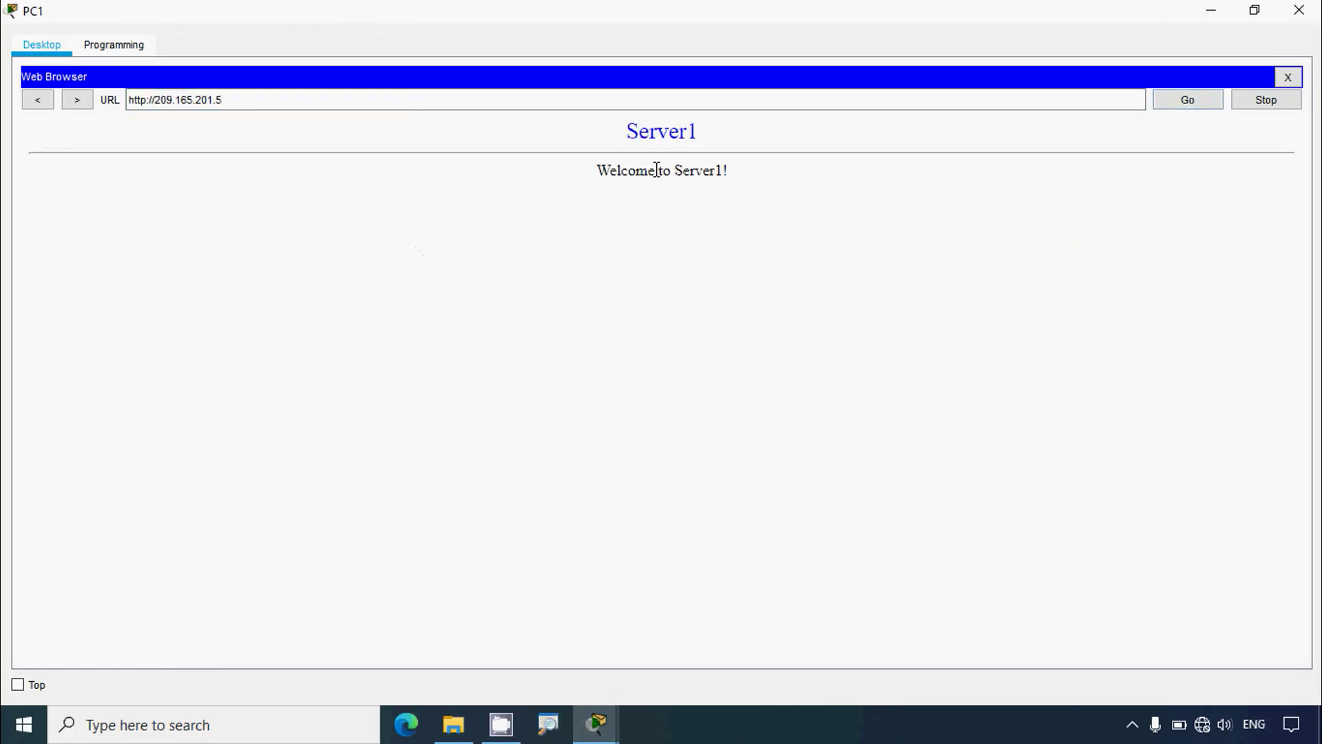
click(1299, 10)
Access Server1's web page at 209.165.201.5 from laptop L1's web browser, and close L1's window.
click(861, 468)
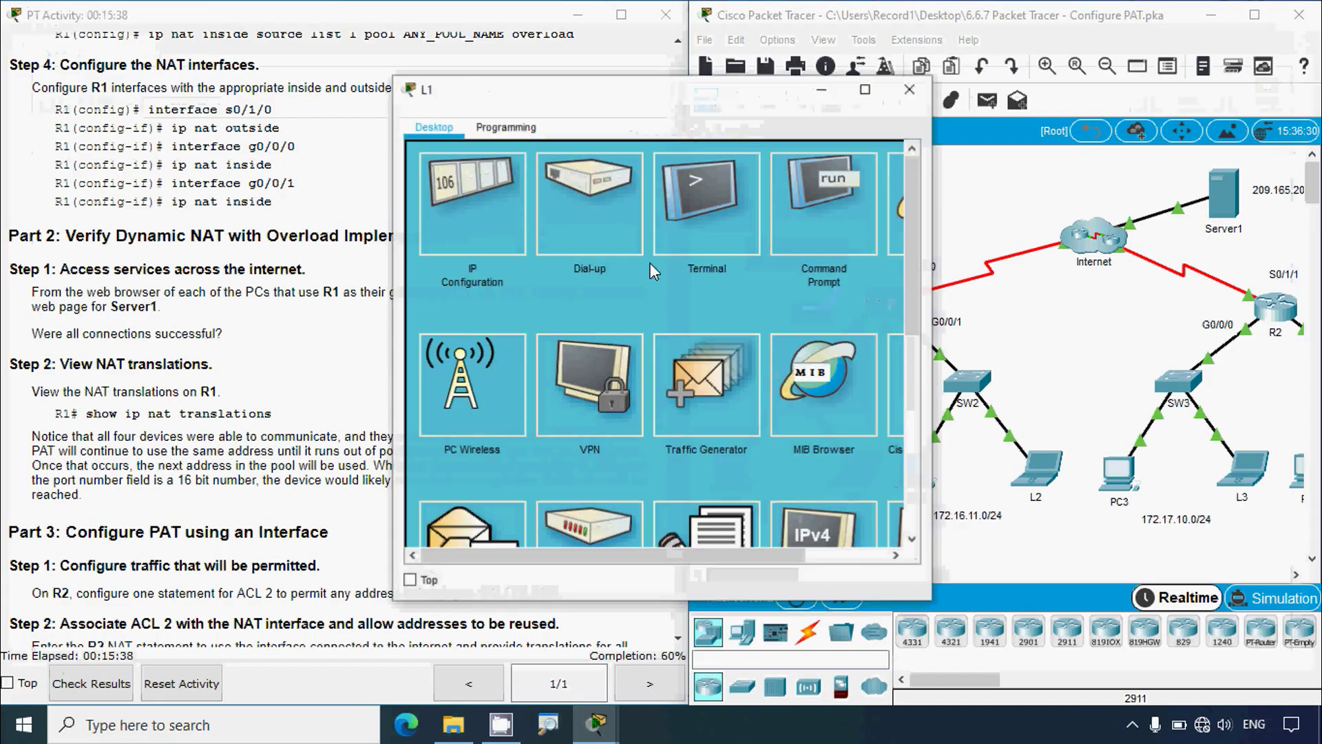
click(836, 23)
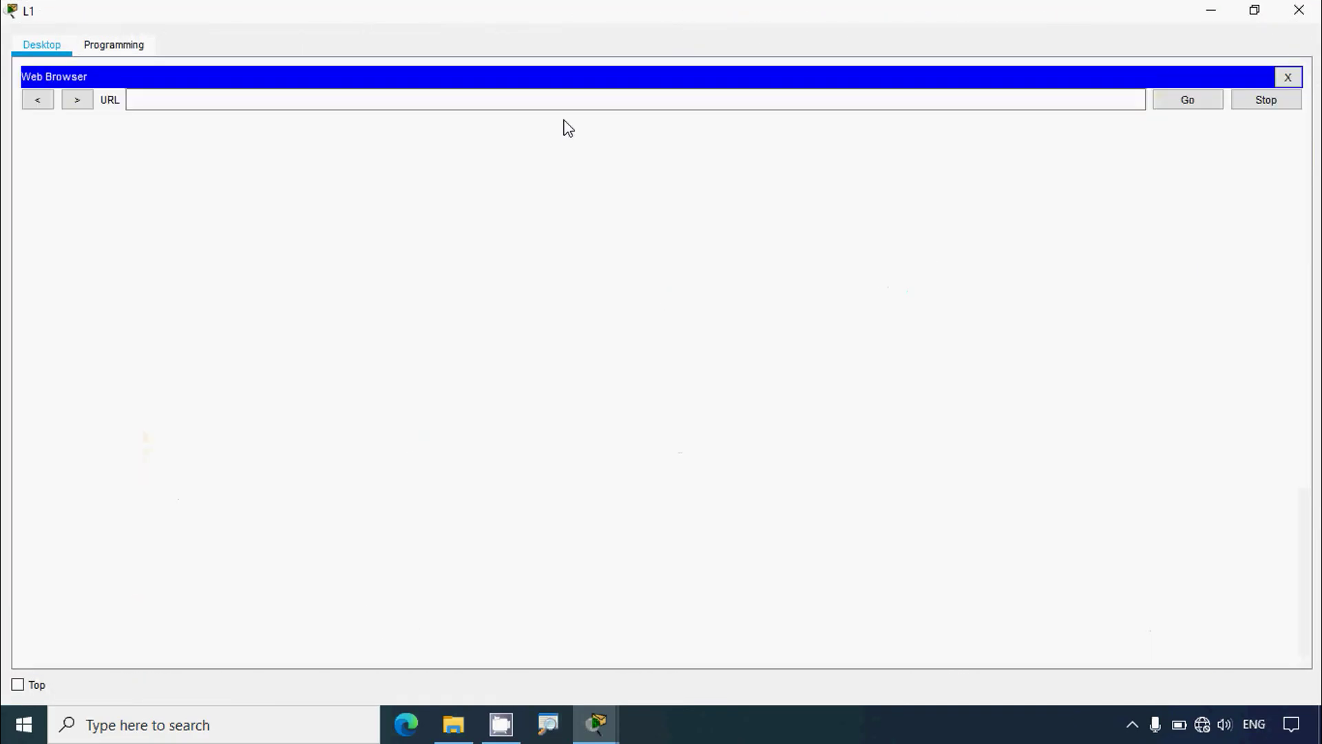
click(567, 100)
text(209.165.201.5)
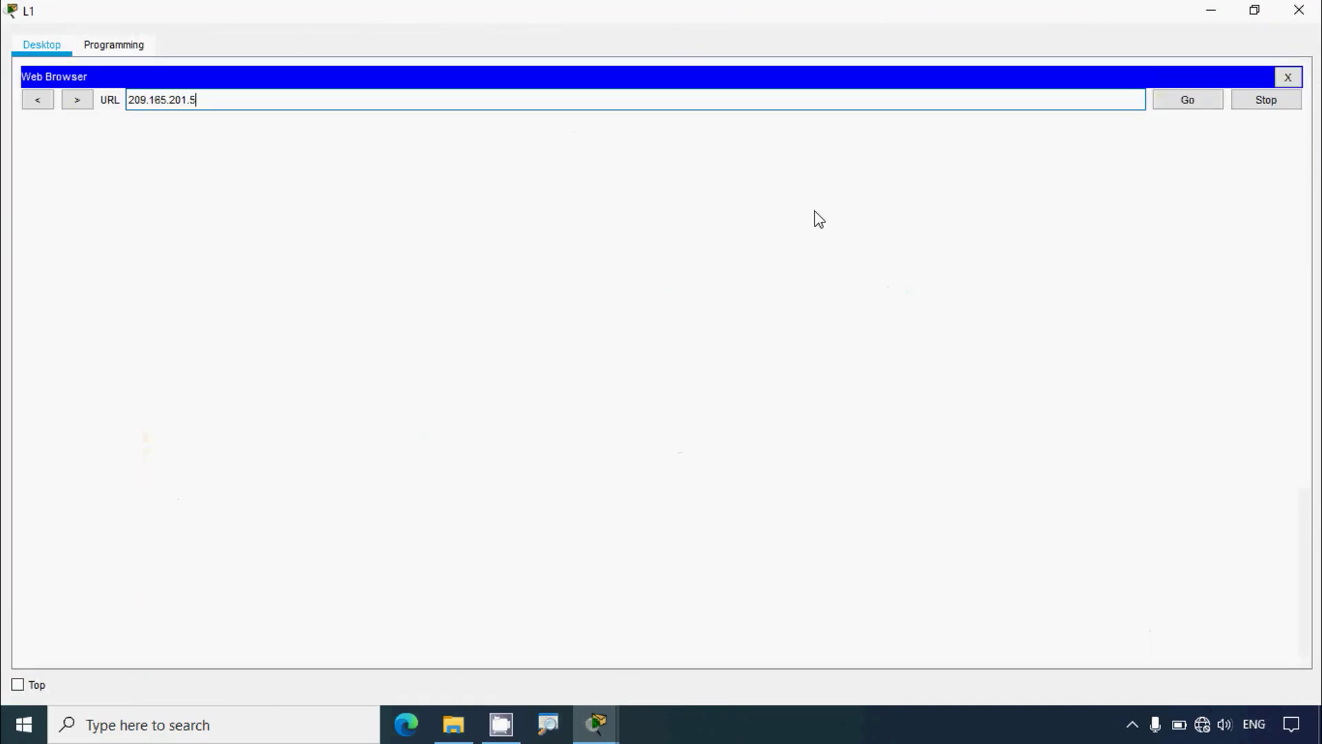
click(1183, 106)
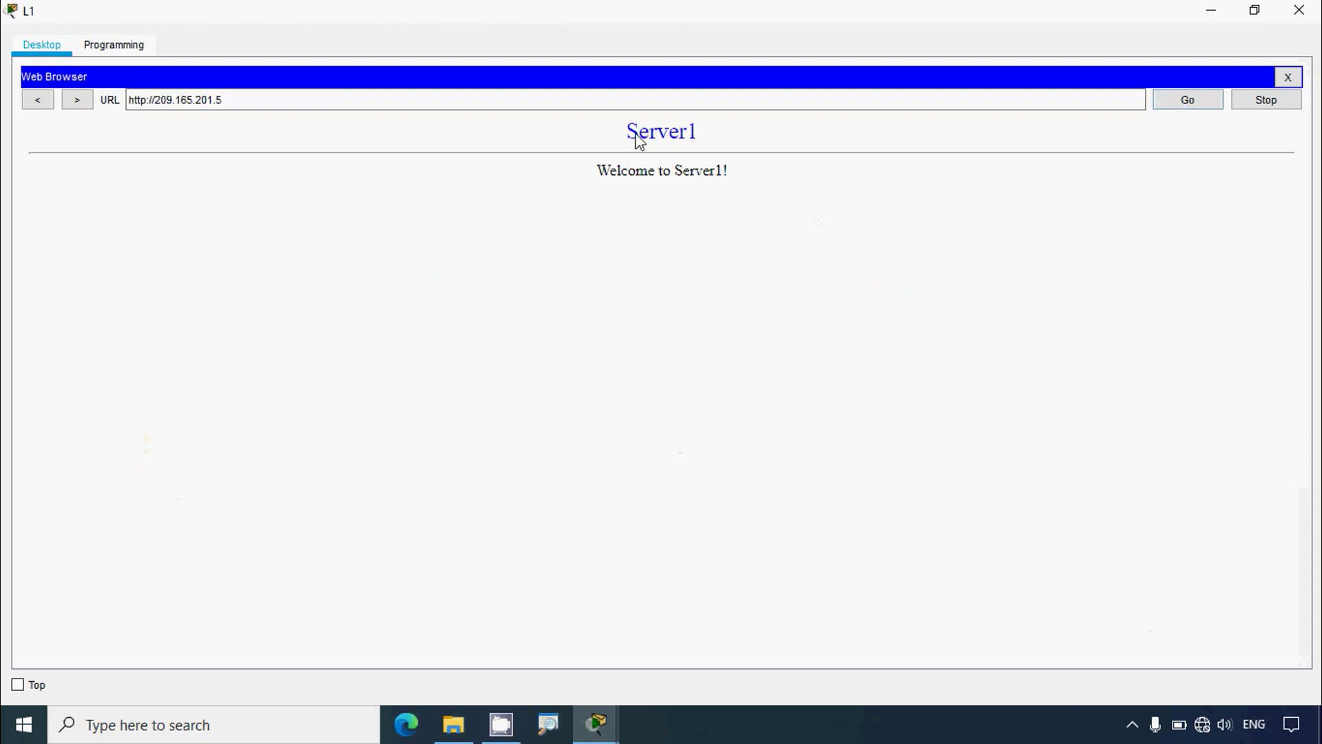
click(1298, 9)
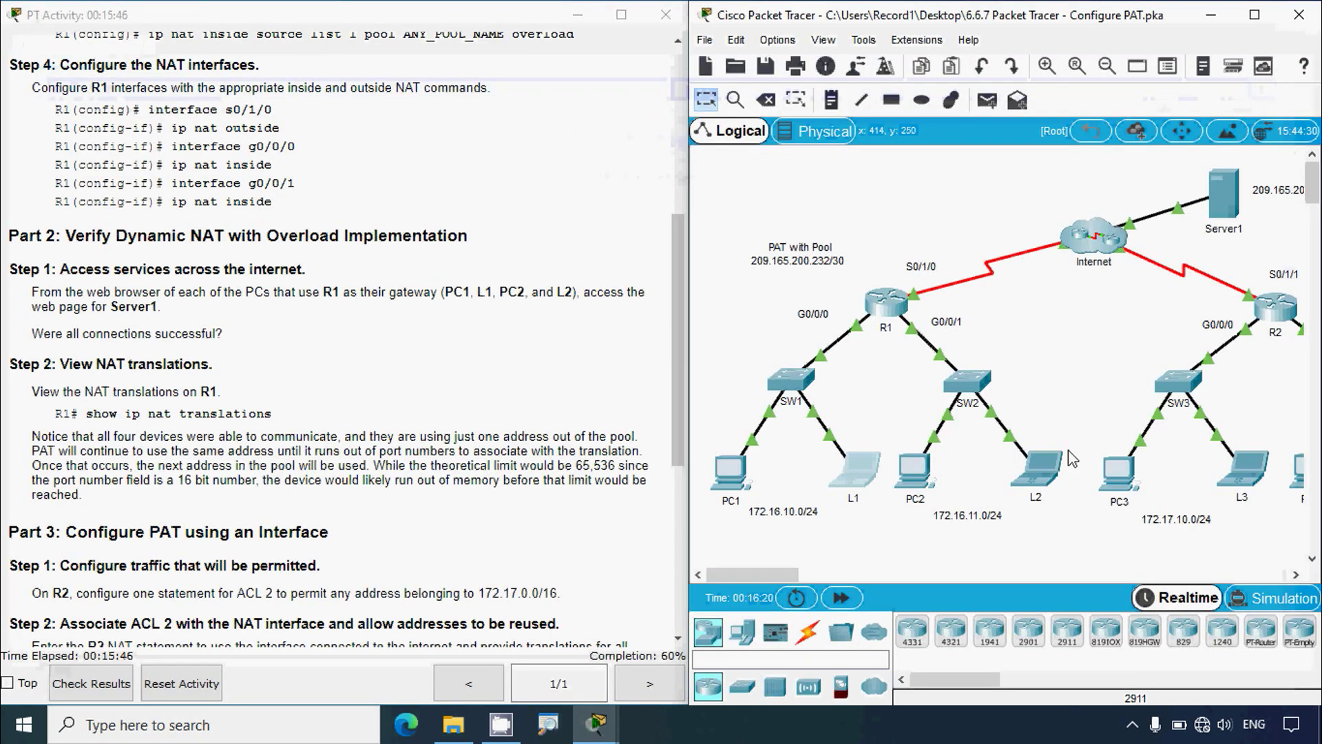
Access Server1's web page at 209.165.201.5 from PC2's web browser, and close PC2's window.
click(920, 476)
double_click(866, 90)
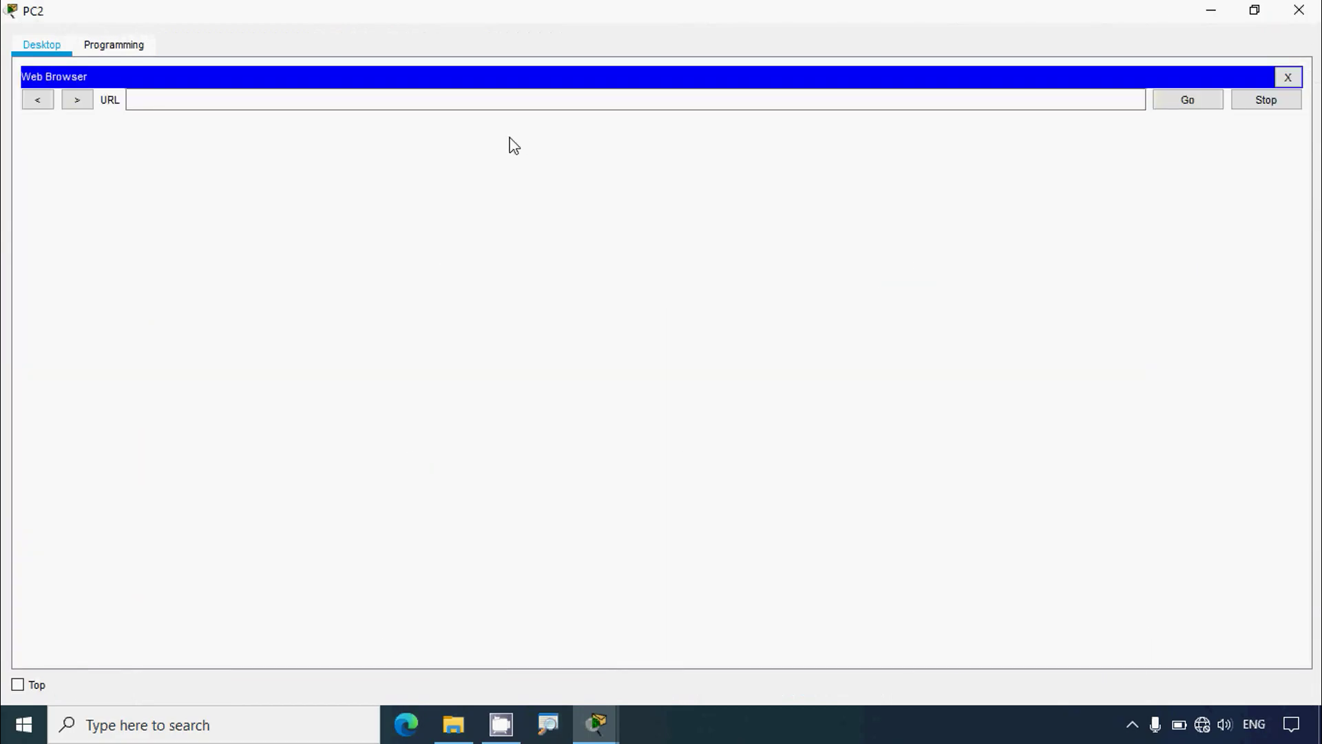
click(490, 99)
text(209.165.201.5)
click(1186, 105)
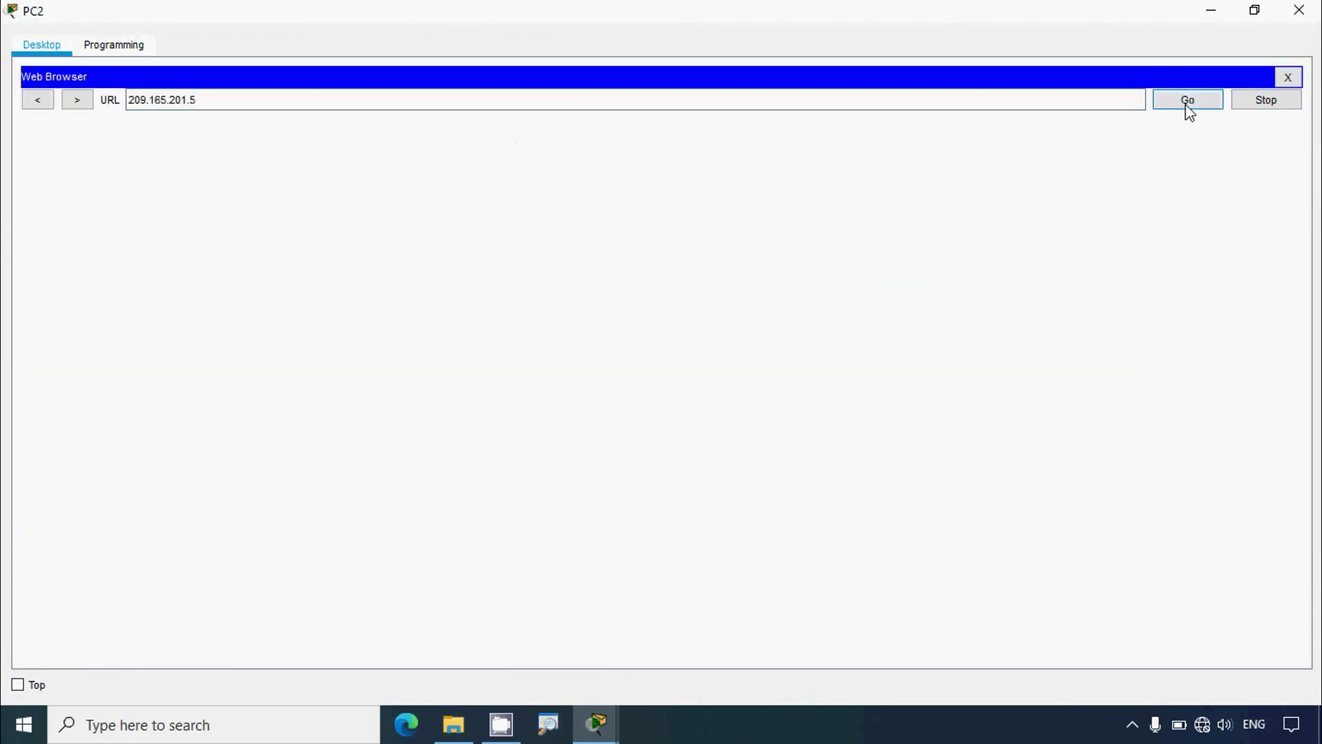
click(1284, 16)
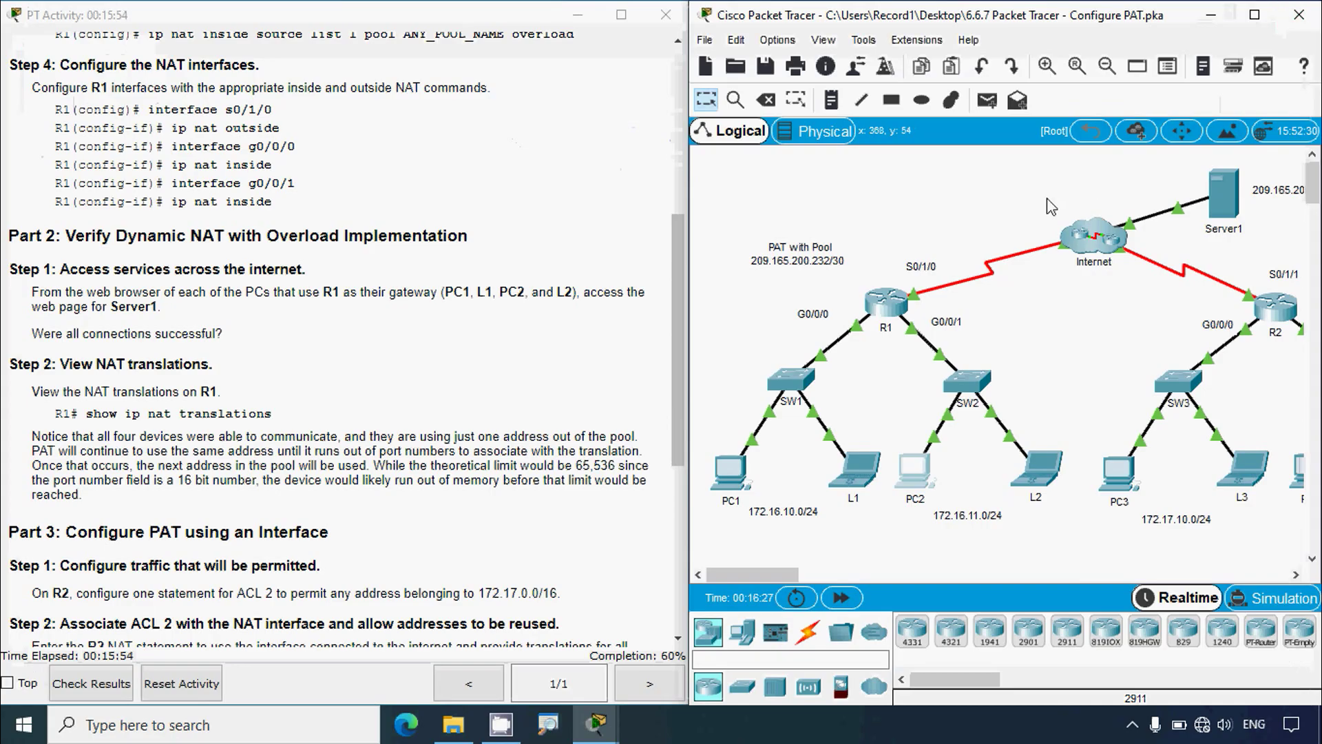
Access Server1's web page at 209.165.201.5 from laptop L2's web browser, and close L2's window.
click(1057, 479)
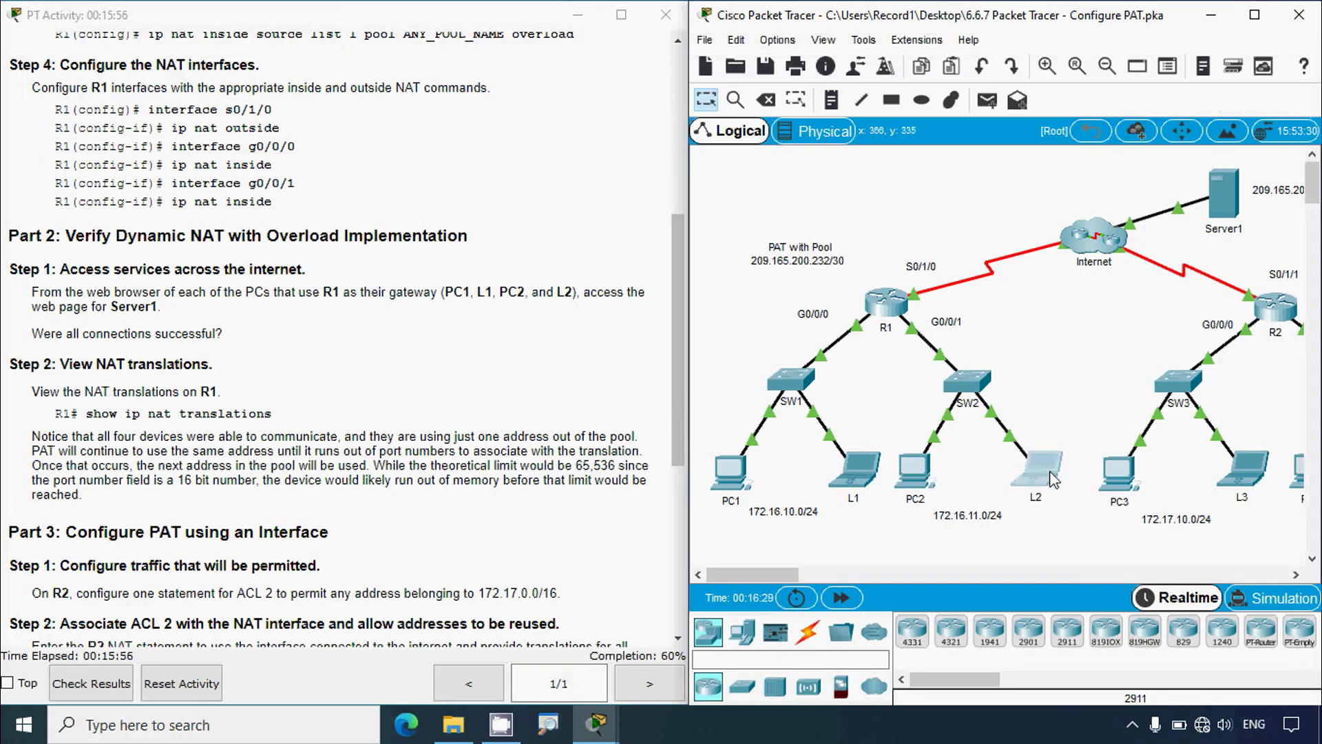
click(865, 89)
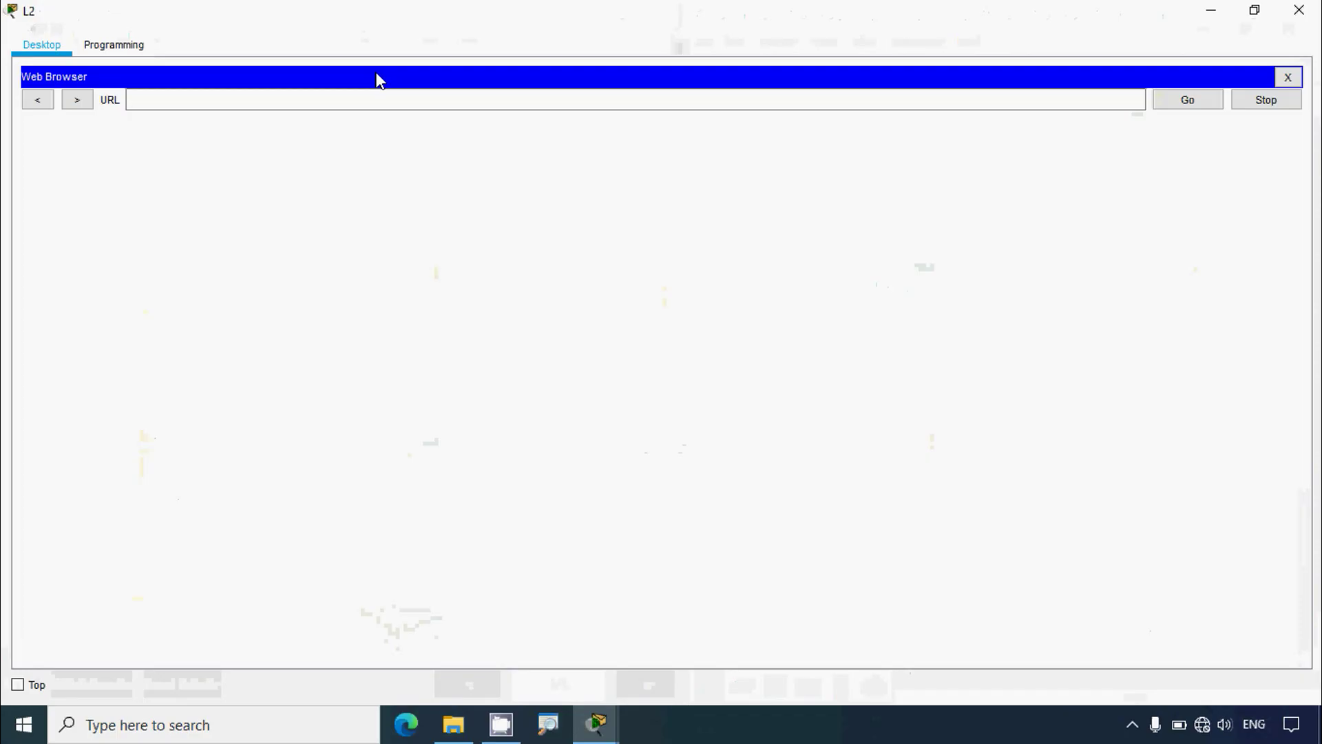
click(360, 97)
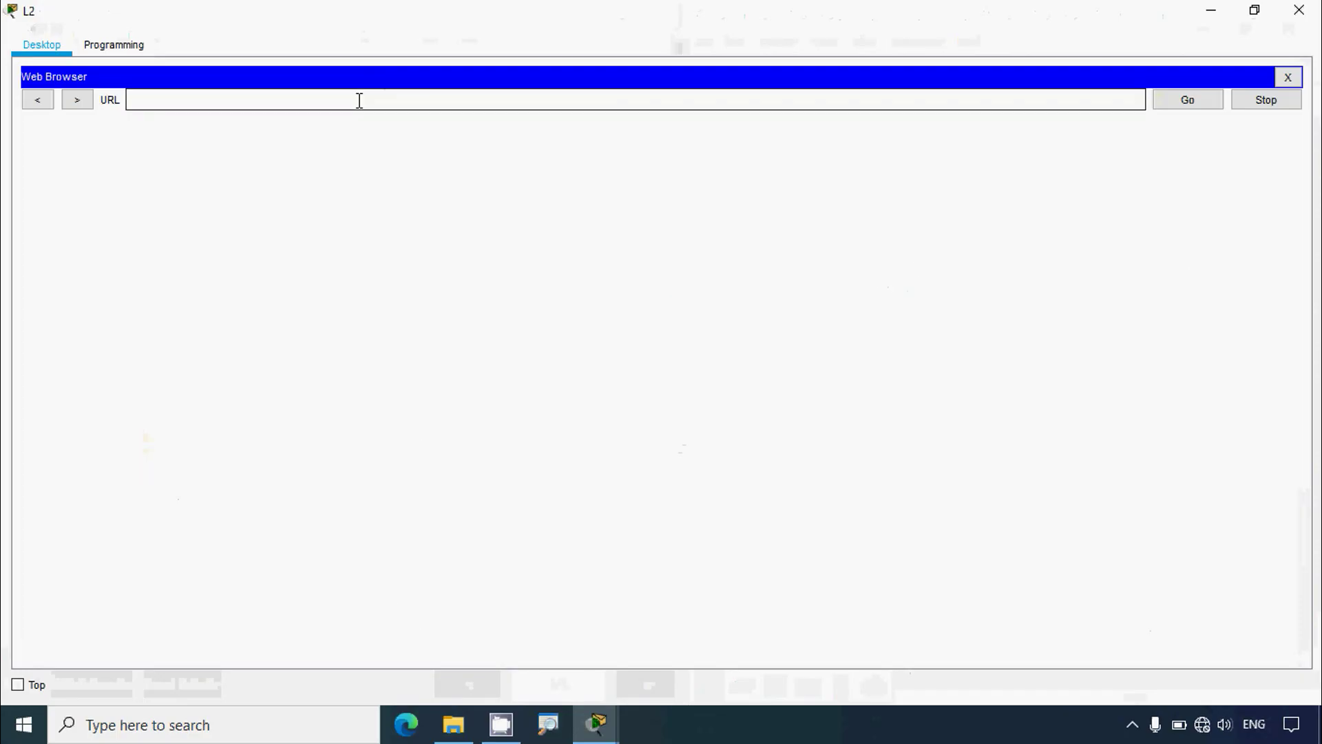
text(209.165.201.5)
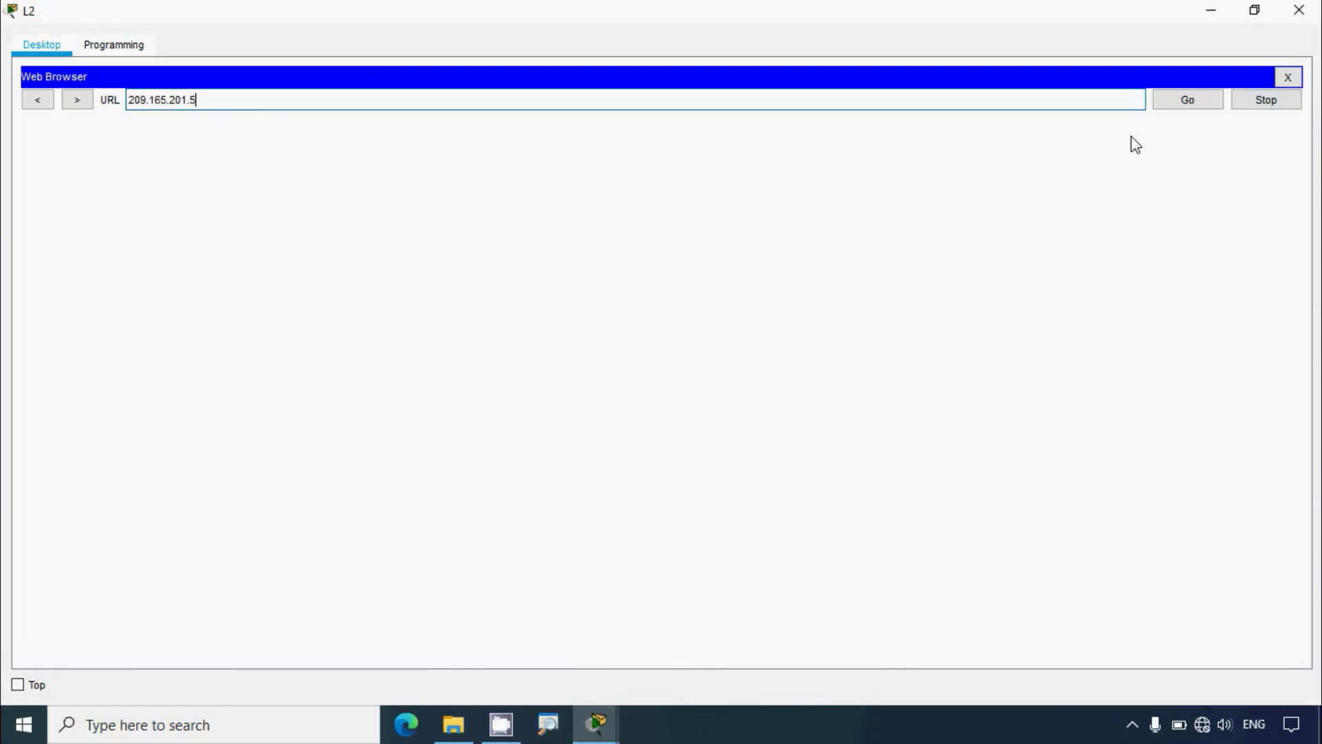
click(1173, 99)
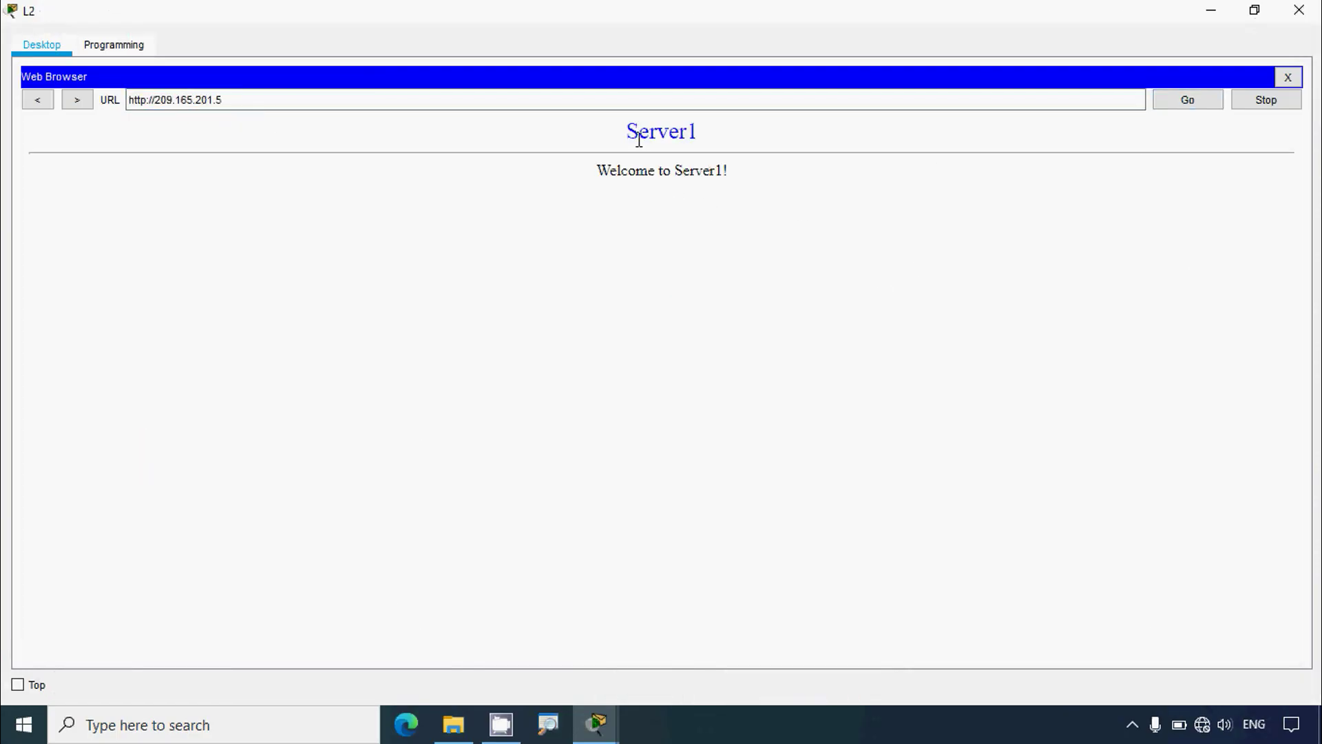
drag(639, 140, 957, 151)
click(1299, 10)
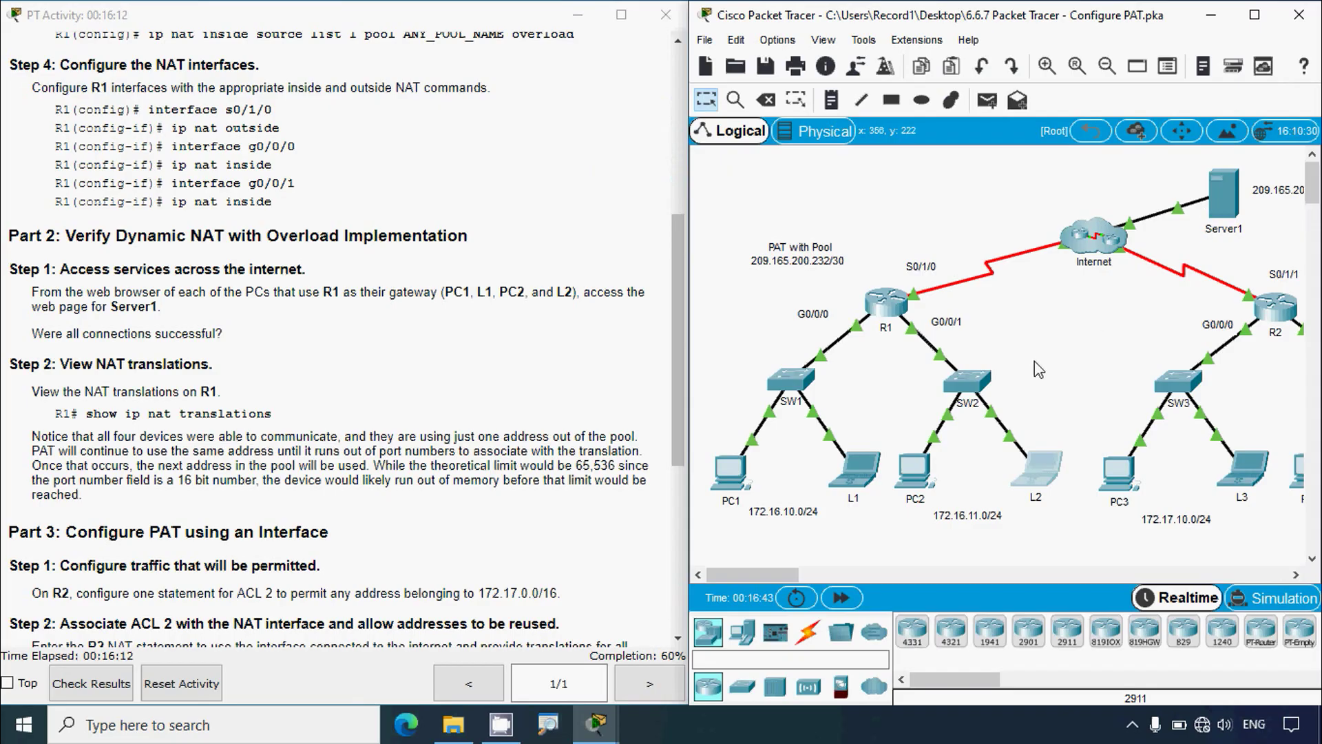
Exit configuration mode in R1's CLI and list its NAT translations with show ip nat translations.
key(alt)
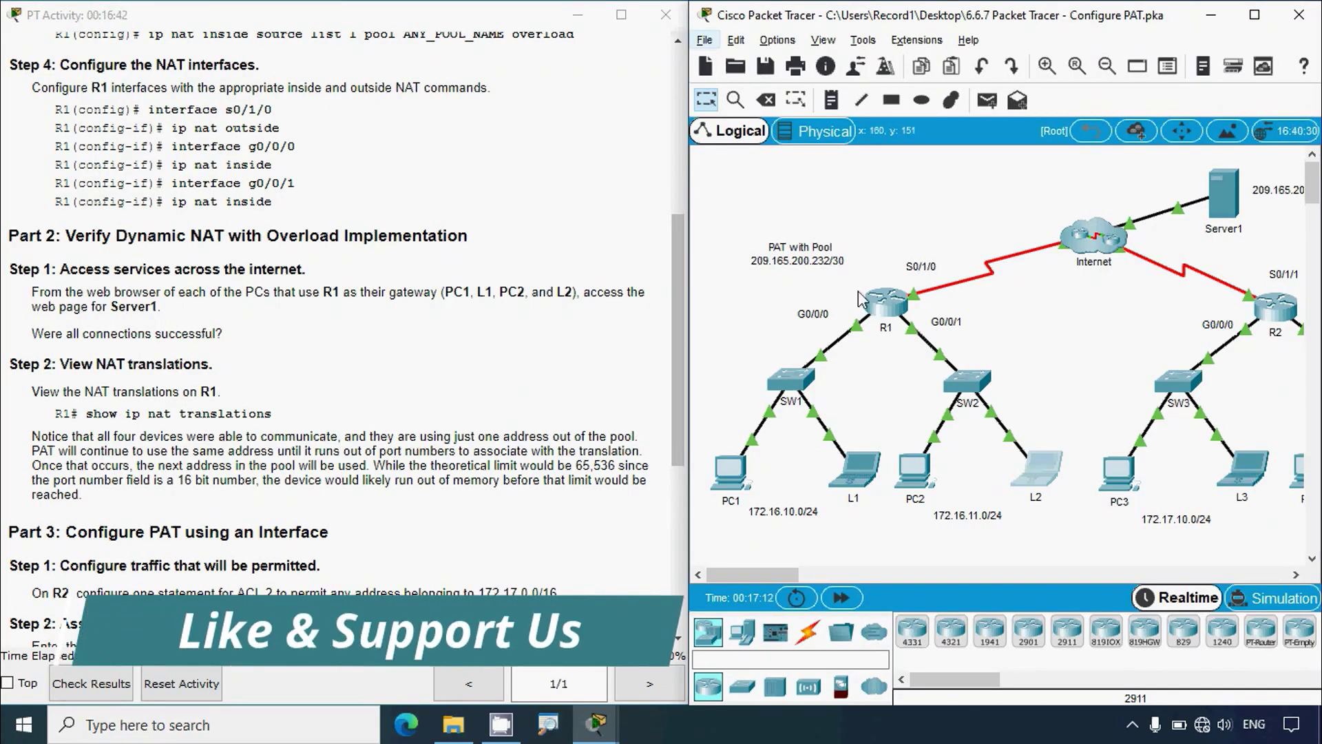
scroll(31, 324, down, 1)
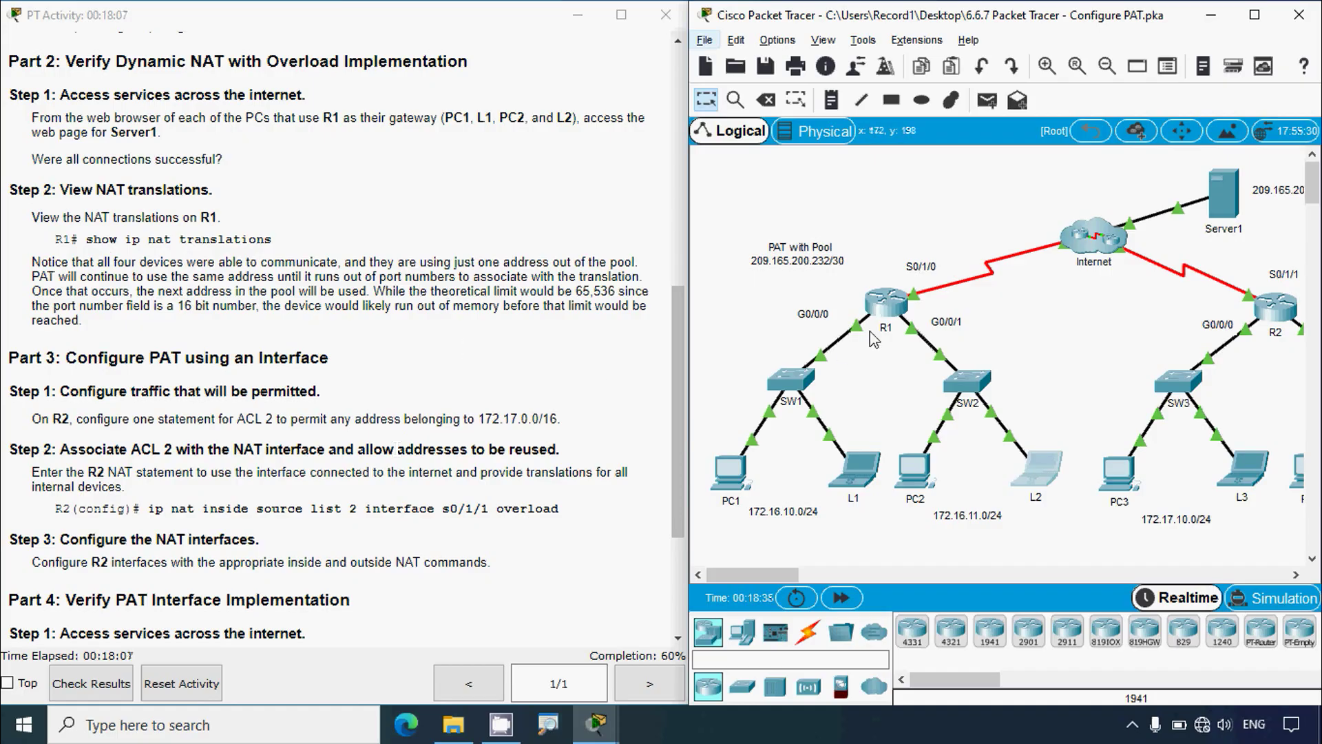
click(889, 303)
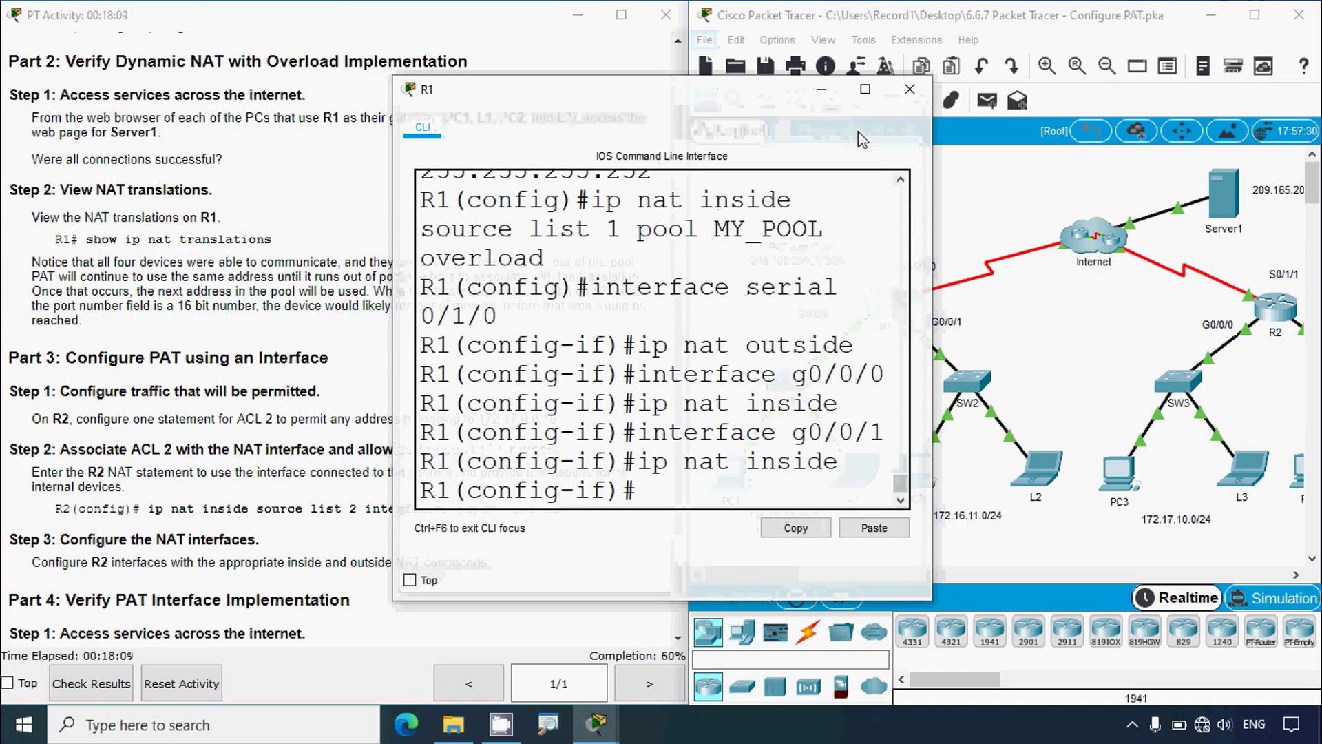
click(865, 89)
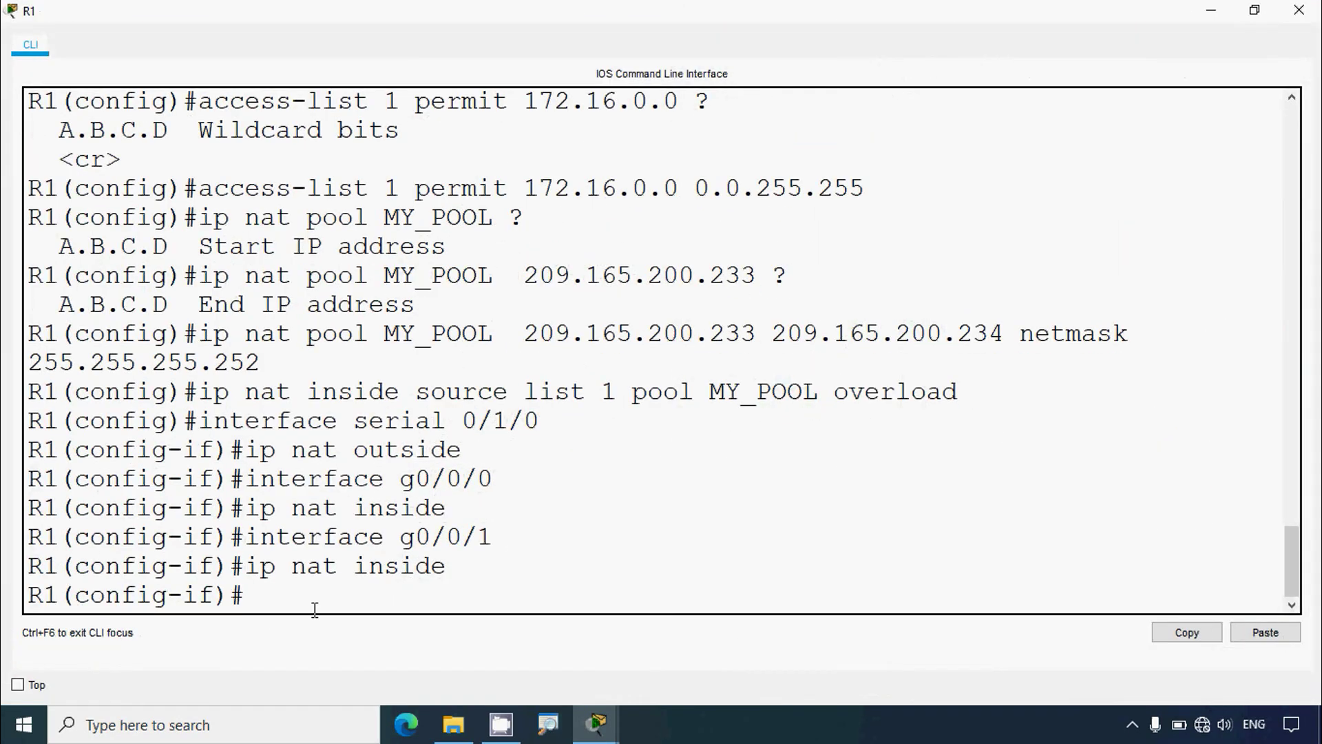
text(end)
key(Return)
text(show)
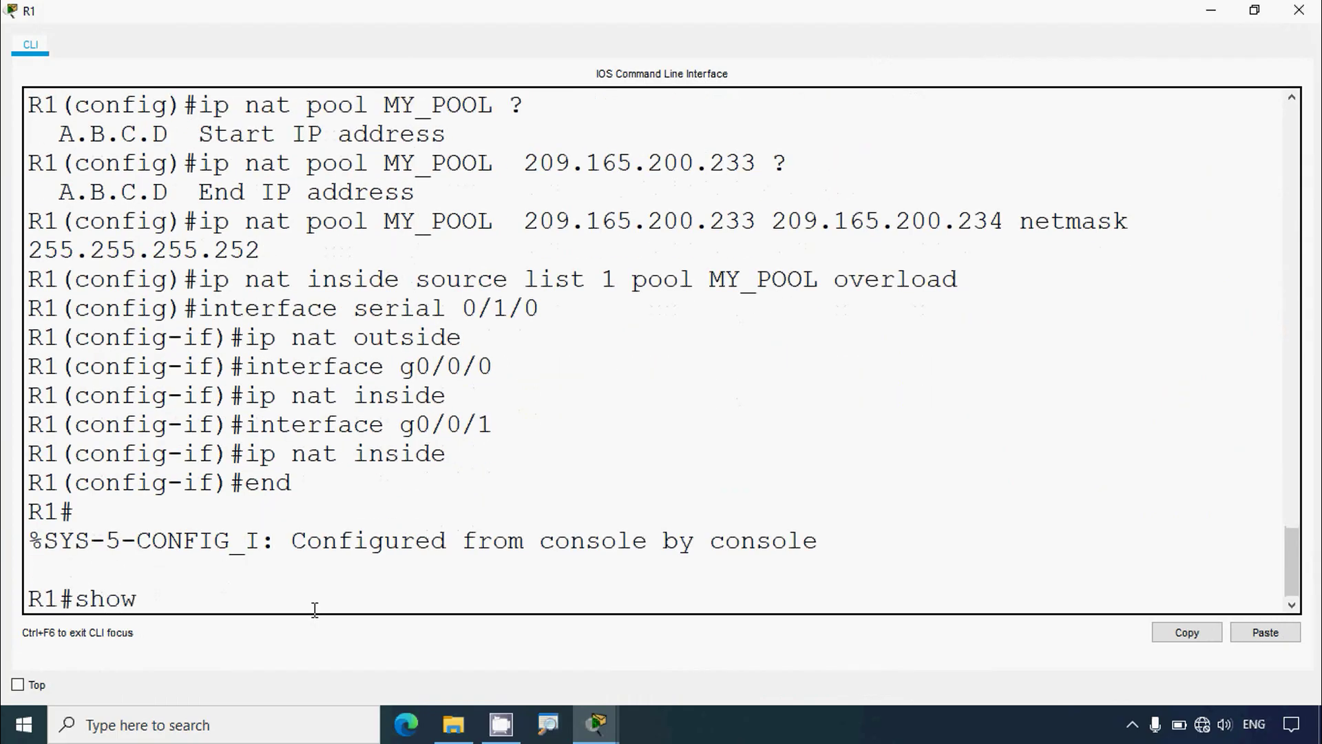
text( ip nat trn)
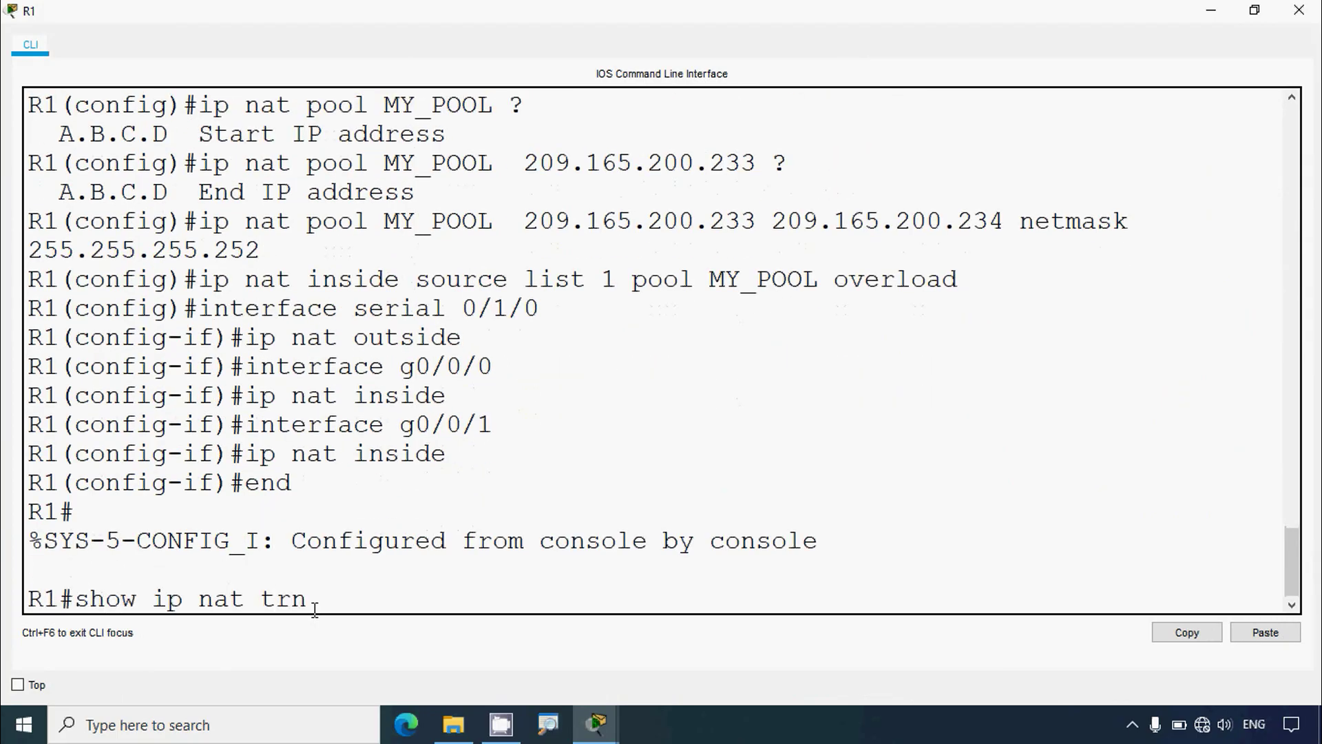
key(BackSpace)
text(anslations)
key(Return)
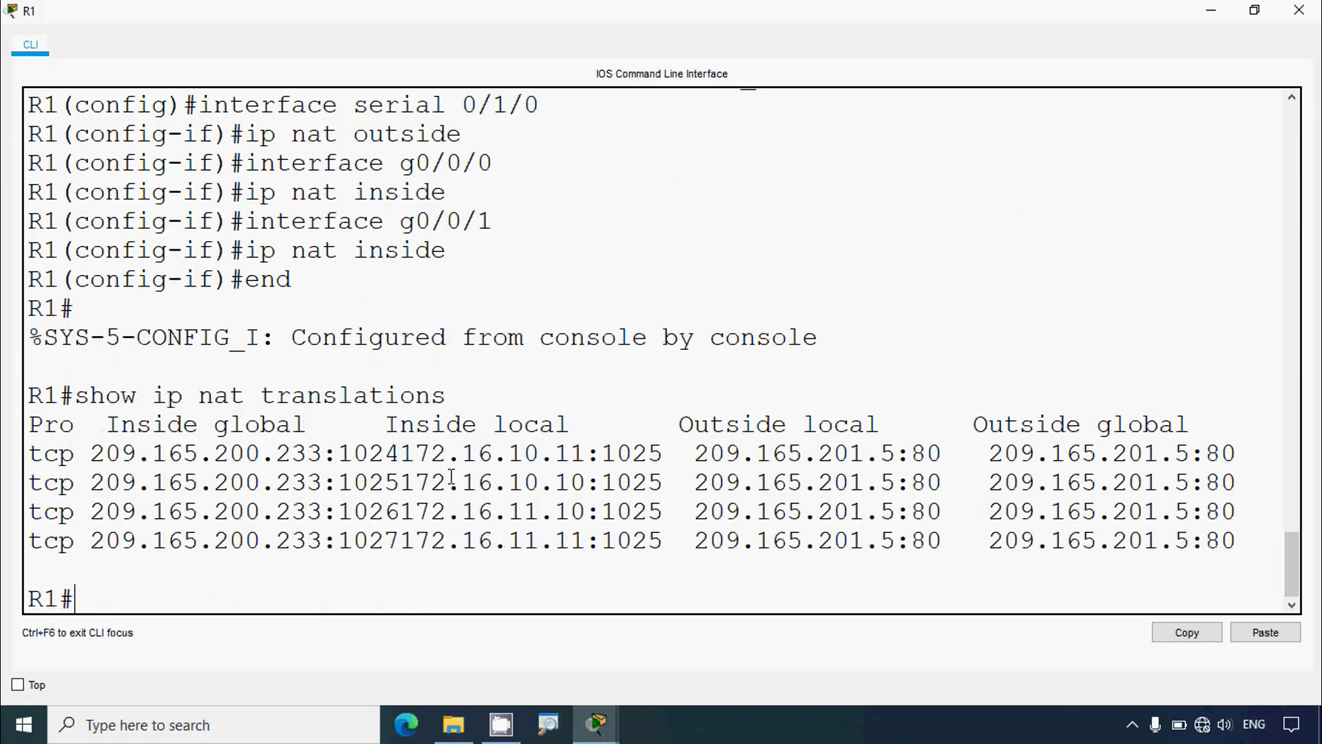
Compare the inside local and inside global addresses and ports in R1's NAT translation table with the topology, and close R1's window.
drag(393, 431, 573, 420)
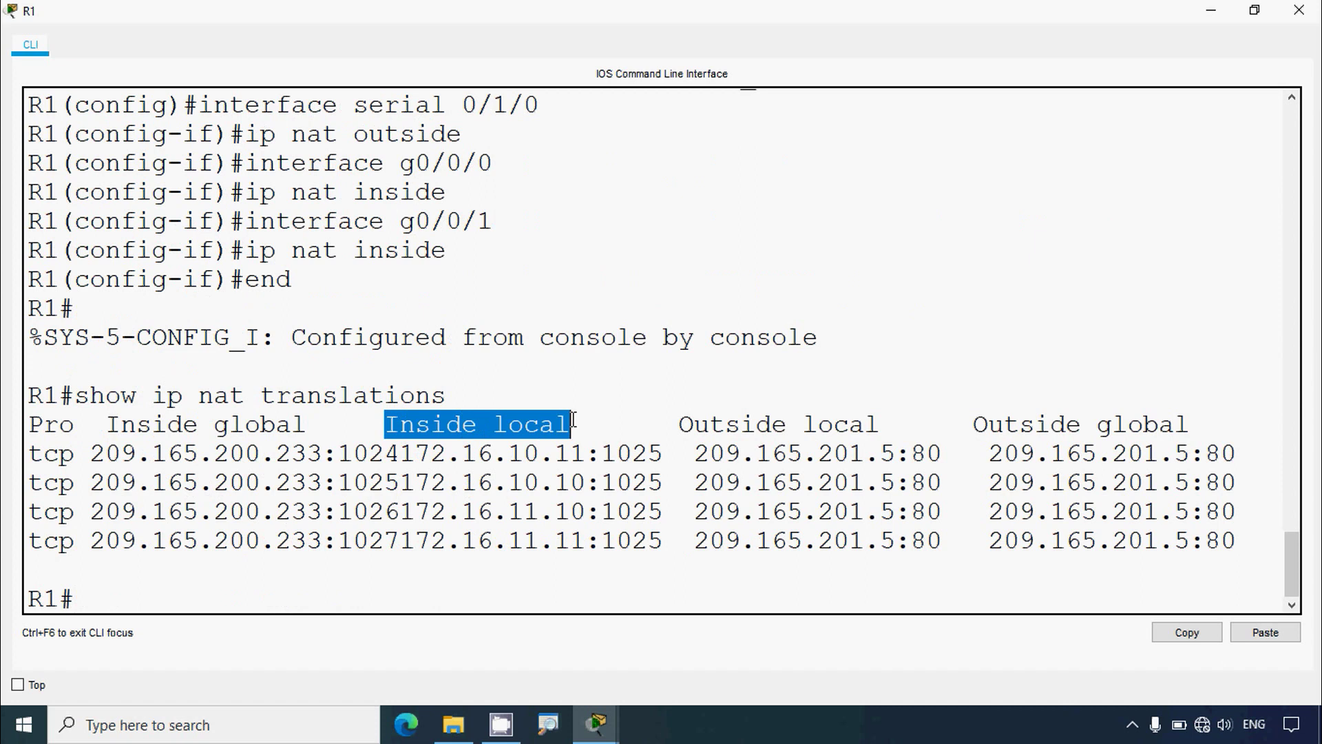
click(534, 466)
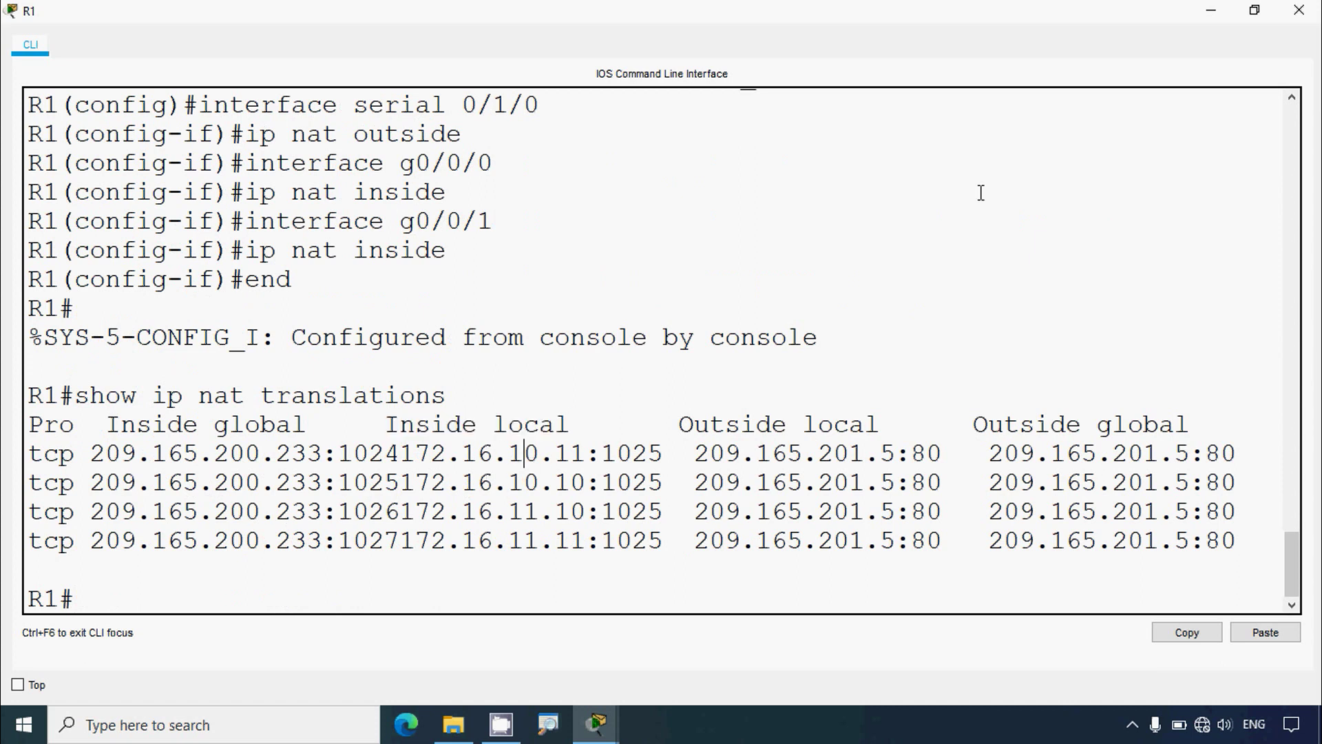
click(1211, 10)
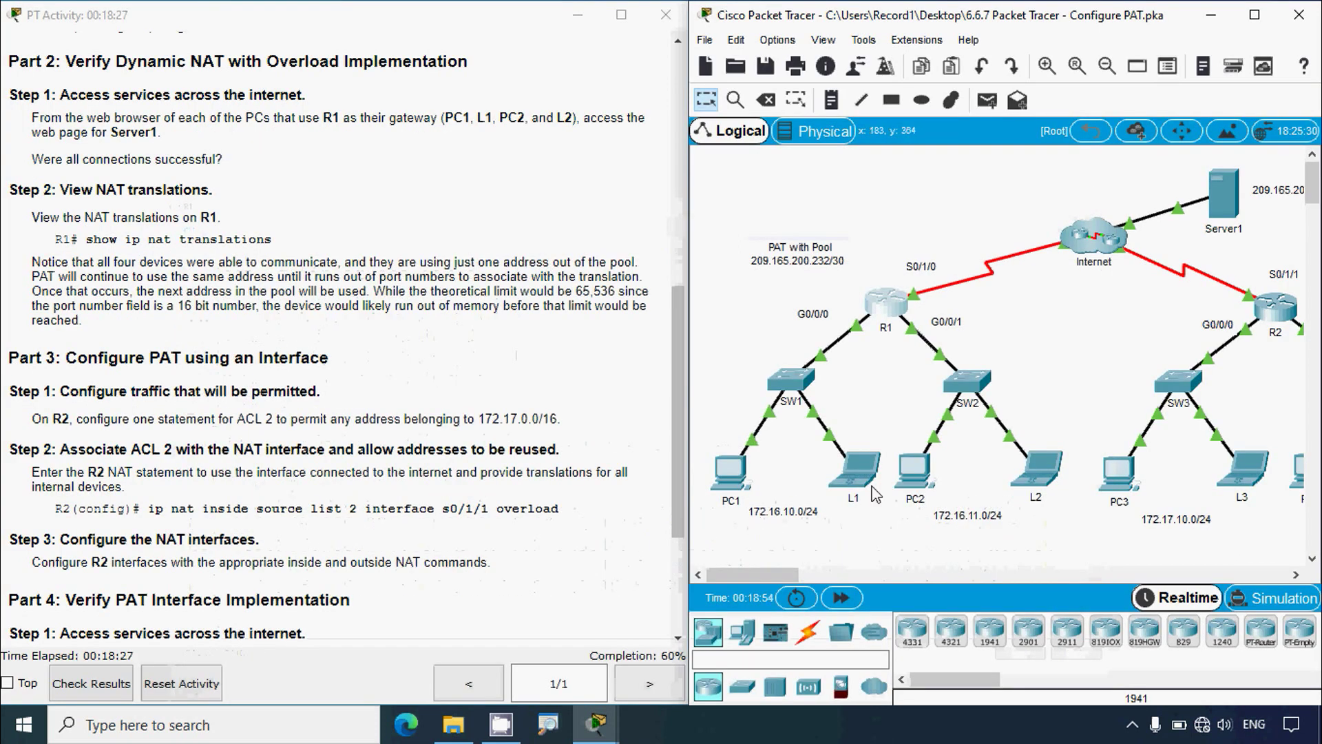
click(889, 305)
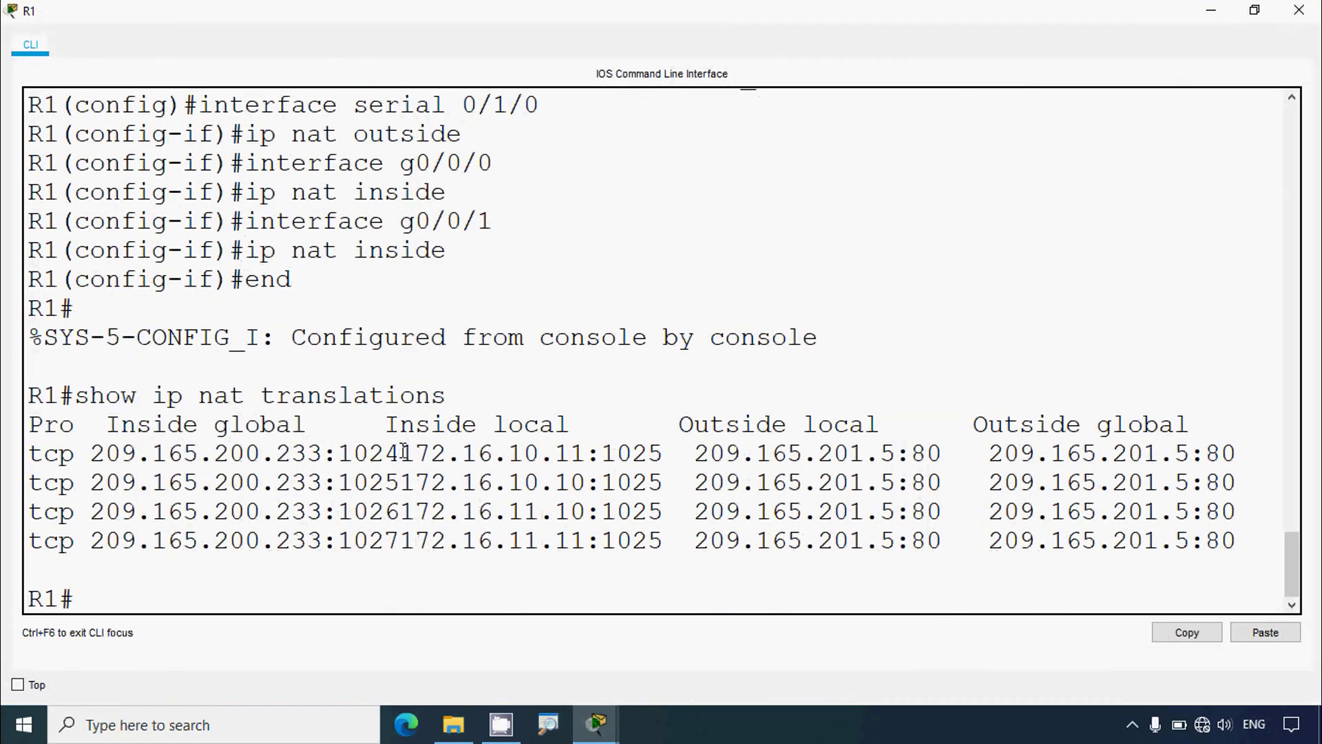
drag(397, 453, 608, 457)
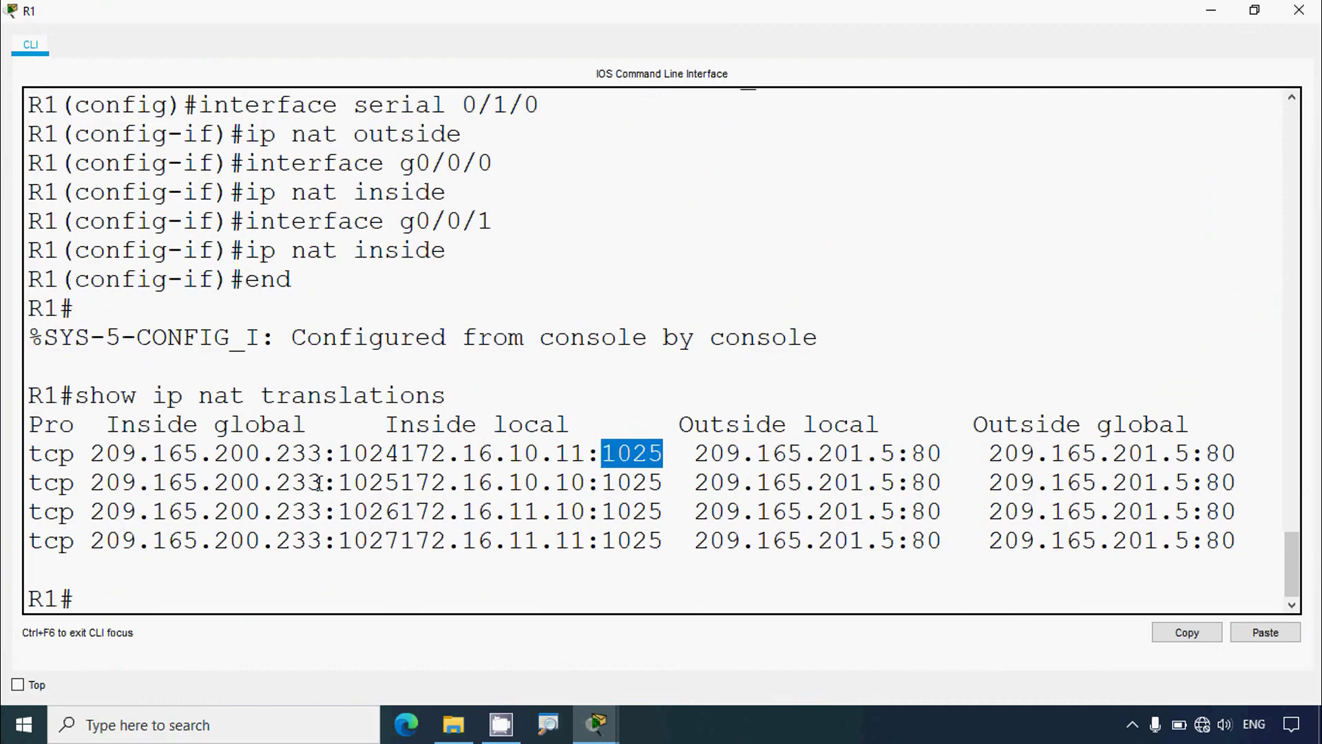
drag(306, 425, 319, 458)
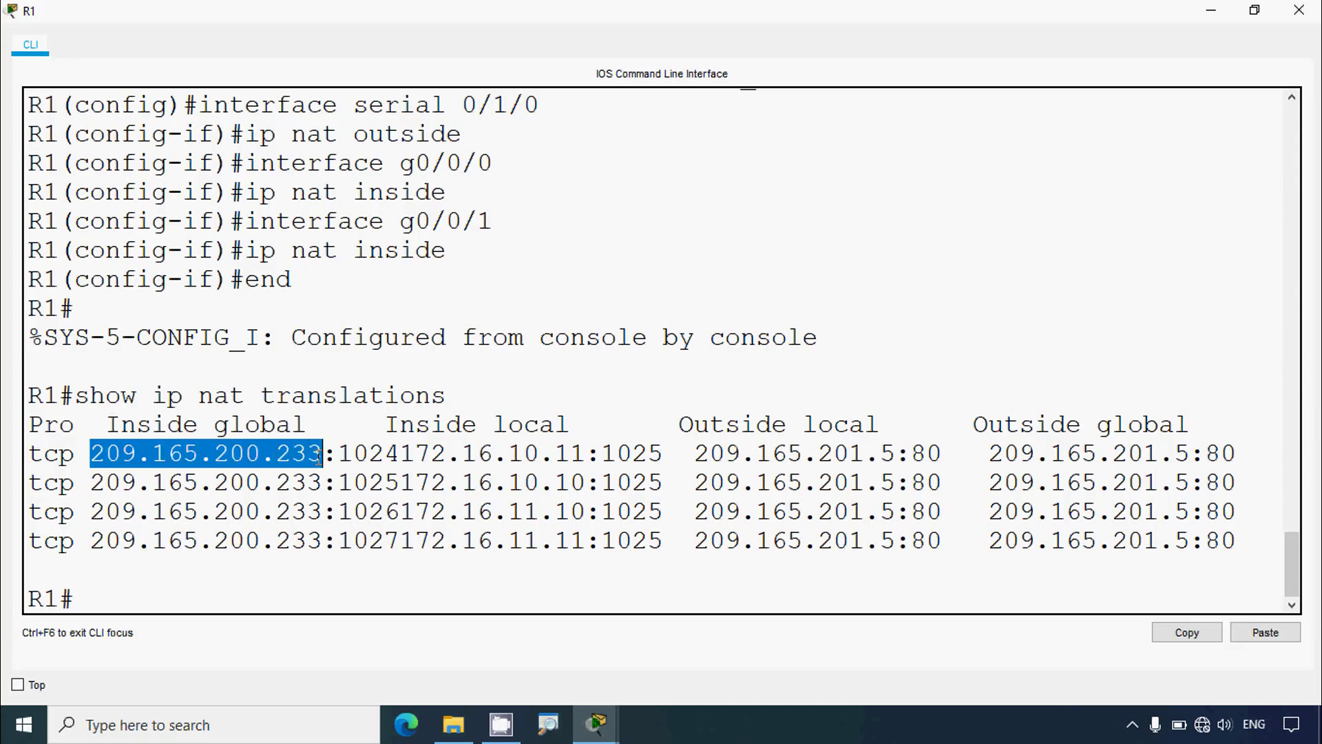
drag(90, 482, 337, 483)
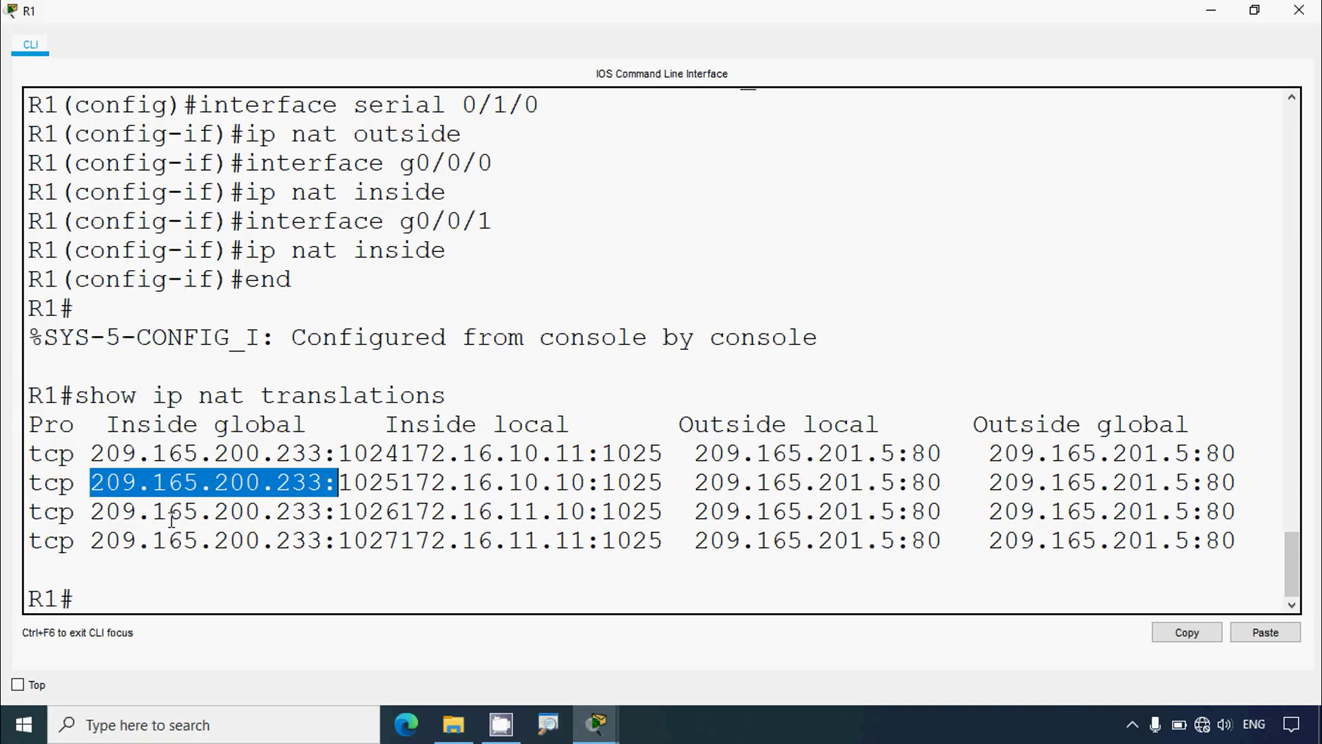
drag(122, 512, 277, 513)
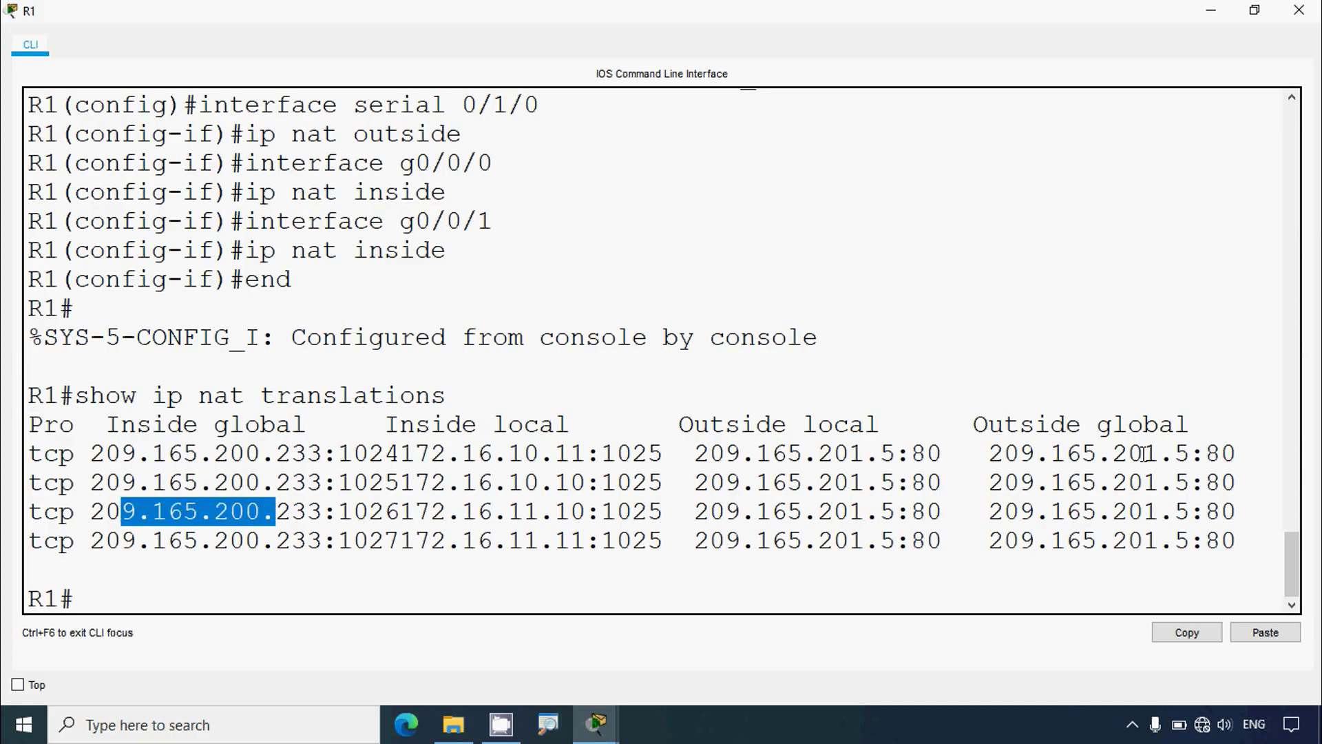
click(853, 493)
click(1298, 11)
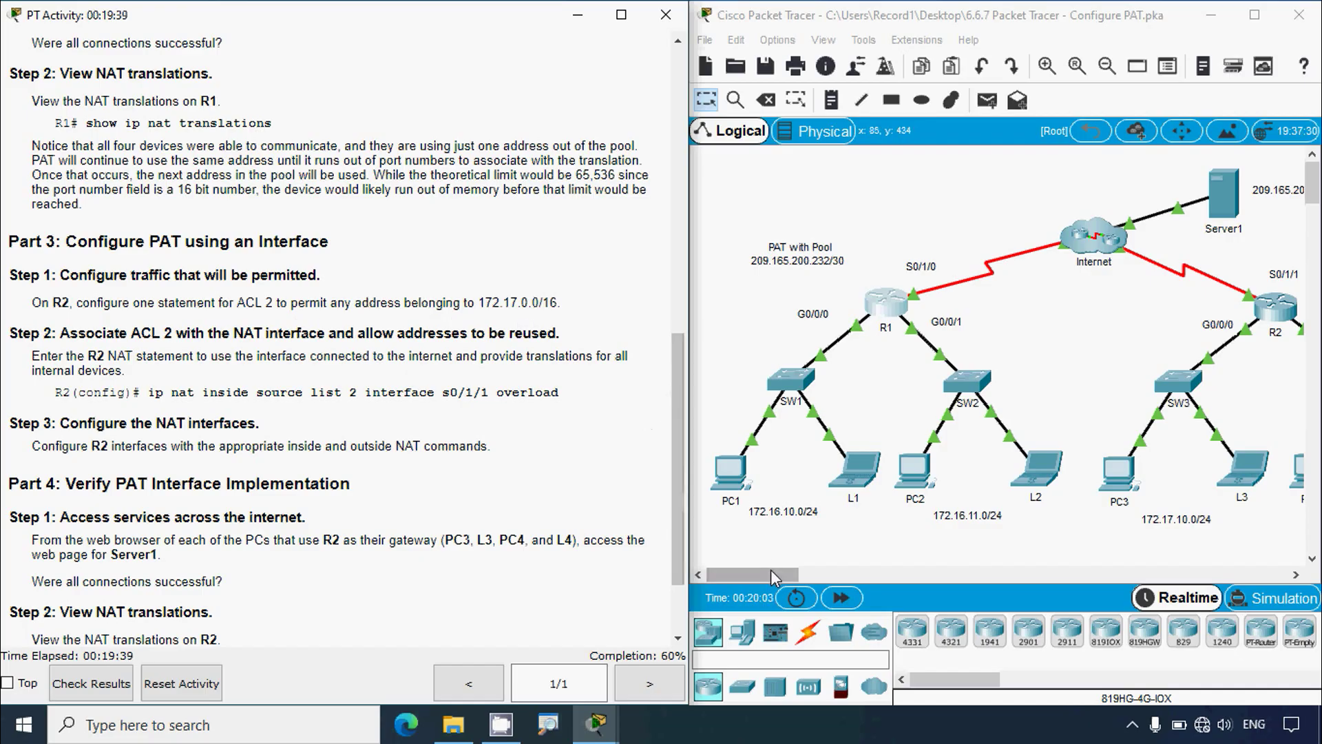
Open router R2's CLI for Part 3 and enter global configuration mode with enable and conf t.
drag(770, 572, 817, 570)
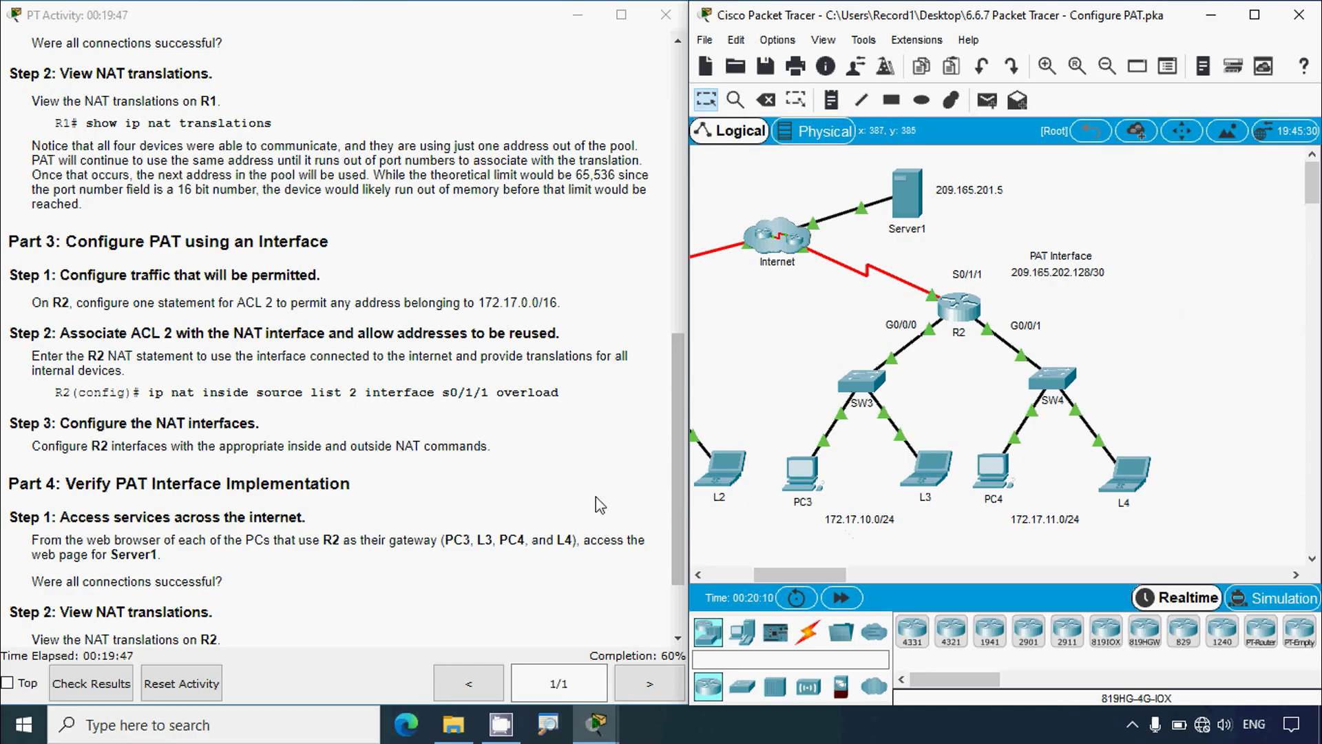
click(135, 384)
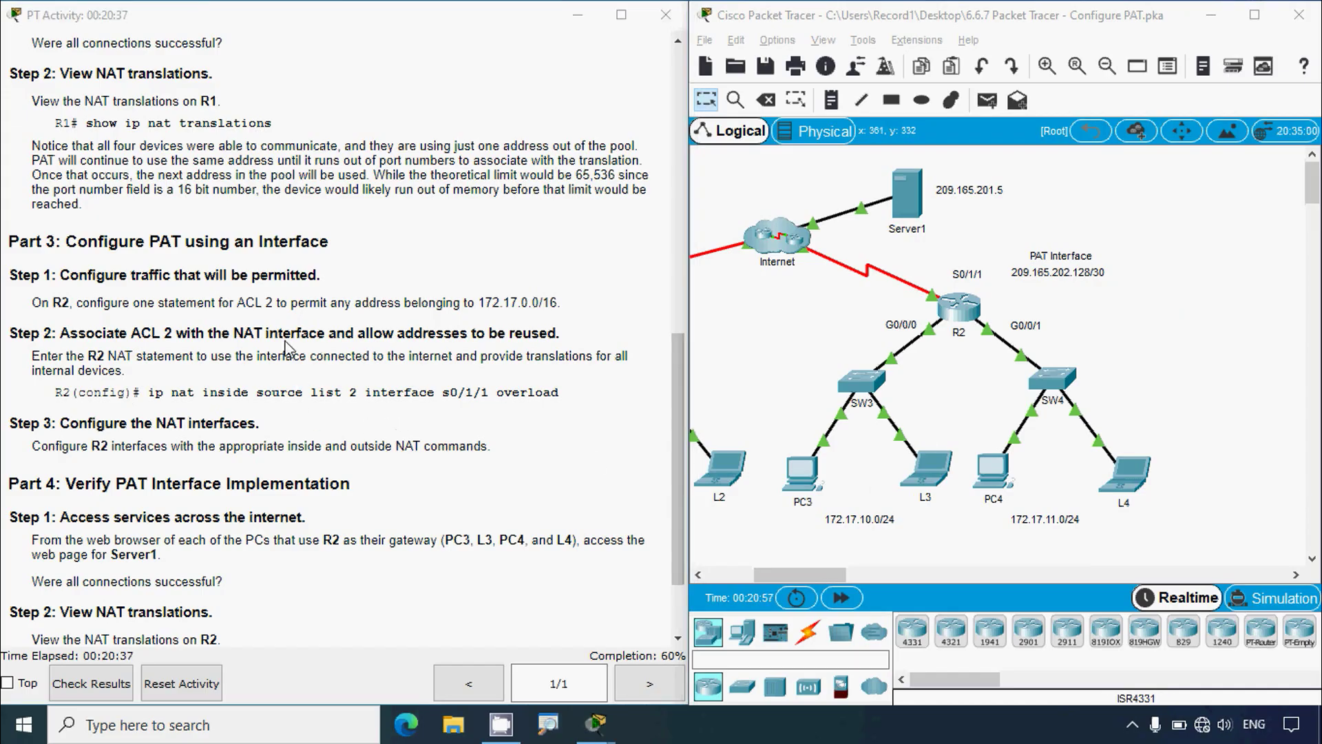
click(959, 310)
click(865, 89)
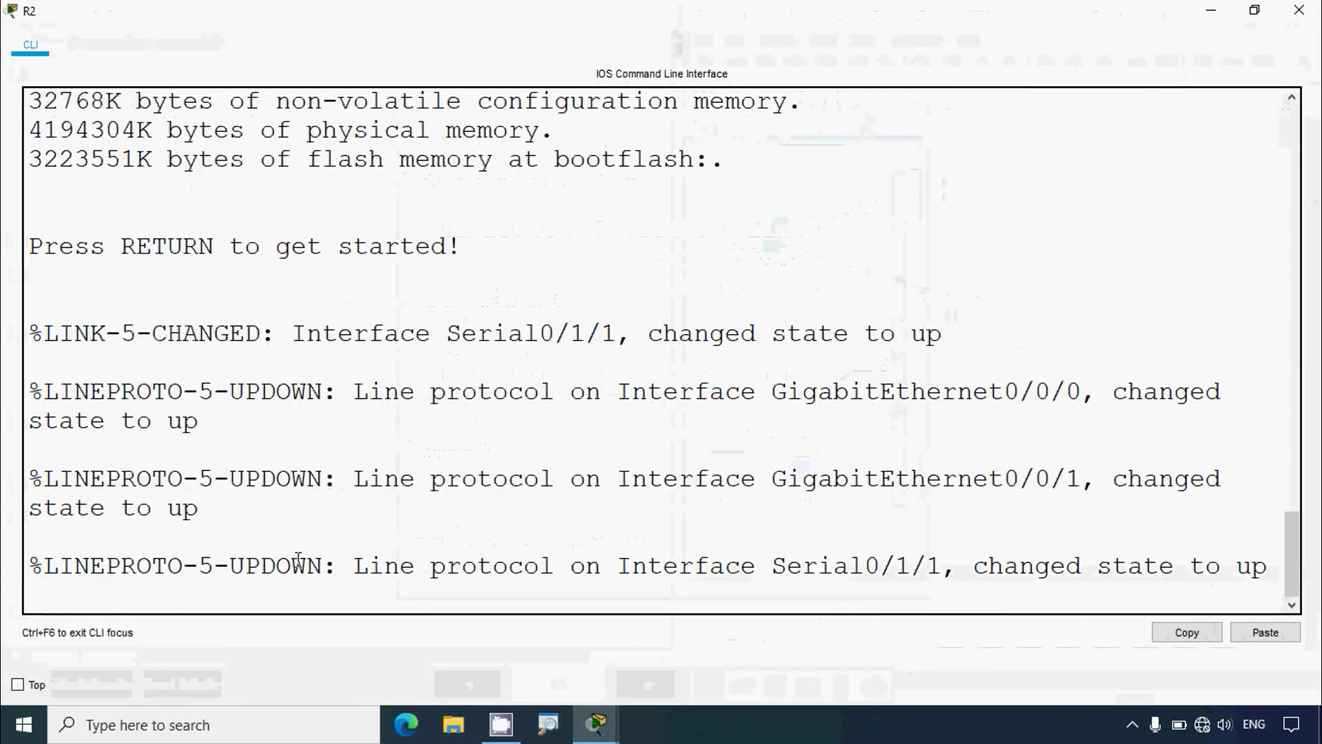
key(Return)
text(en)
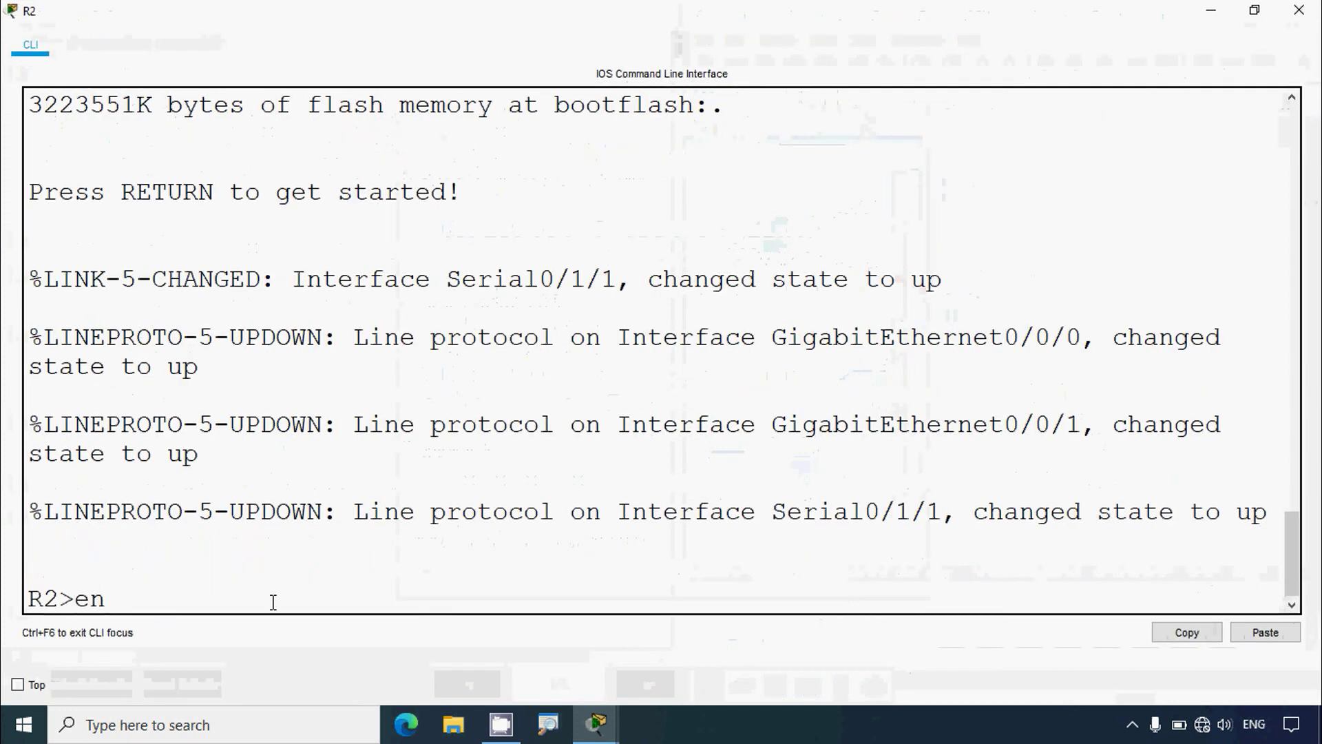
text(able)
key(Return)
text(conf t)
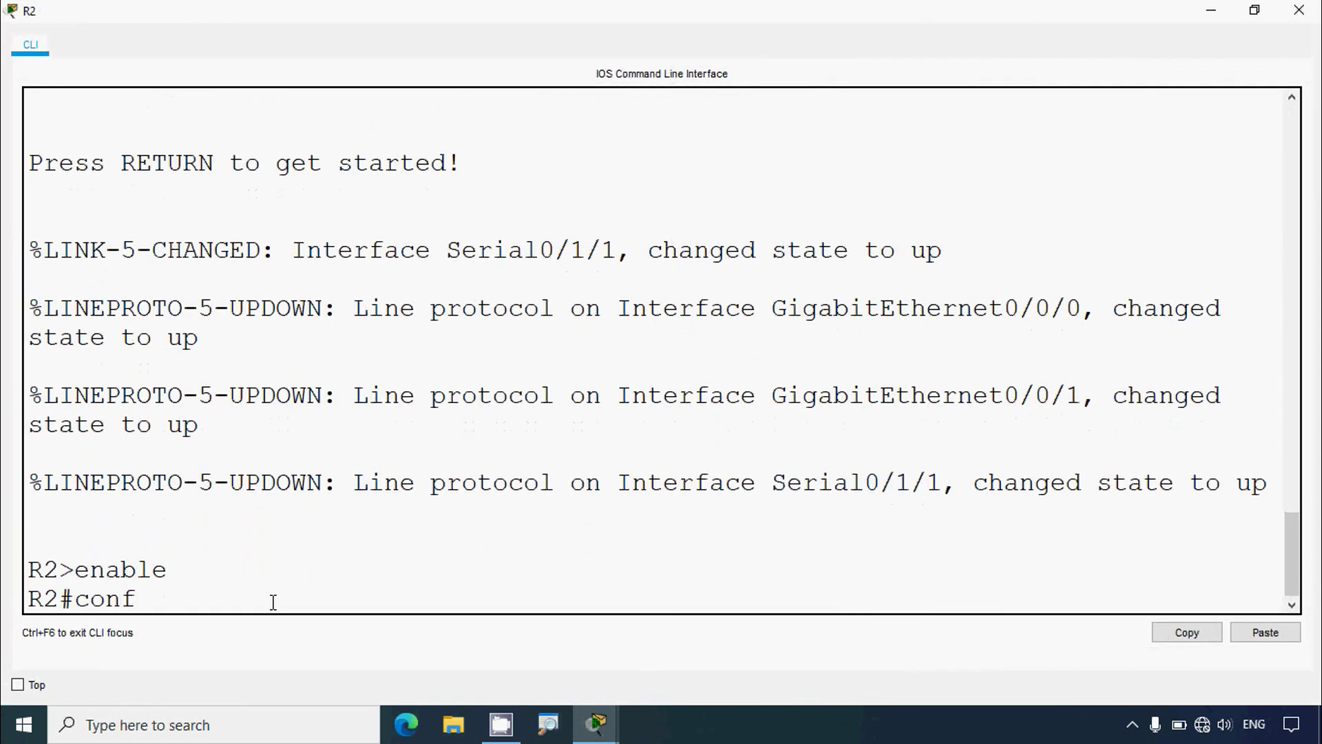
key(Return)
Configure access-list 2 on R2 to permit 172.17.0.0 with wildcard 0.0.255.255, and close R2's window.
text(access)
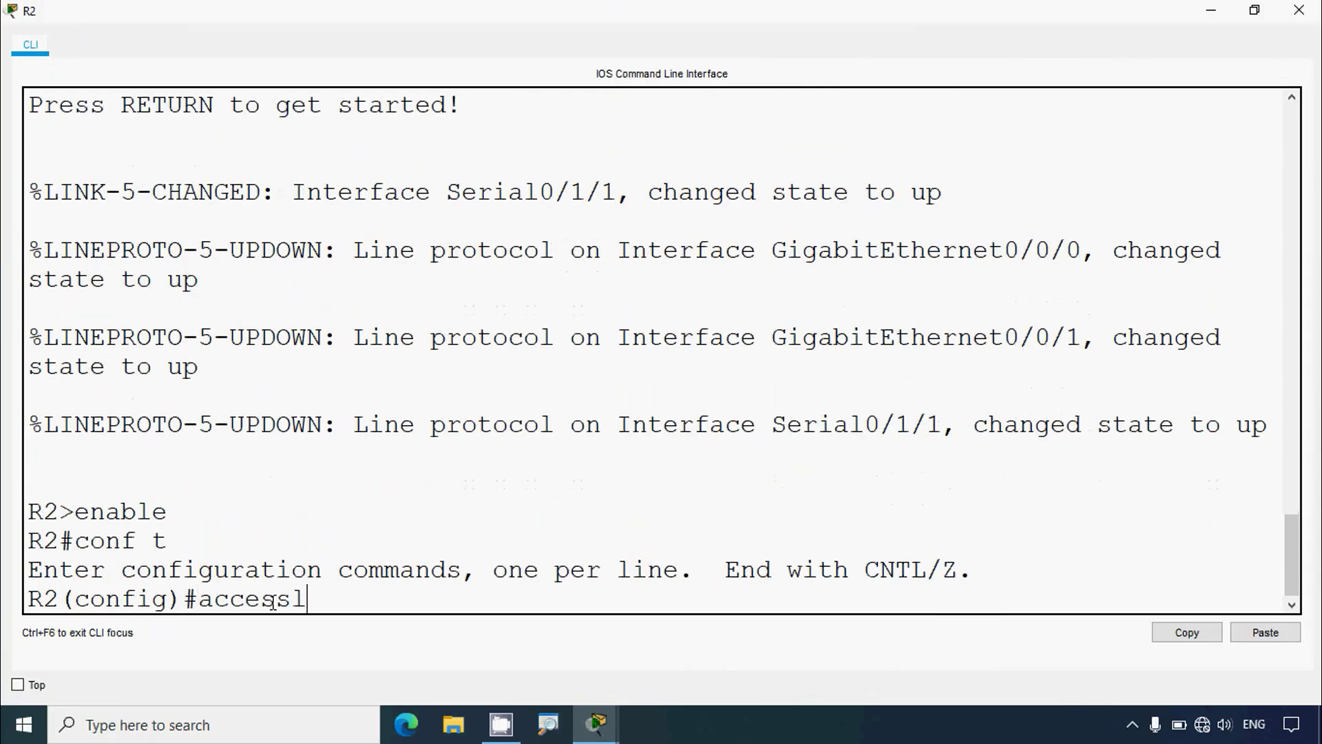
text(-list 2 perm)
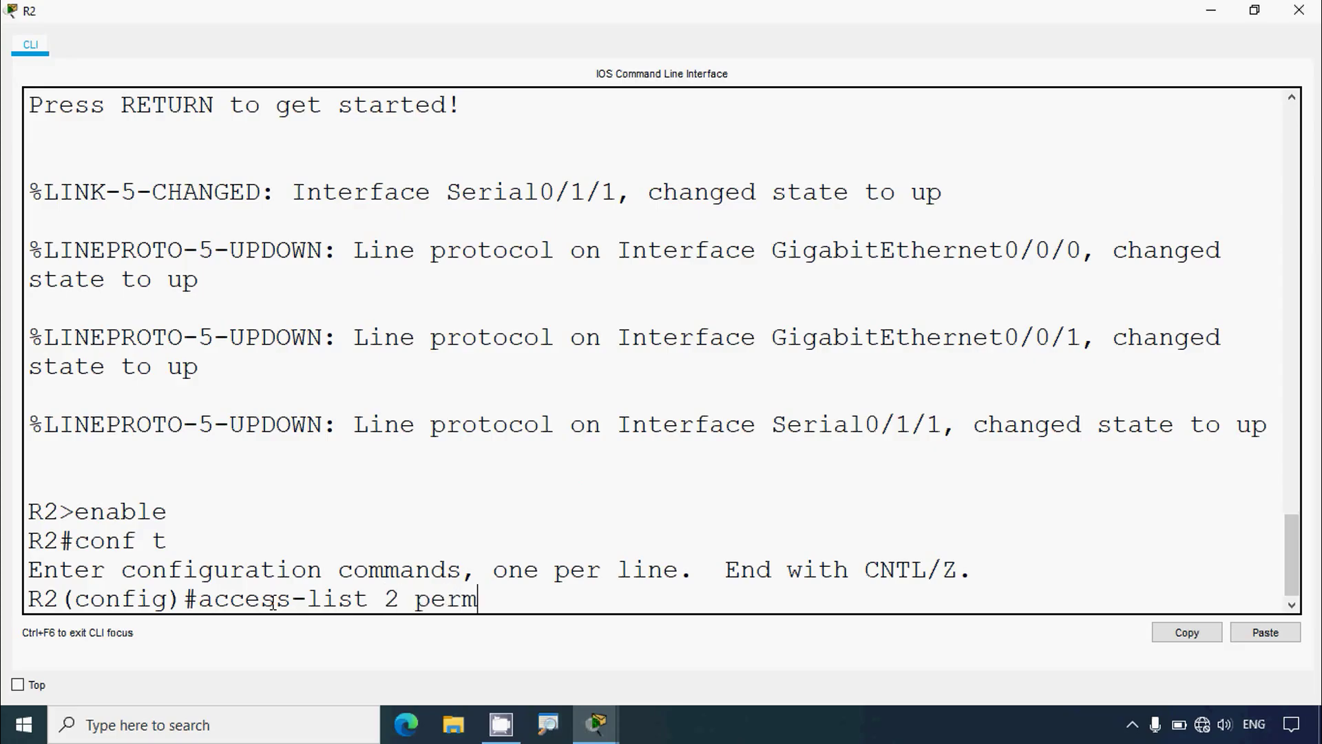
text(it 172.17.0.0)
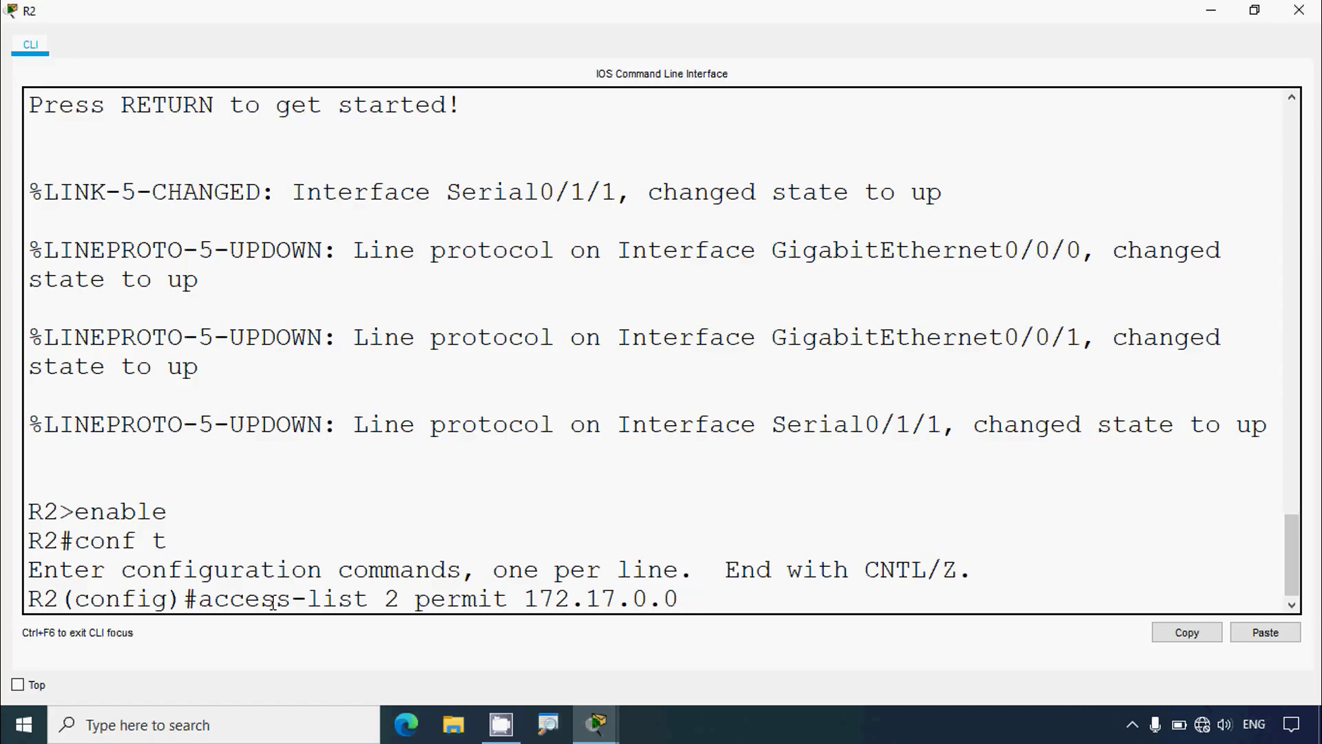
text( 0.0.255.255)
key(Return)
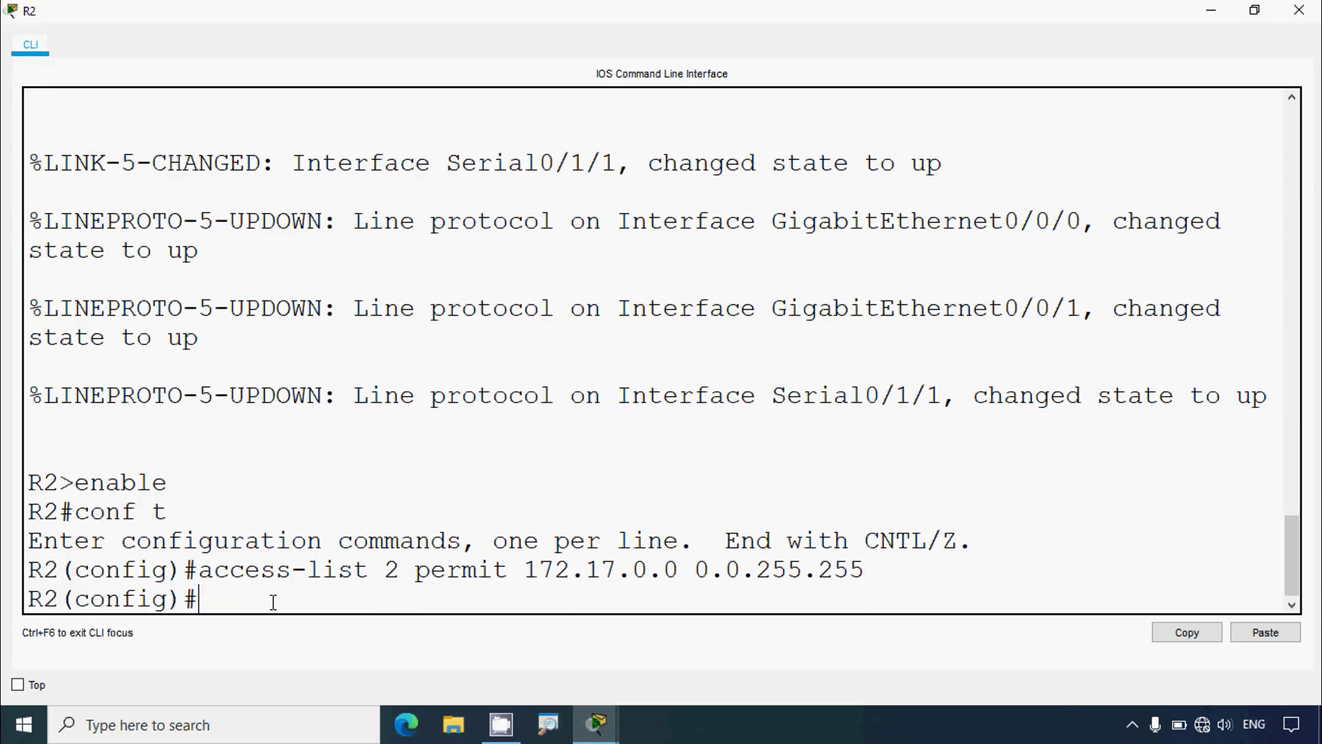
click(1299, 10)
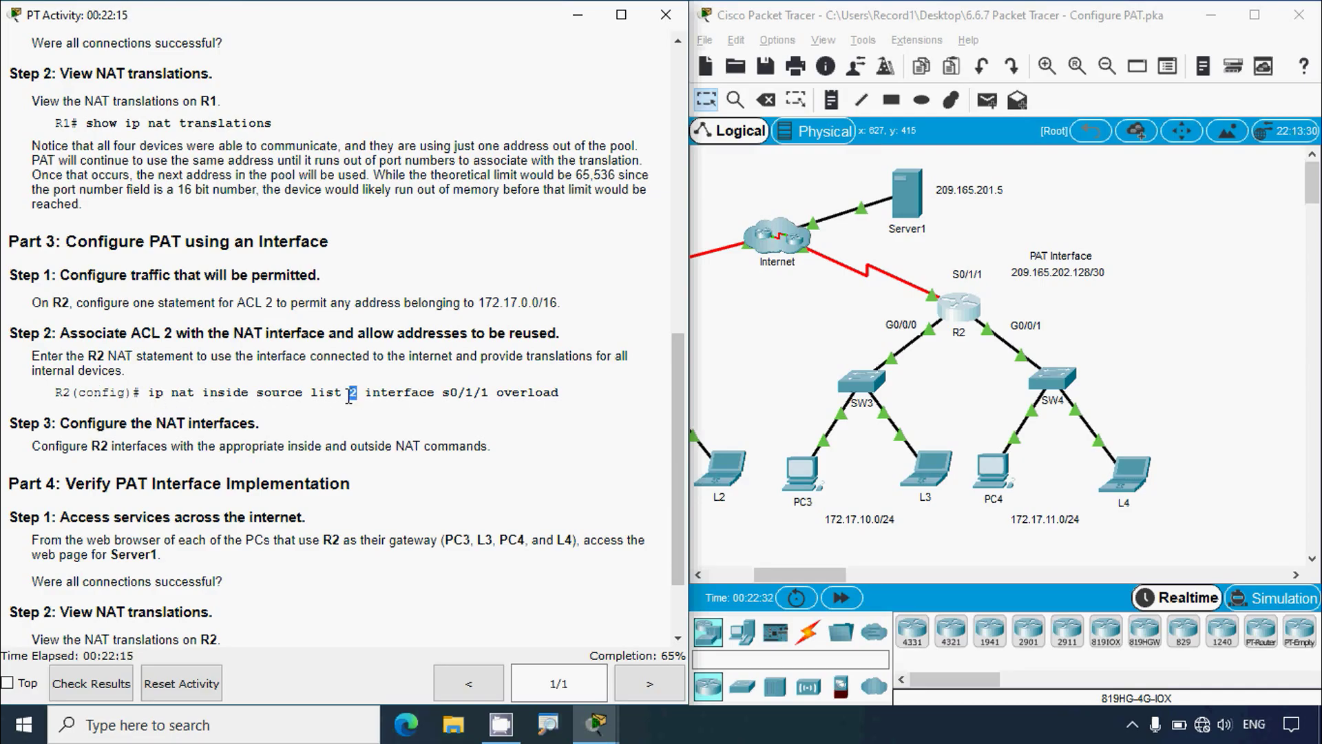
Associate ACL 2 with R2's internet-facing interface using ip nat inside source list 2 interface s0/1/1 overload, and close R2's window.
drag(349, 398, 321, 399)
click(376, 403)
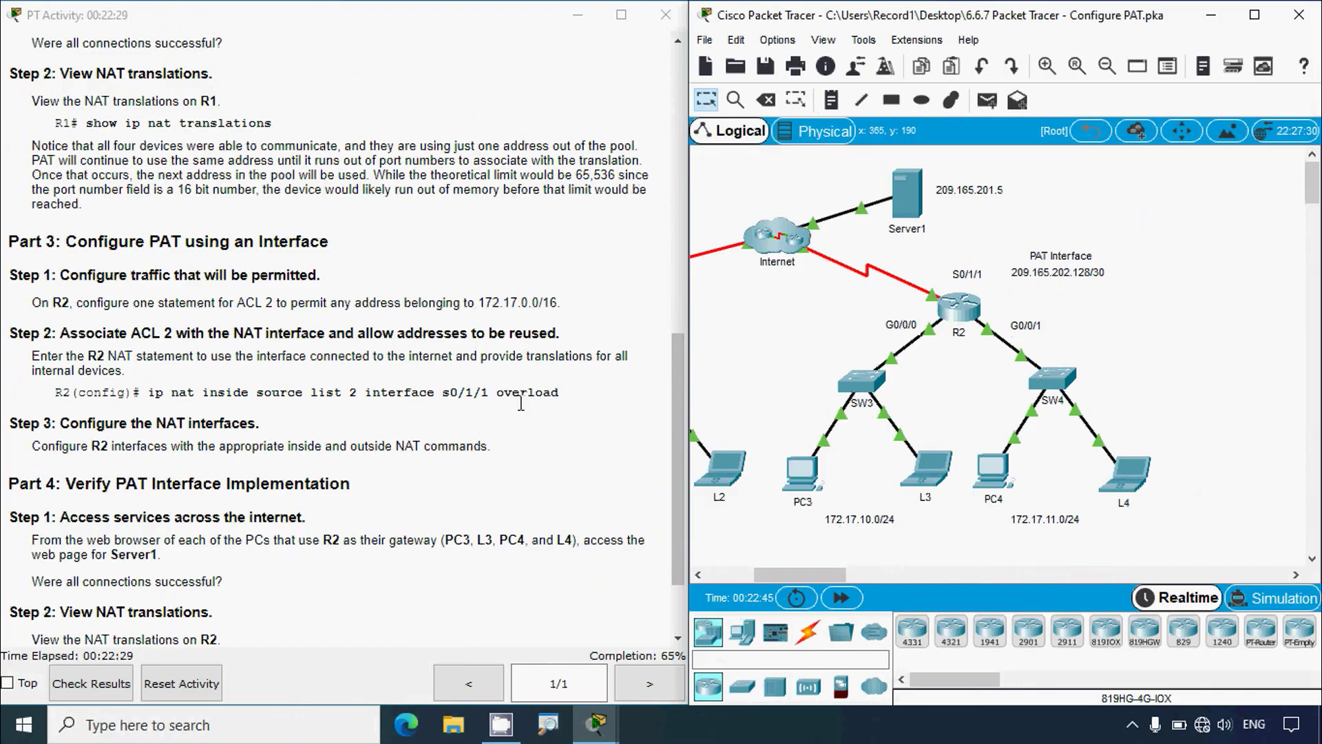
drag(497, 394, 561, 396)
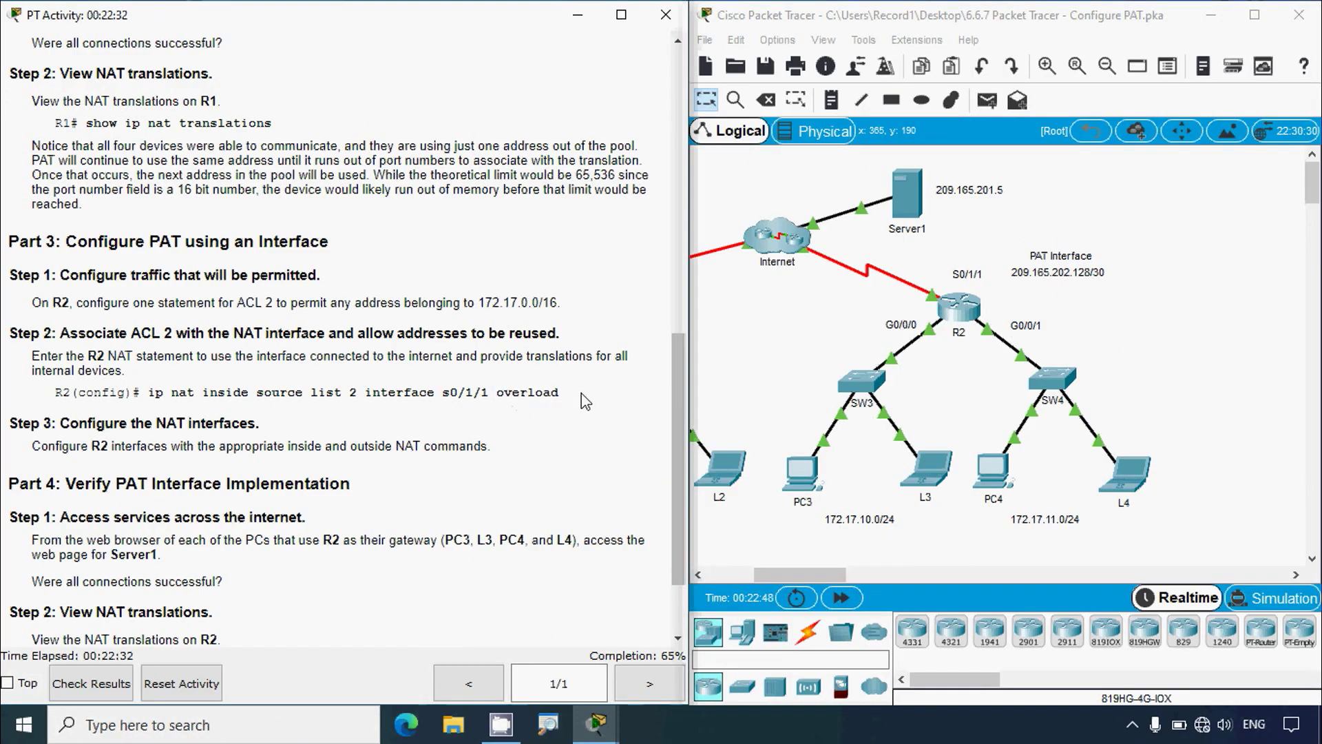
click(833, 458)
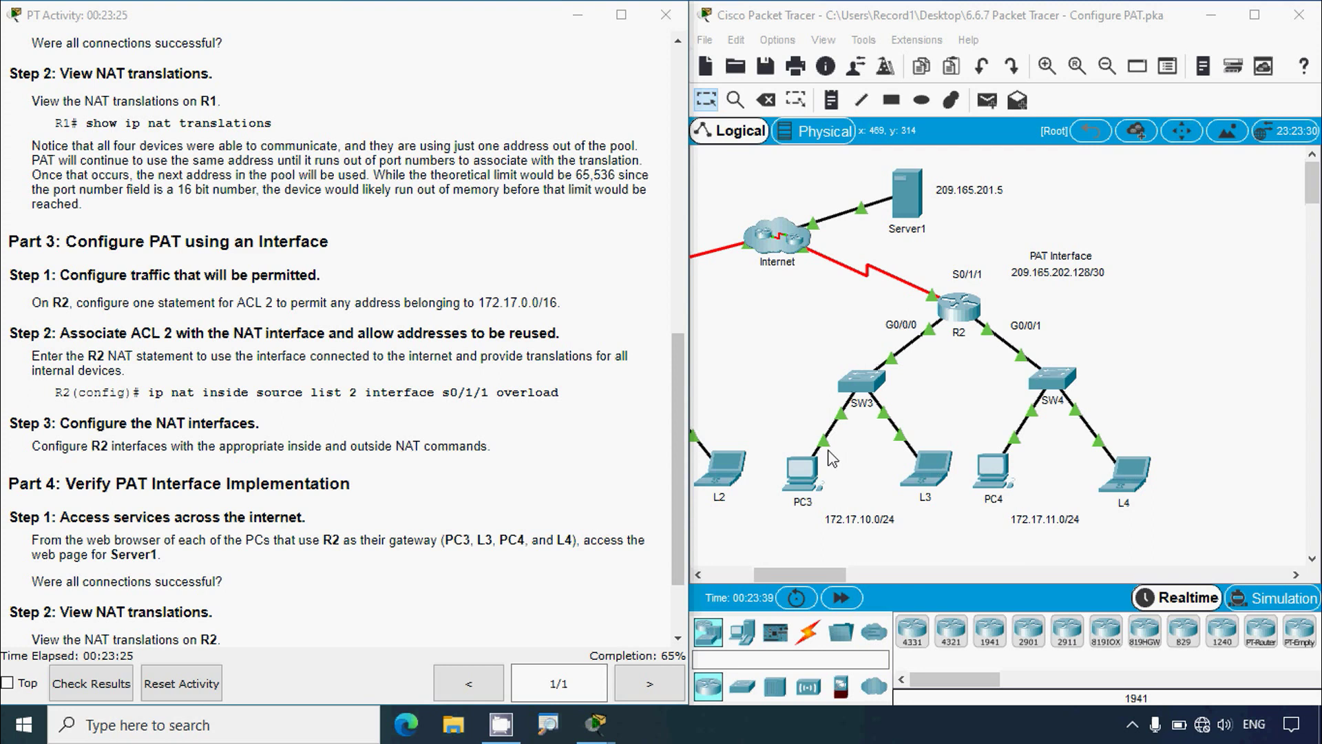
click(957, 309)
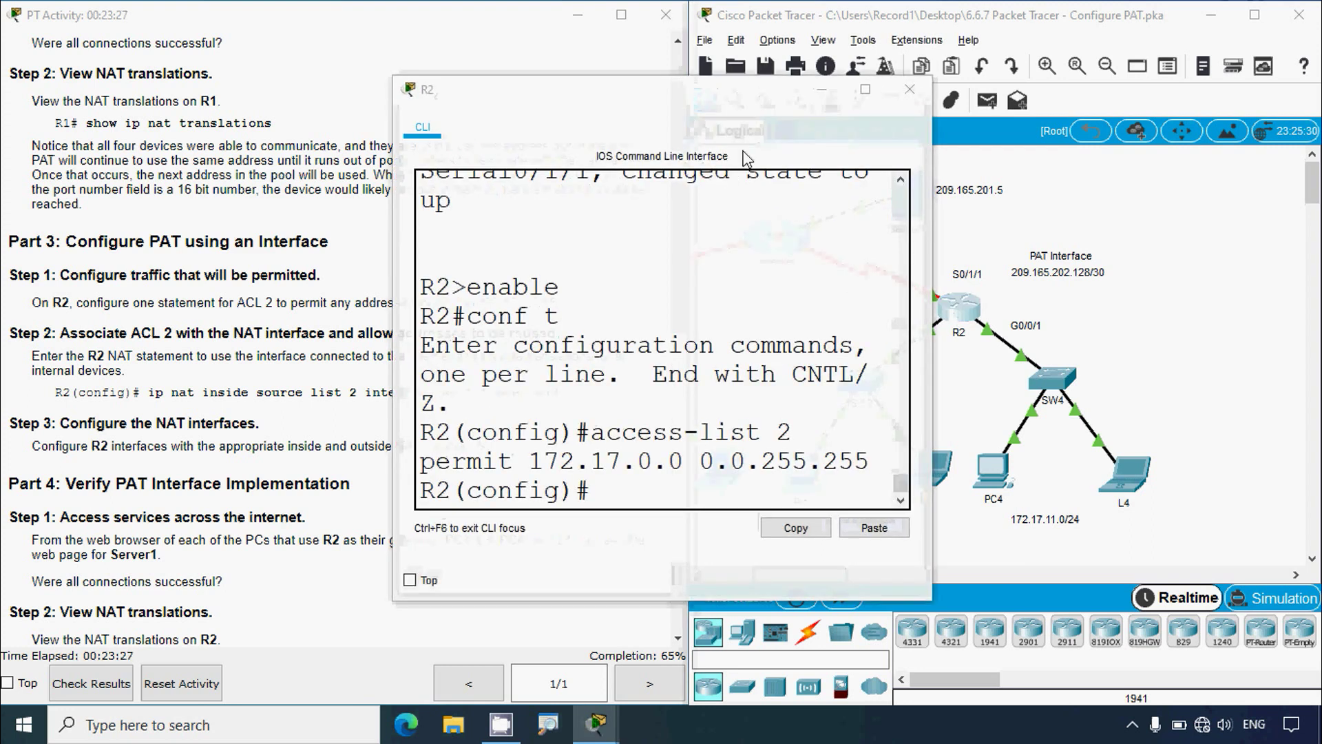
click(865, 89)
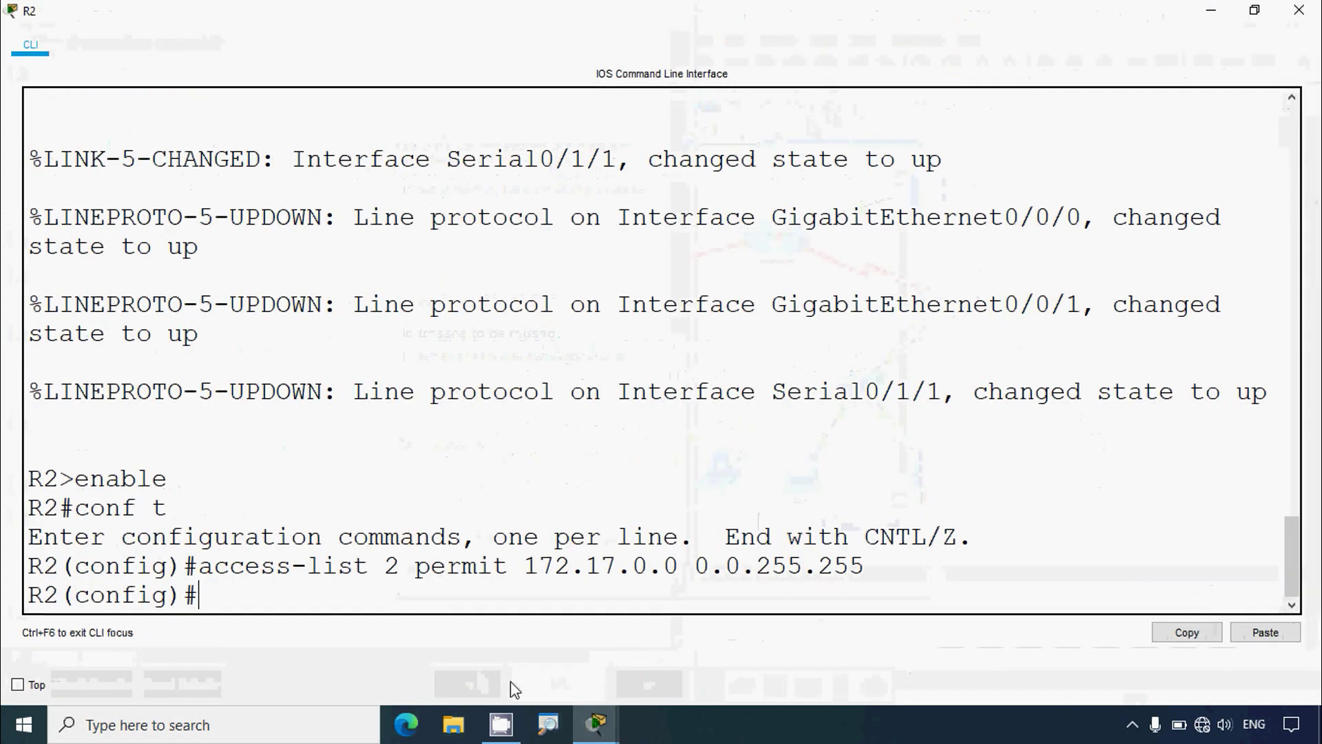
text(ip nat)
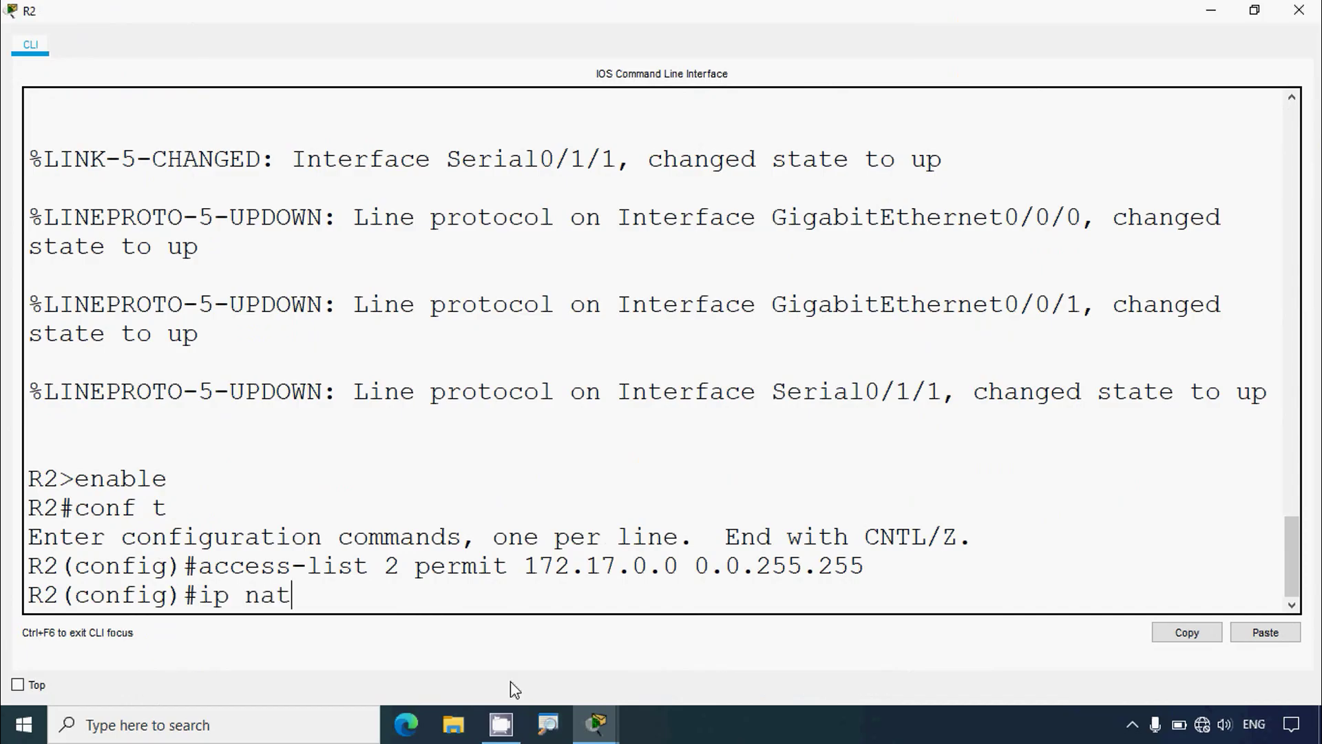
text( inside source li)
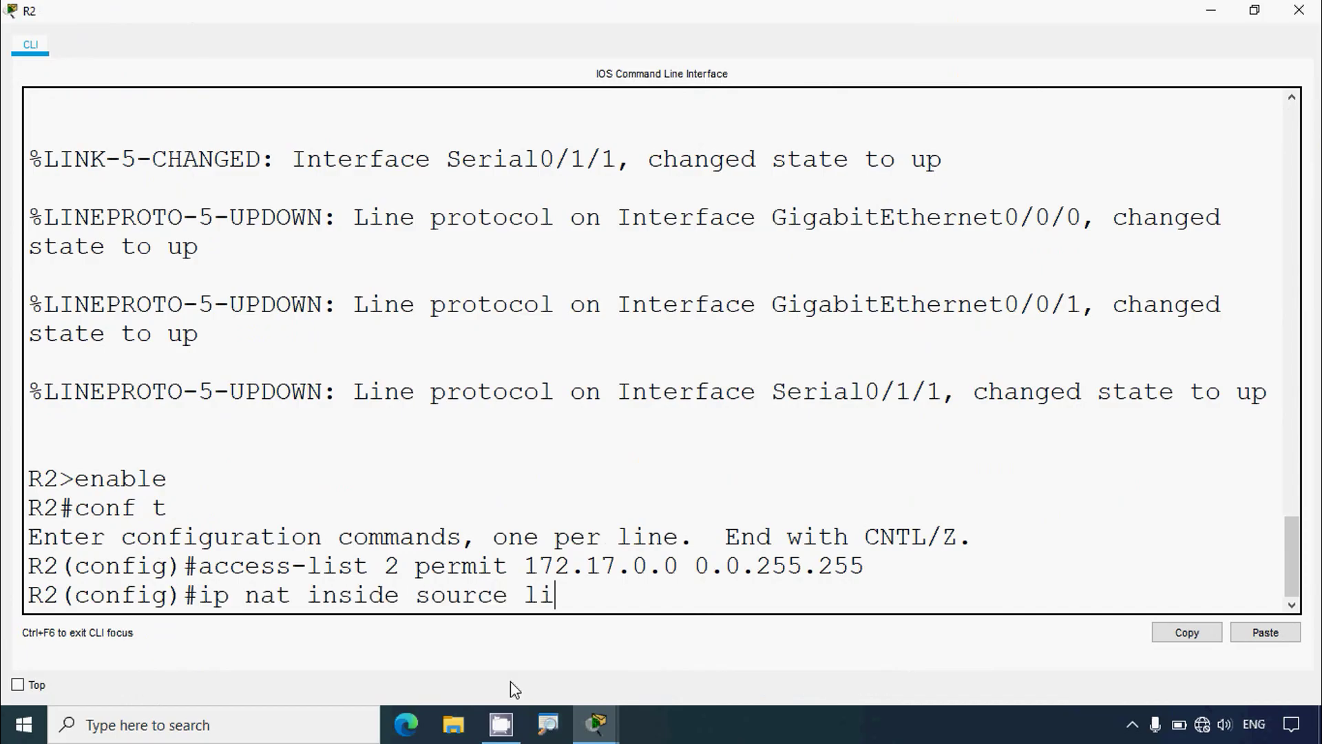
text(st 2 interface )
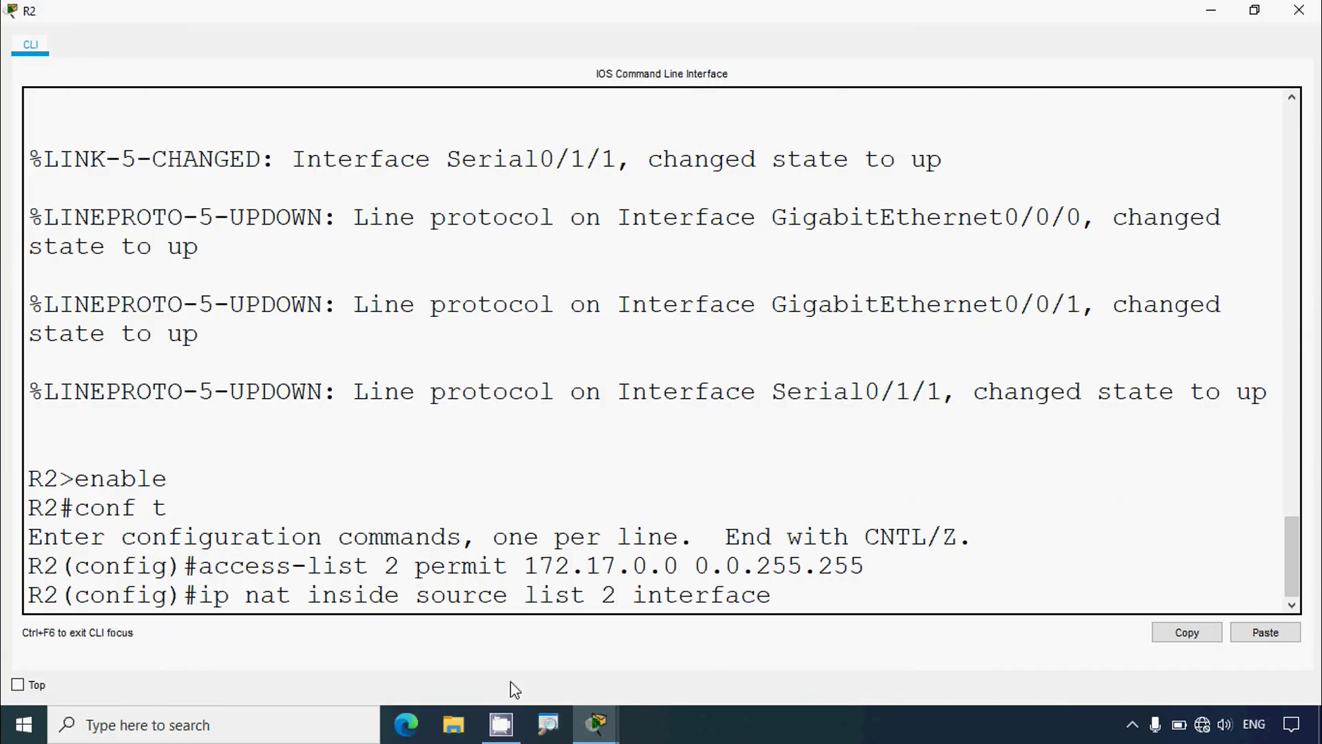
text(s0/1/1 overload)
key(Return)
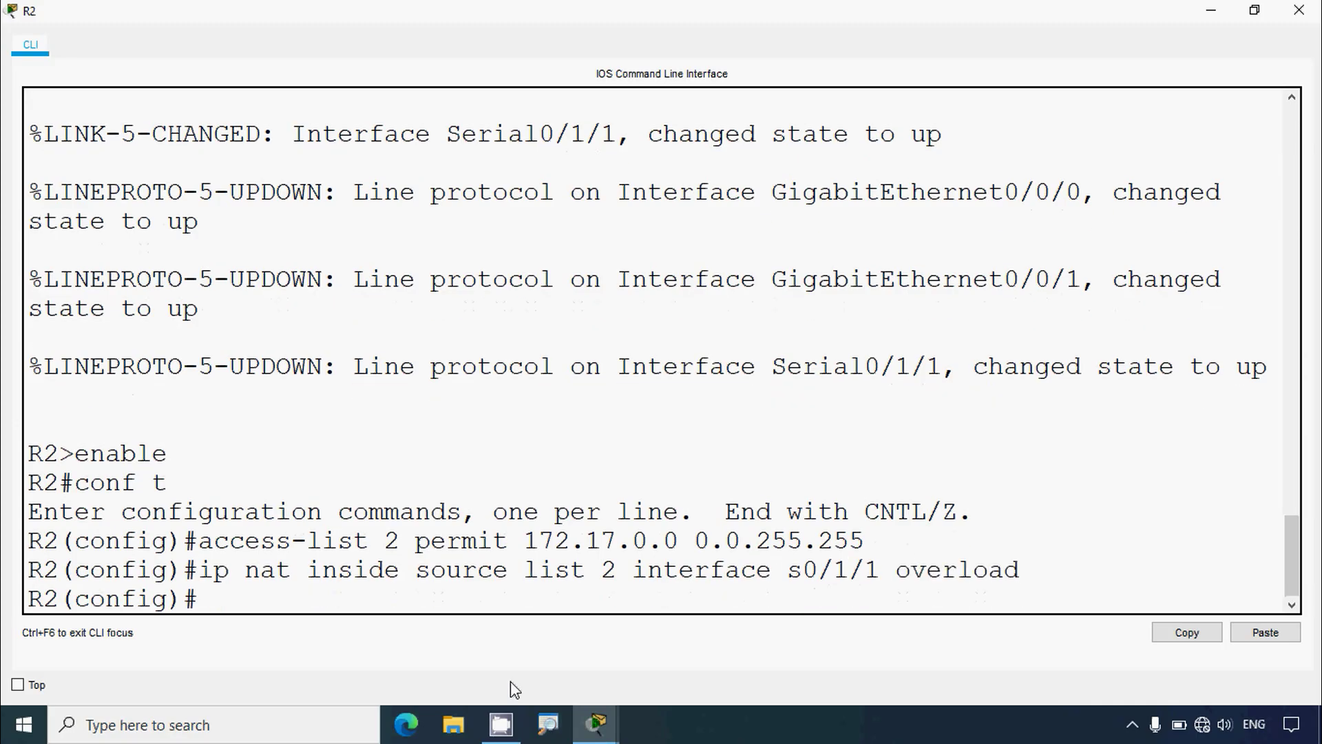
click(1299, 9)
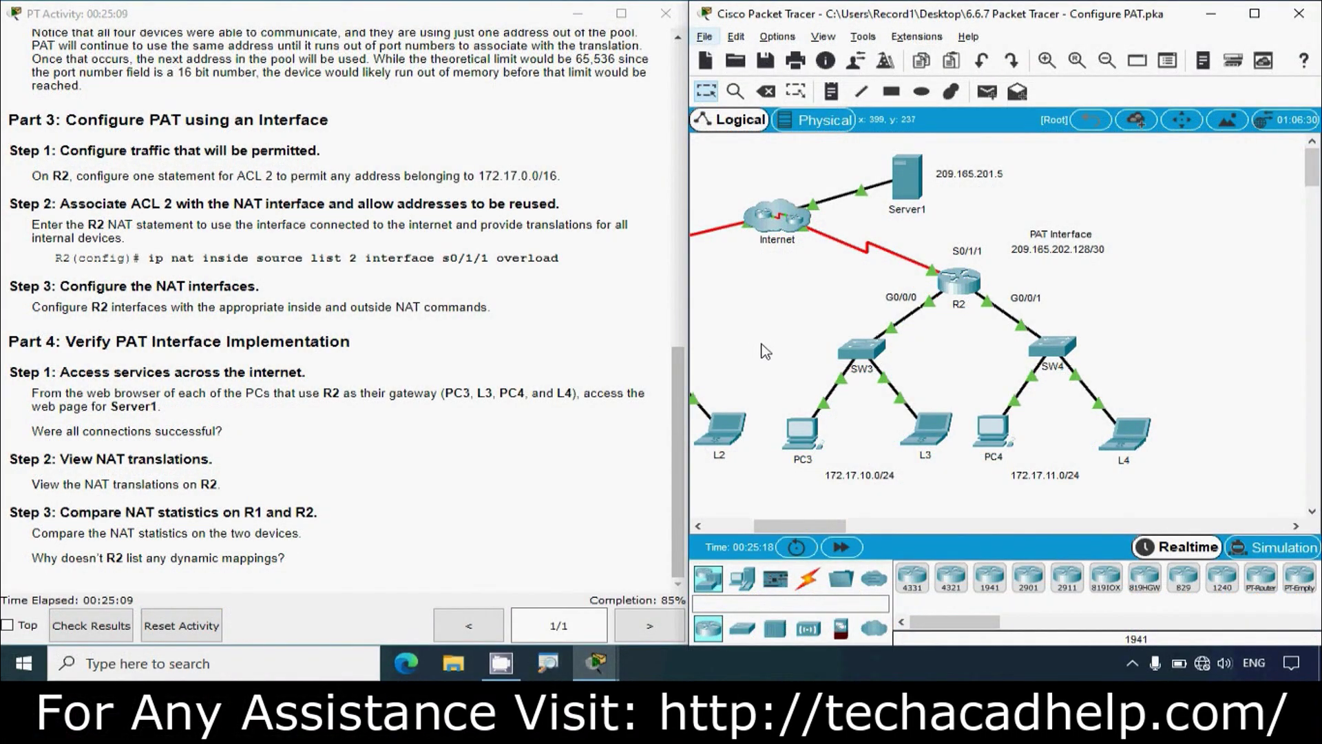
Reopen R2's CLI and set interface s0/1/1 as the NAT outside interface with ip nat outside.
click(960, 281)
click(865, 82)
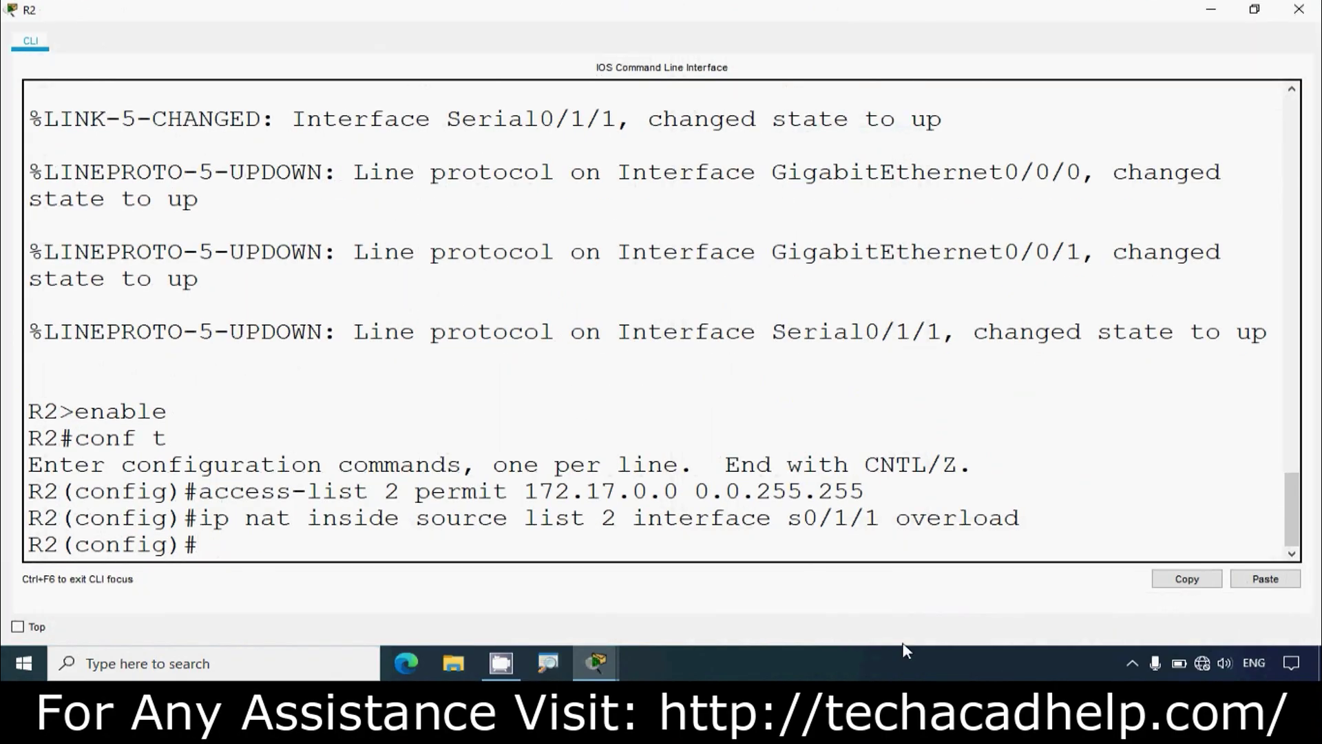
text(terface s0/1/1)
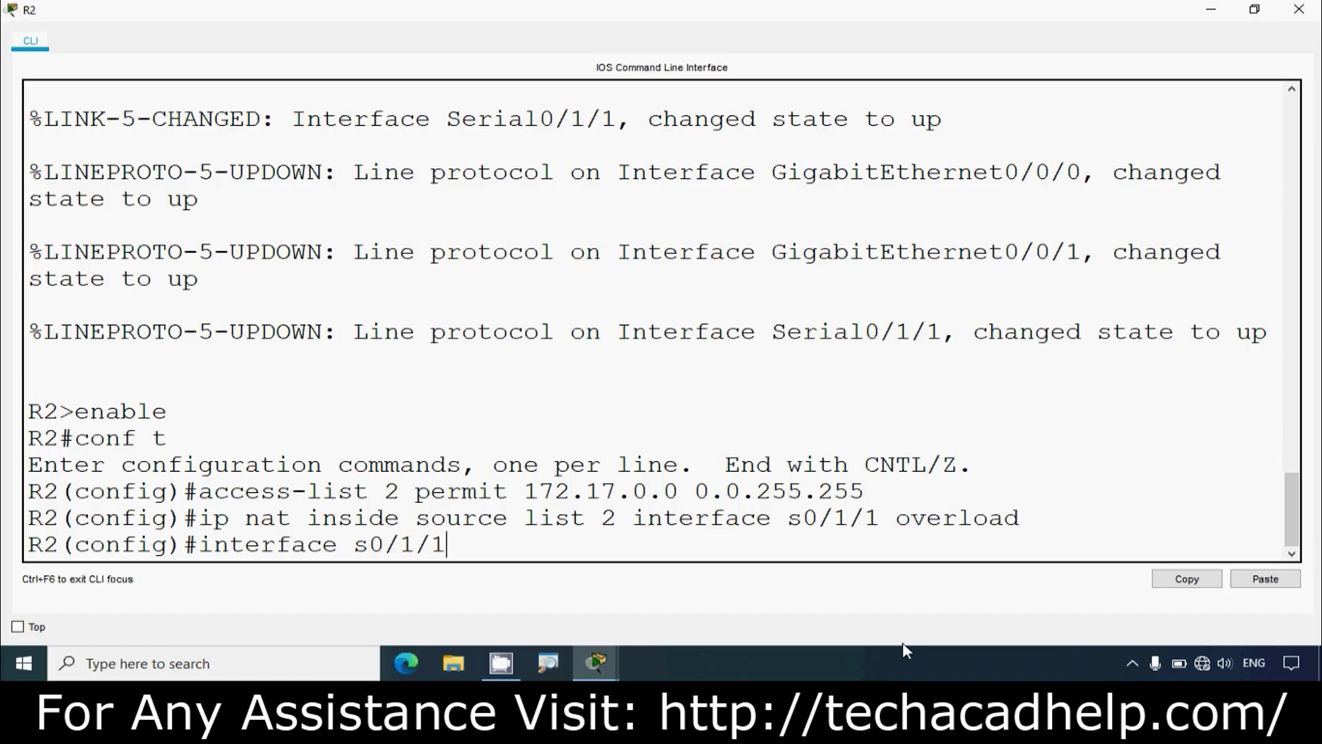
key(Return)
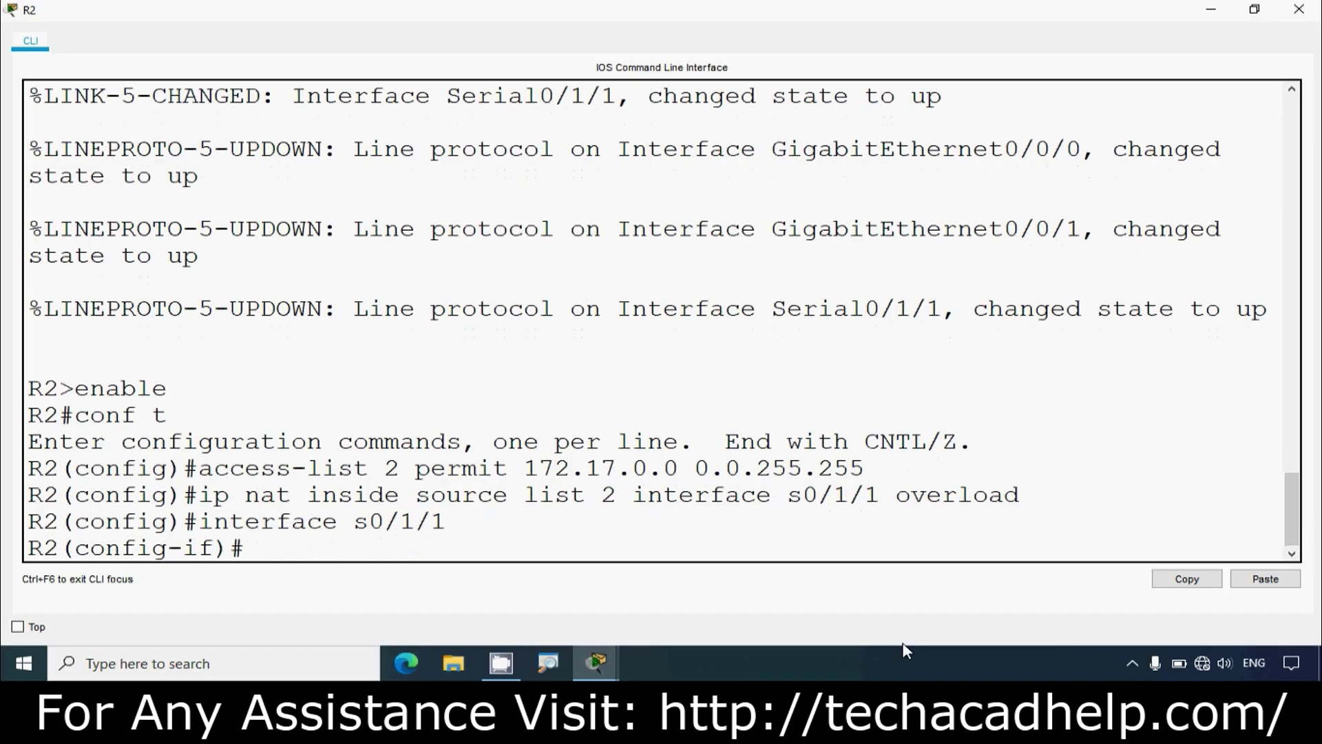
text(ip nat outside)
key(Return)
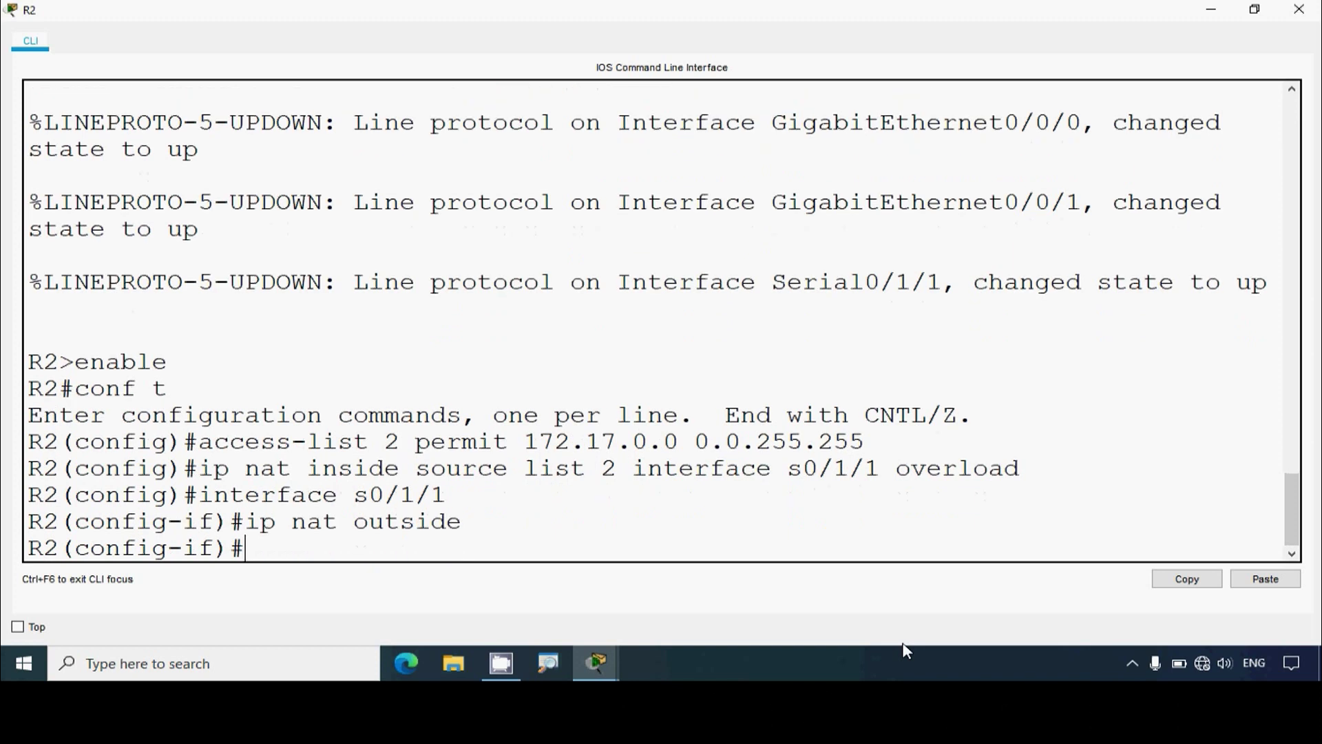
Set R2's interface g0/0/0 as a NAT inside interface with ip nat inside.
text(interface )
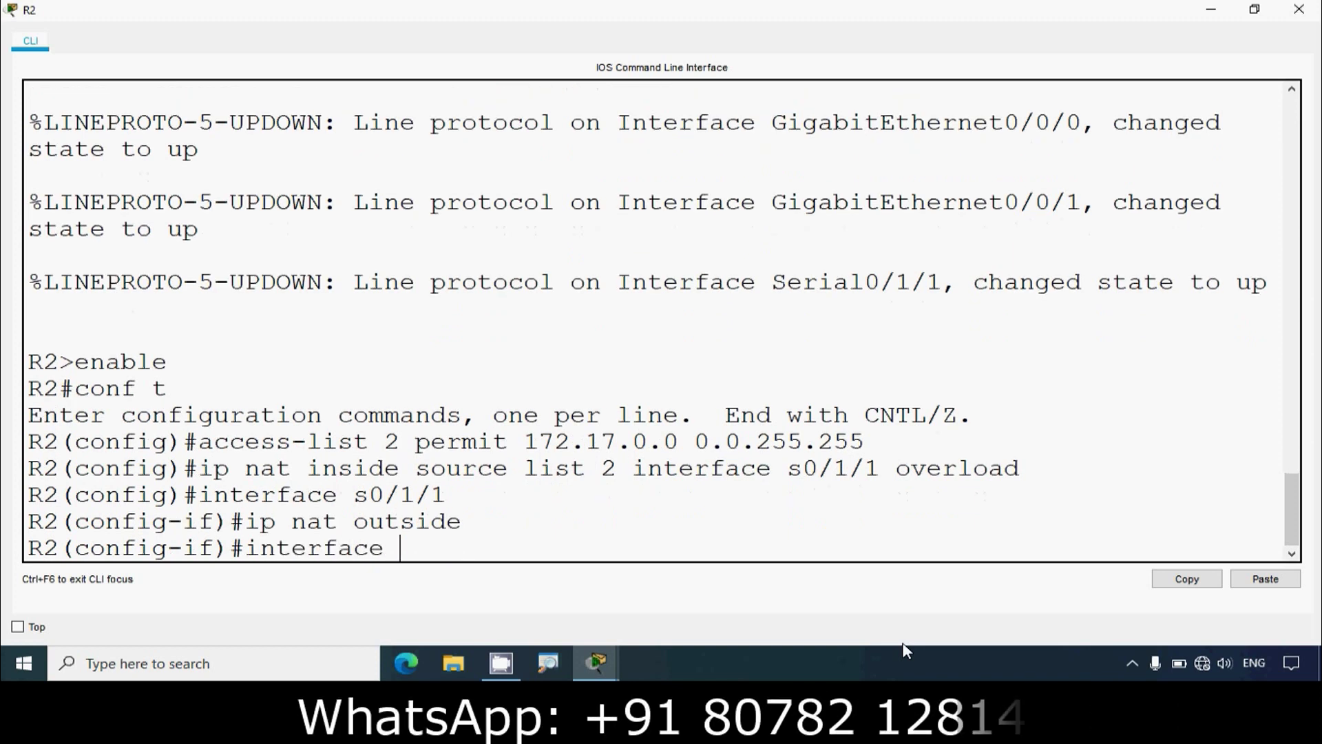
text(g)
text(0/0/0)
key(Return)
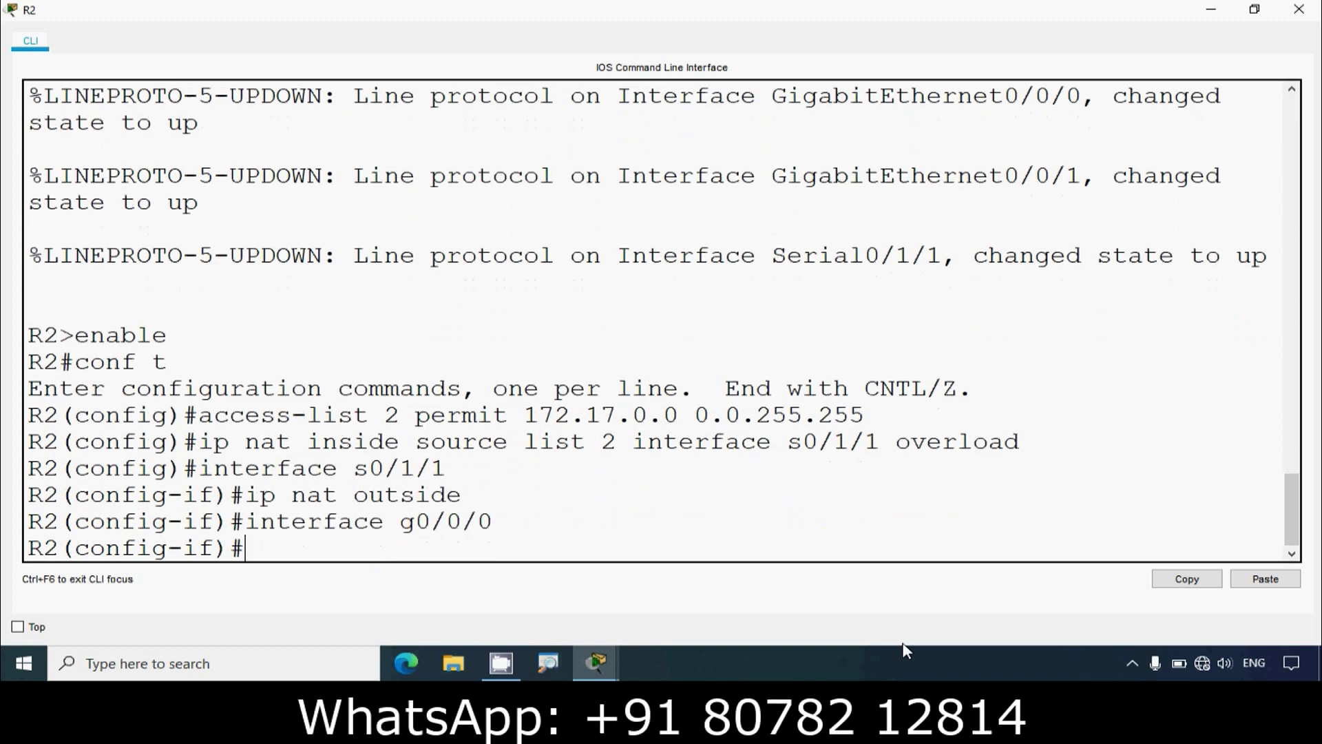
text(ip nat inside)
key(Return)
Set R2's interface g0/0/1 as a NAT inside interface with ip nat inside.
text(int)
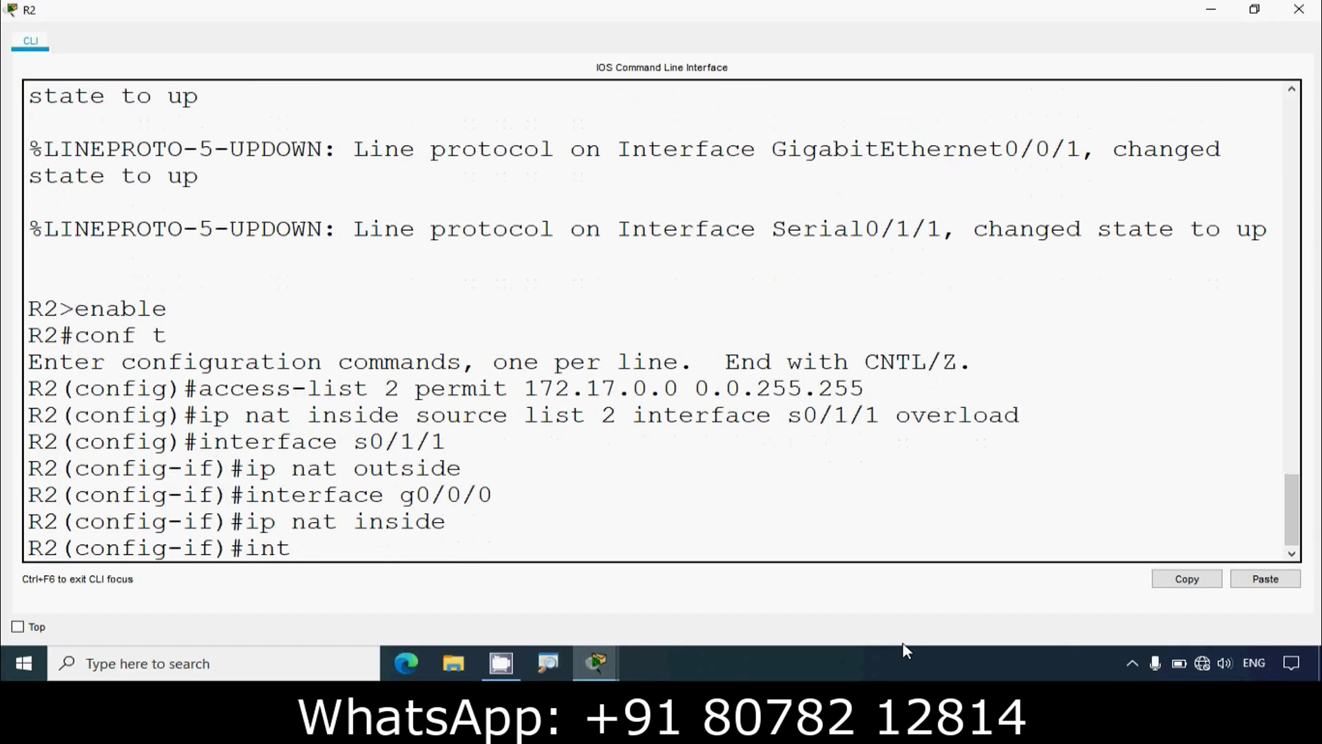
text(erface g0)
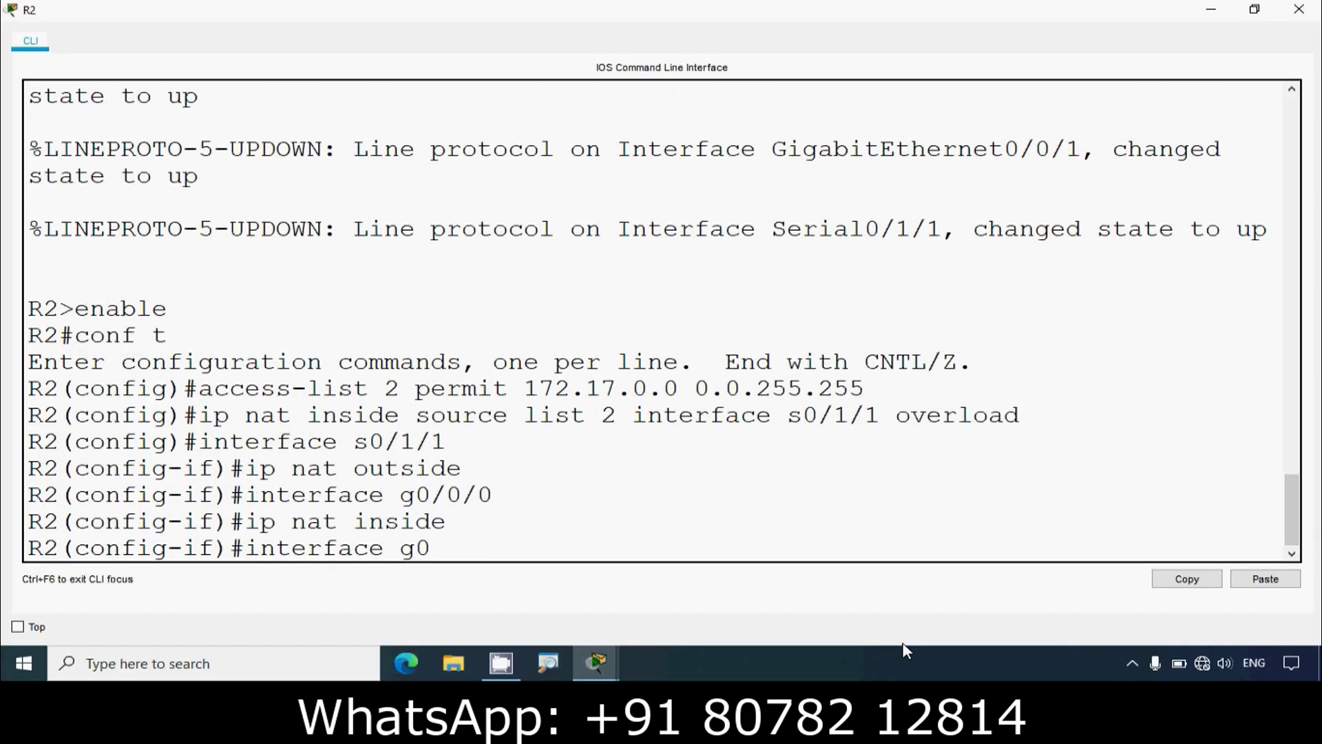
text(/0/1)
key(Return)
text(ip)
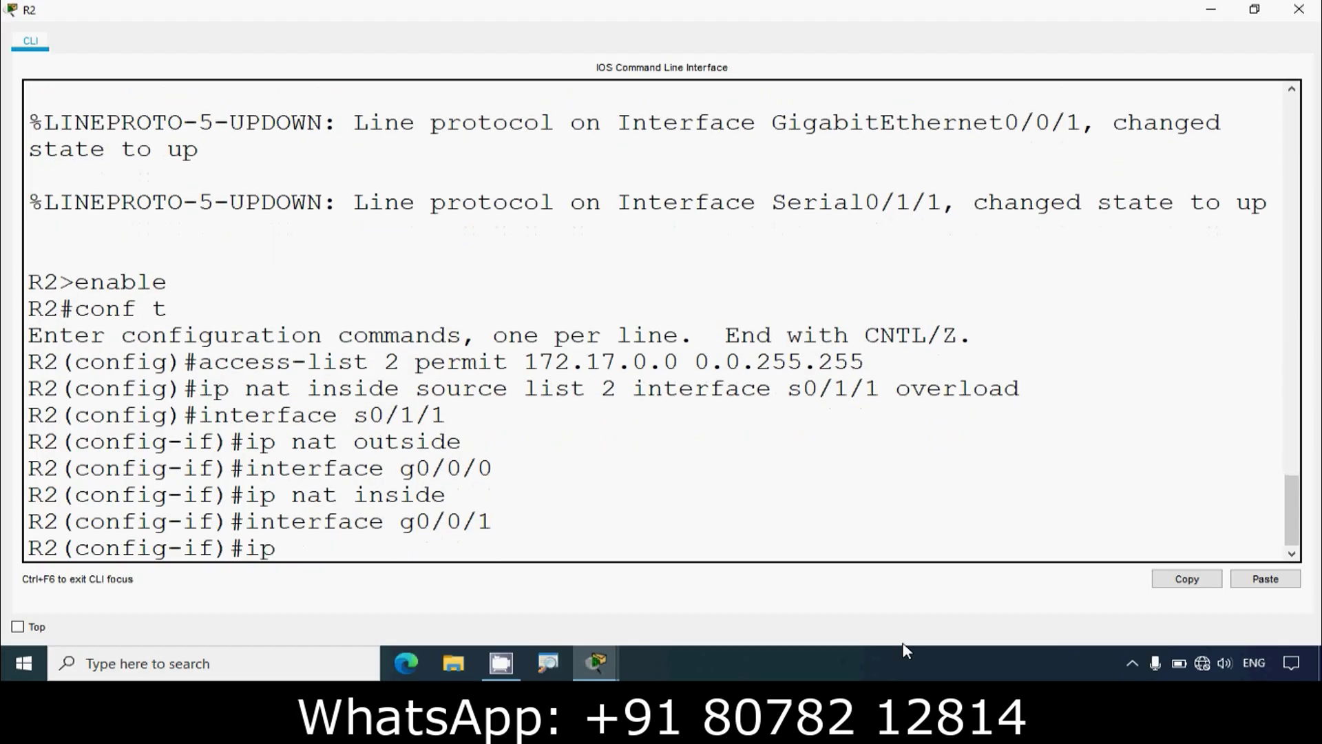
text( nat inside)
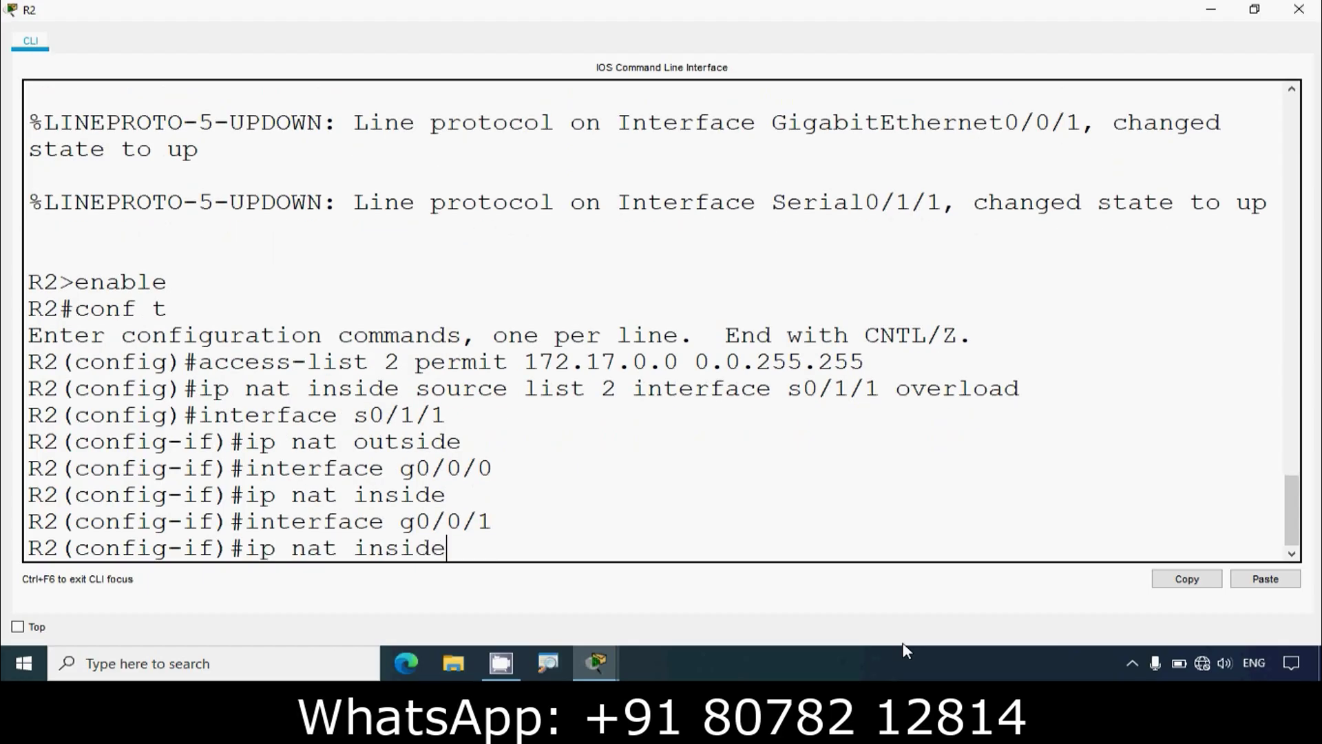
key(Return)
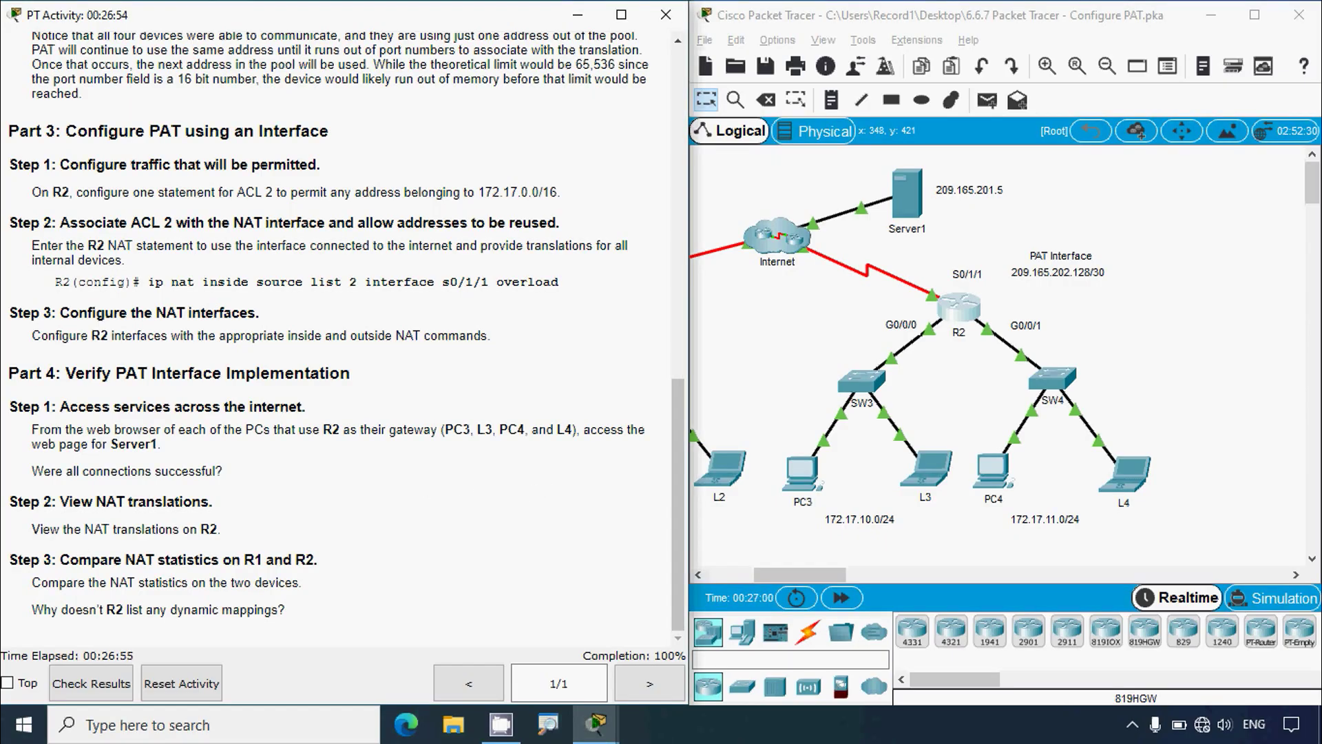
Copy Server1's IPv4 address from its IP configuration and close the Server1 window.
click(909, 206)
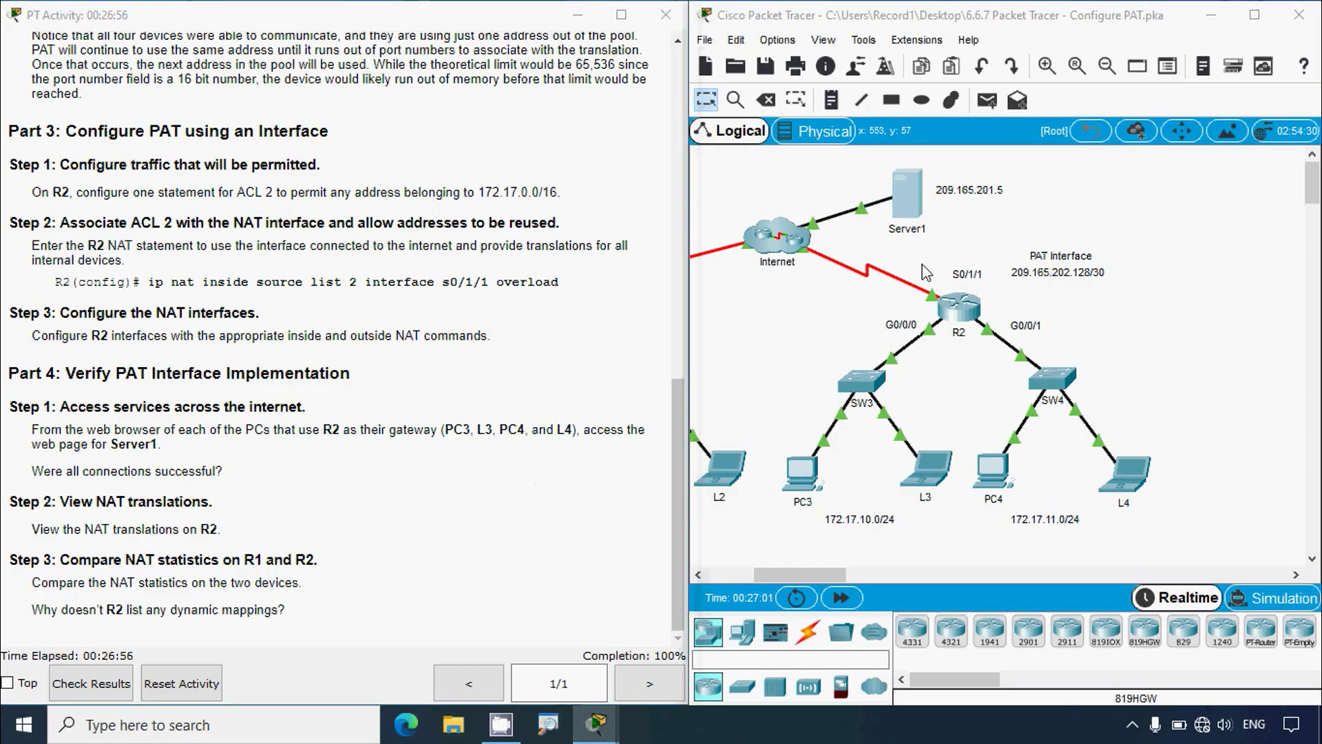
click(456, 220)
drag(626, 240, 503, 247)
key(ctrl+c)
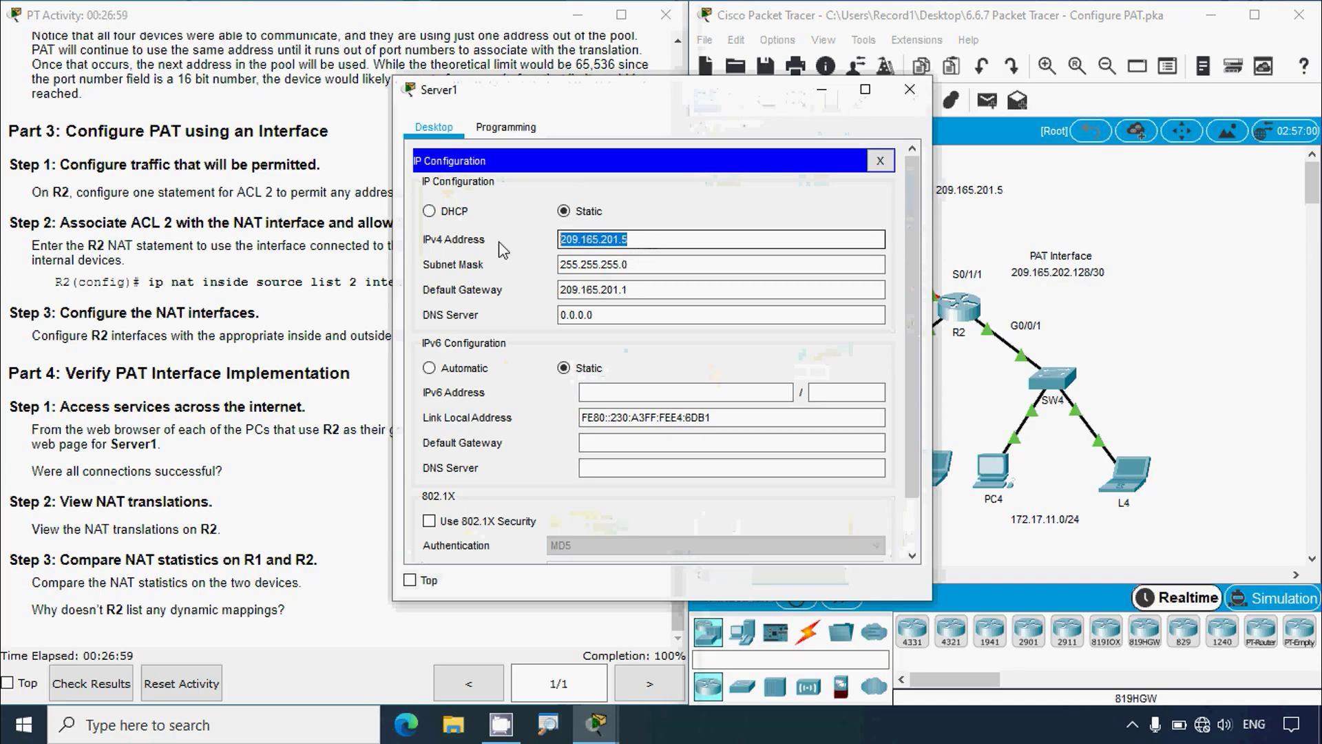
click(909, 89)
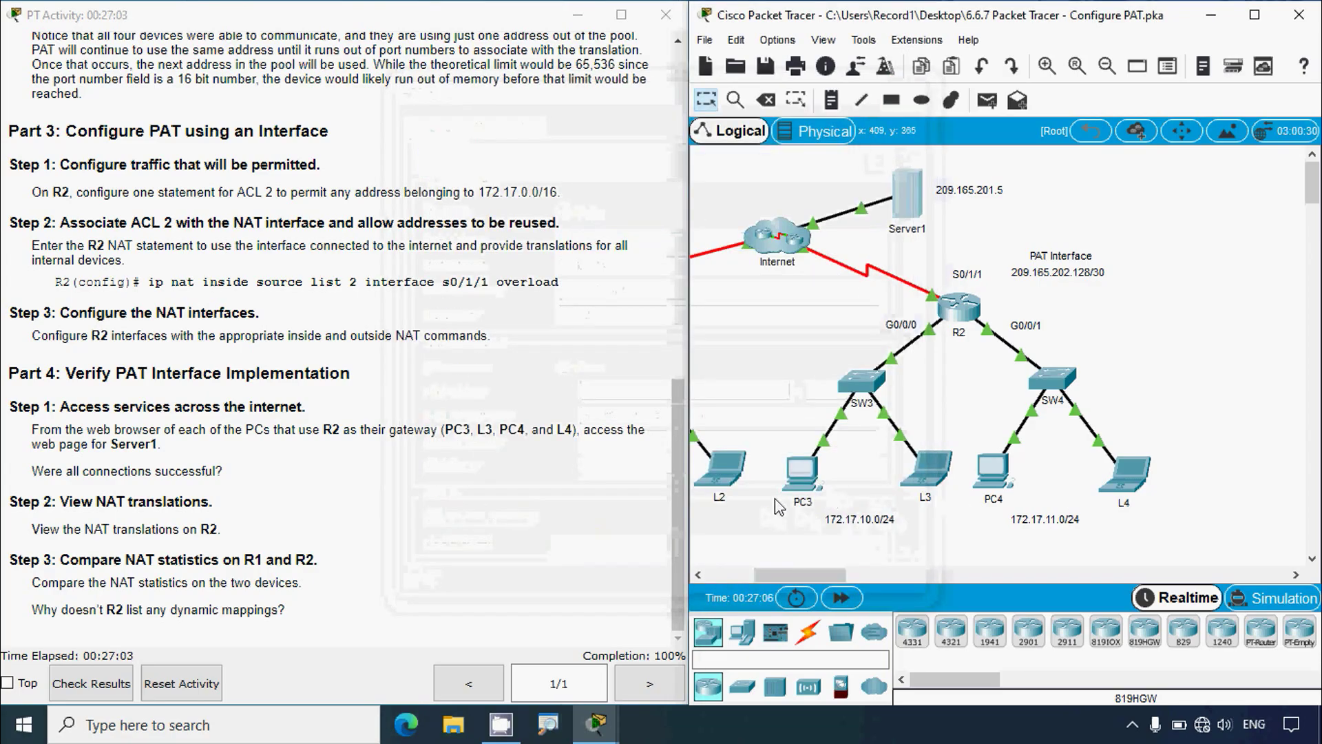
Load Server1's web page at 209.165.201.5 in PC3's web browser, and close PC3's window.
click(811, 486)
click(861, 85)
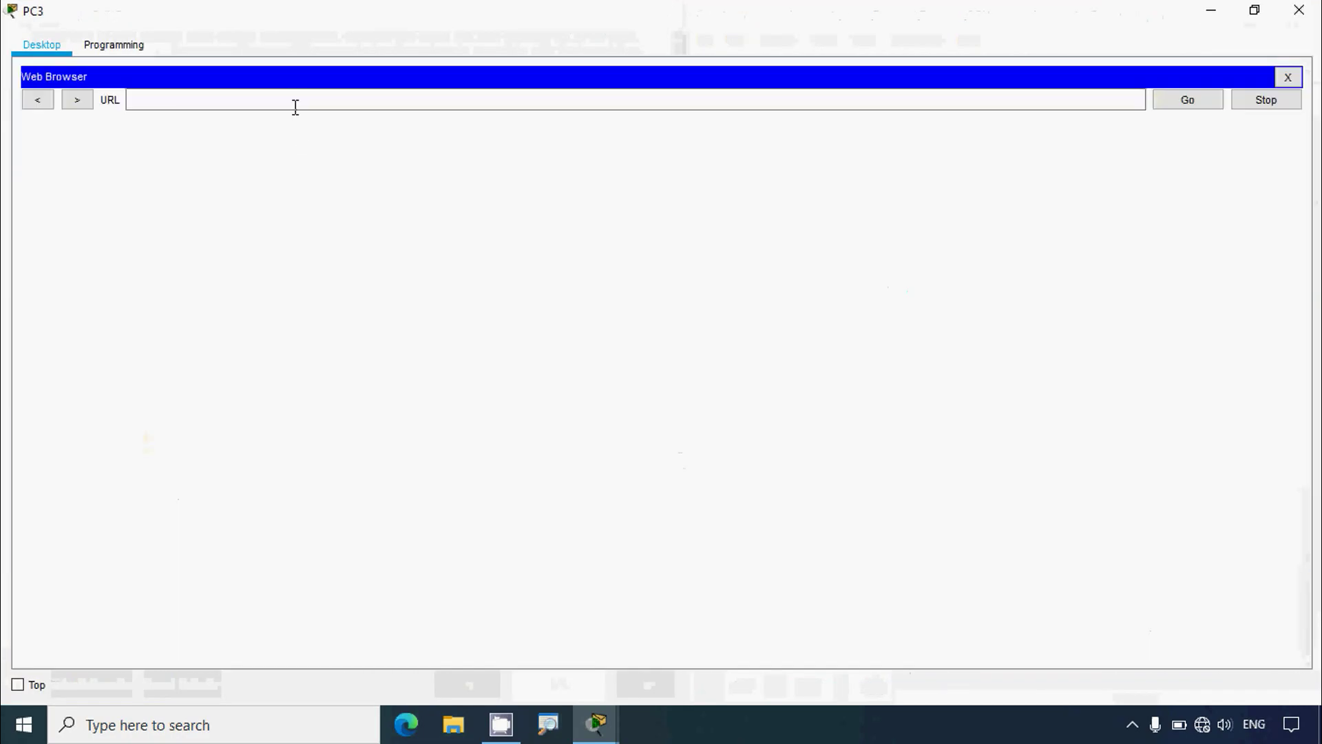
click(296, 101)
key(ctrl+v)
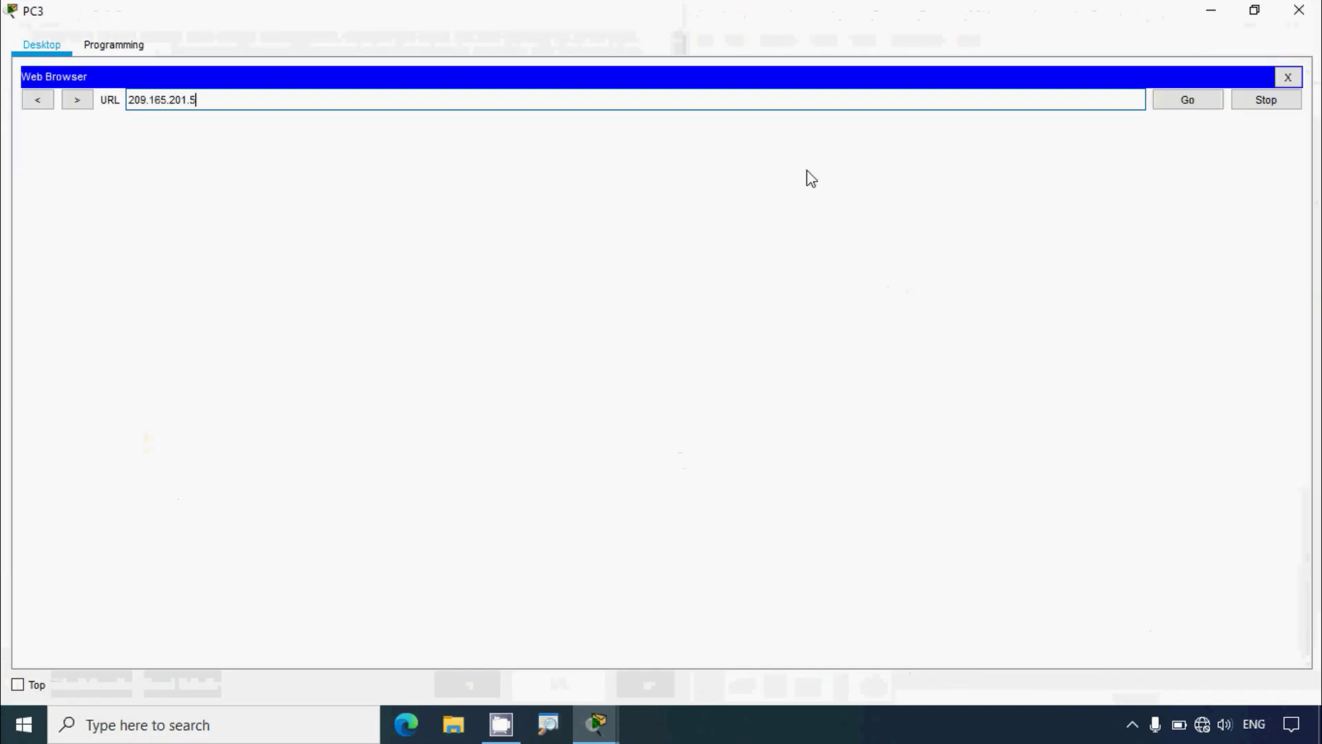
click(1168, 100)
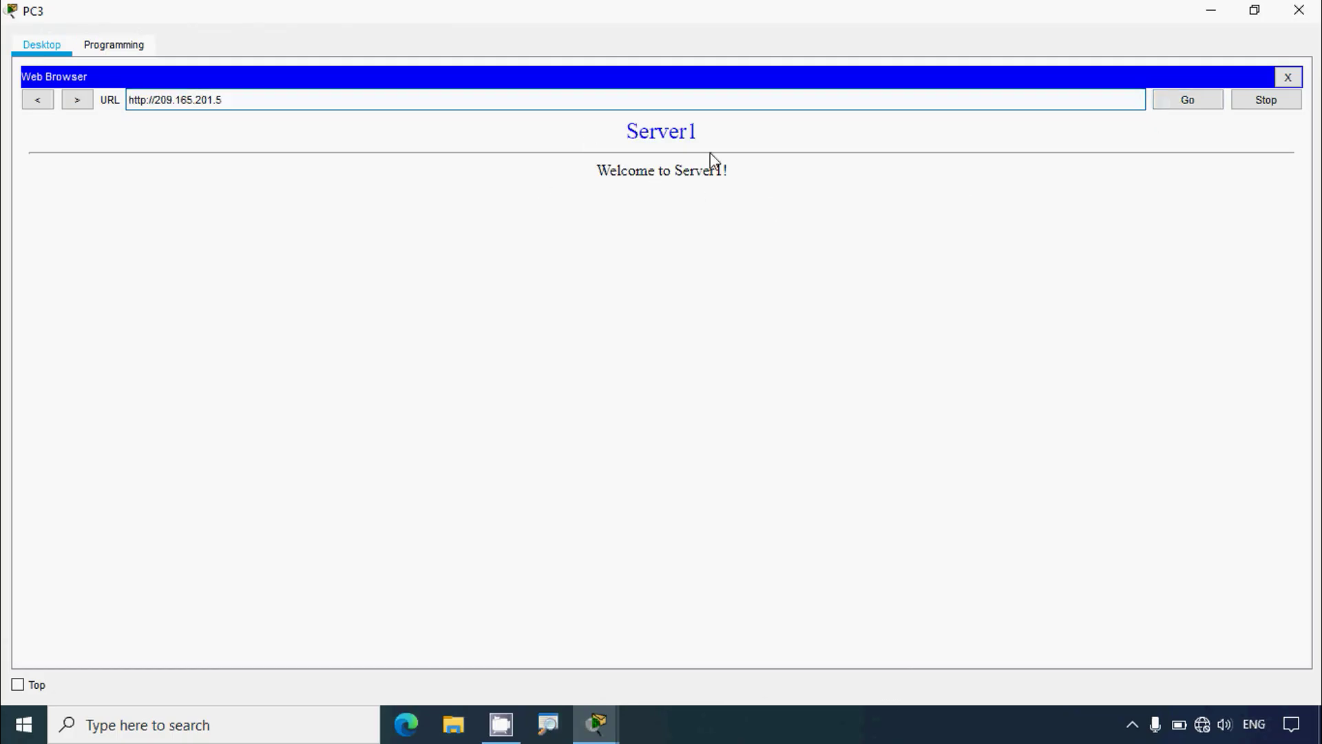
click(1298, 11)
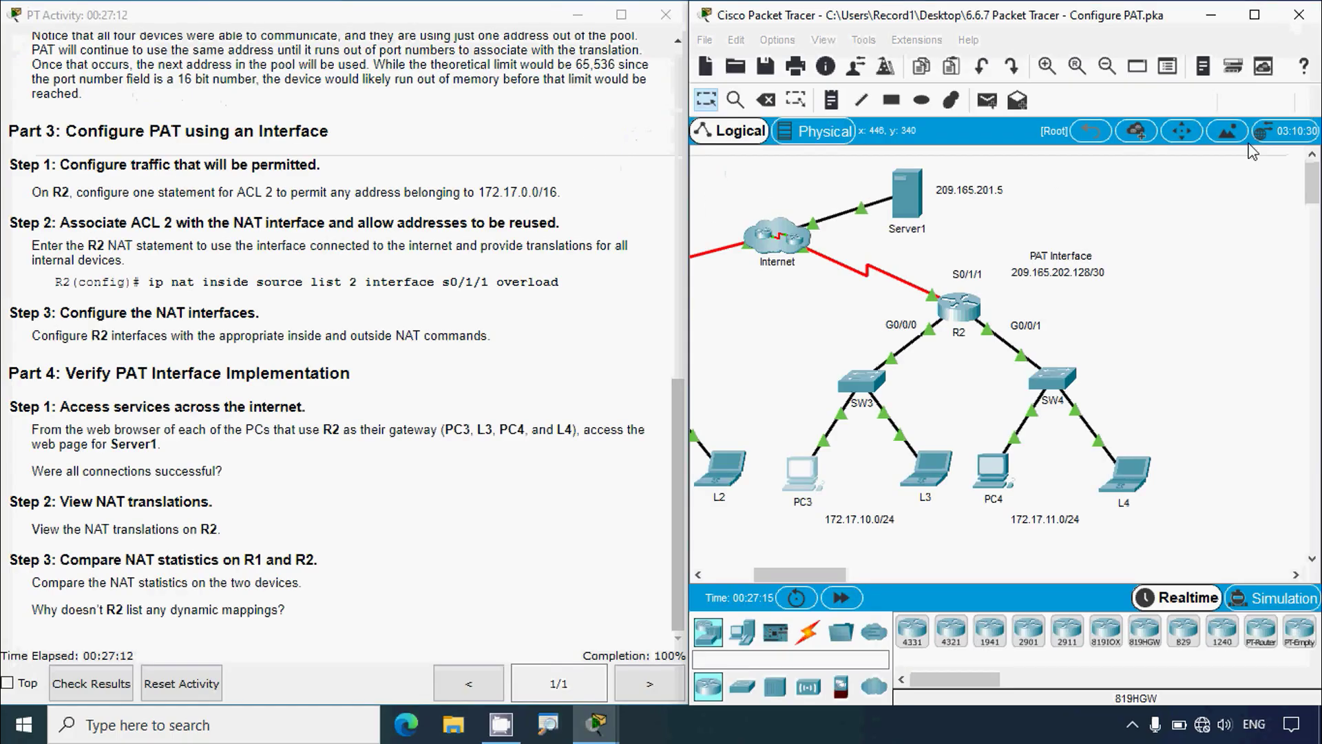
Load Server1's web page at 209.165.201.5 in laptop L3's web browser, and close L3's window.
click(937, 473)
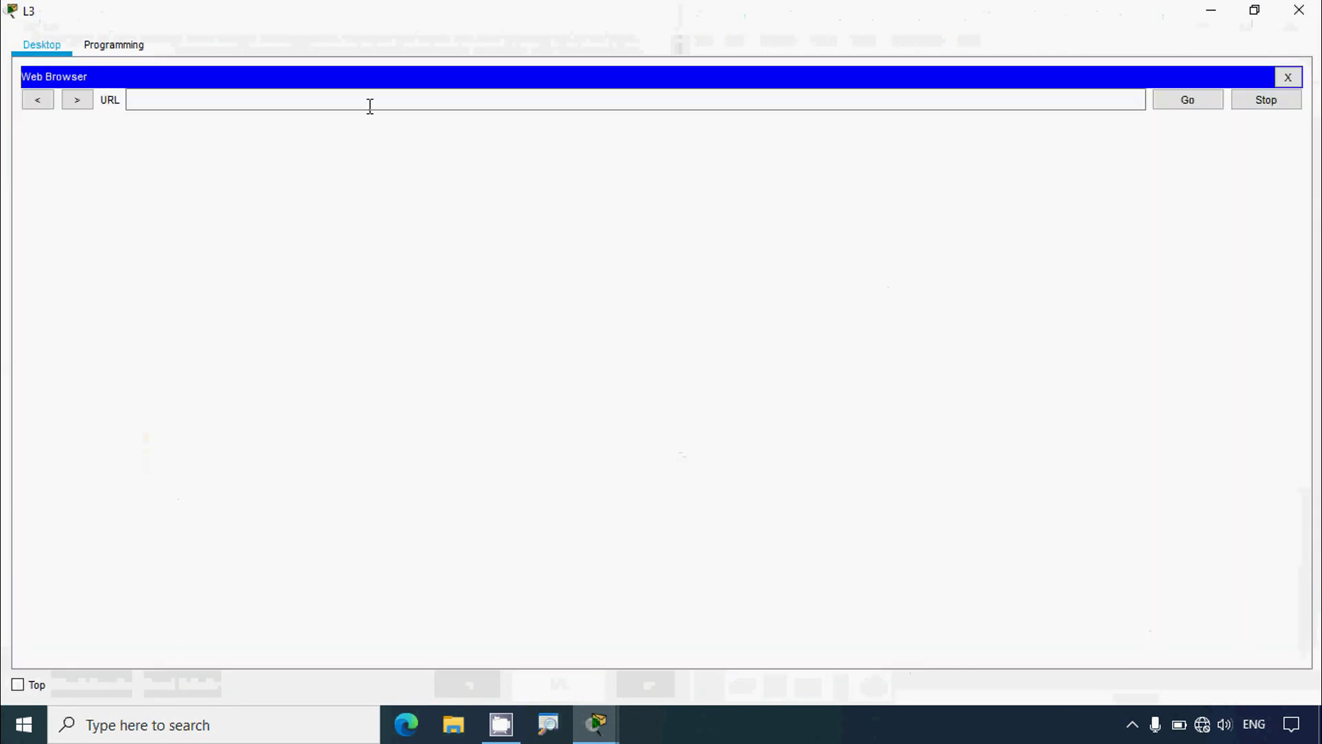
click(369, 103)
text(209.165.201.5)
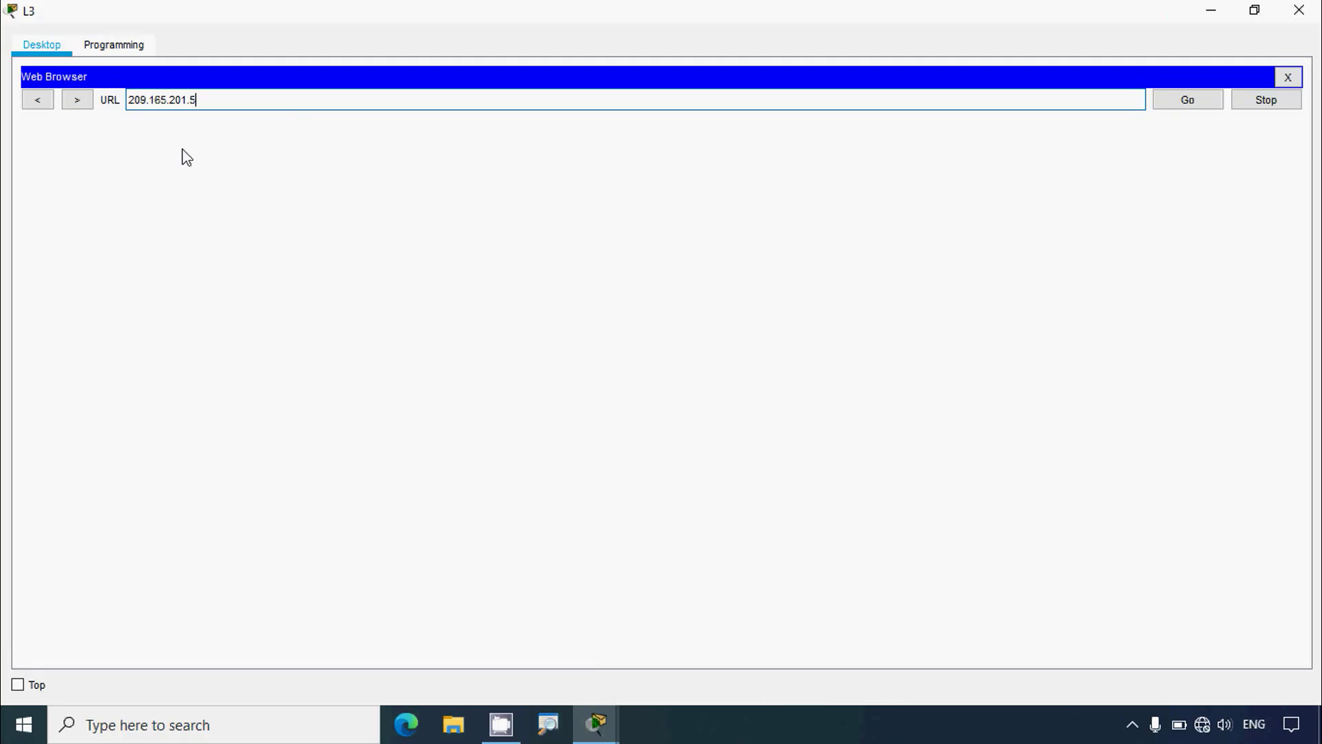
click(1189, 99)
drag(541, 131, 882, 247)
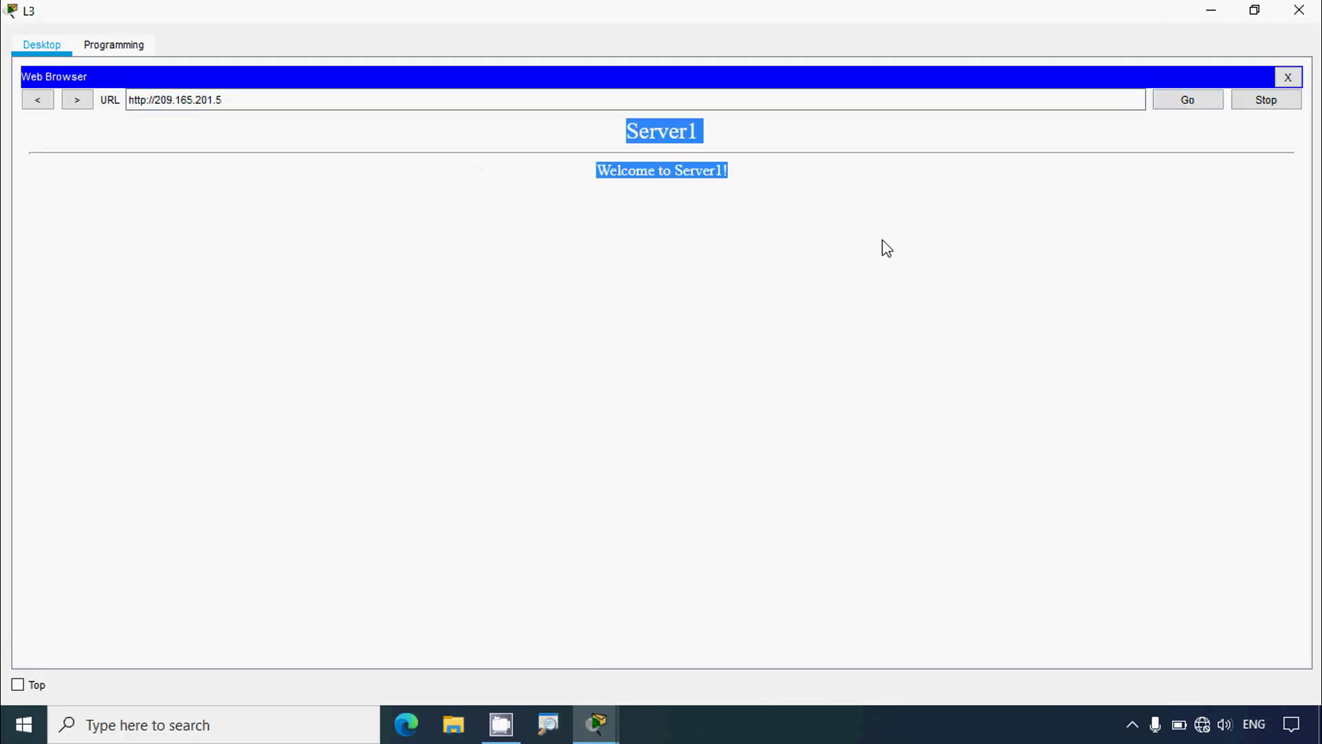
click(1317, 11)
Load Server1's web page at 209.165.201.5 in PC4's web browser, and close PC4's window.
click(993, 470)
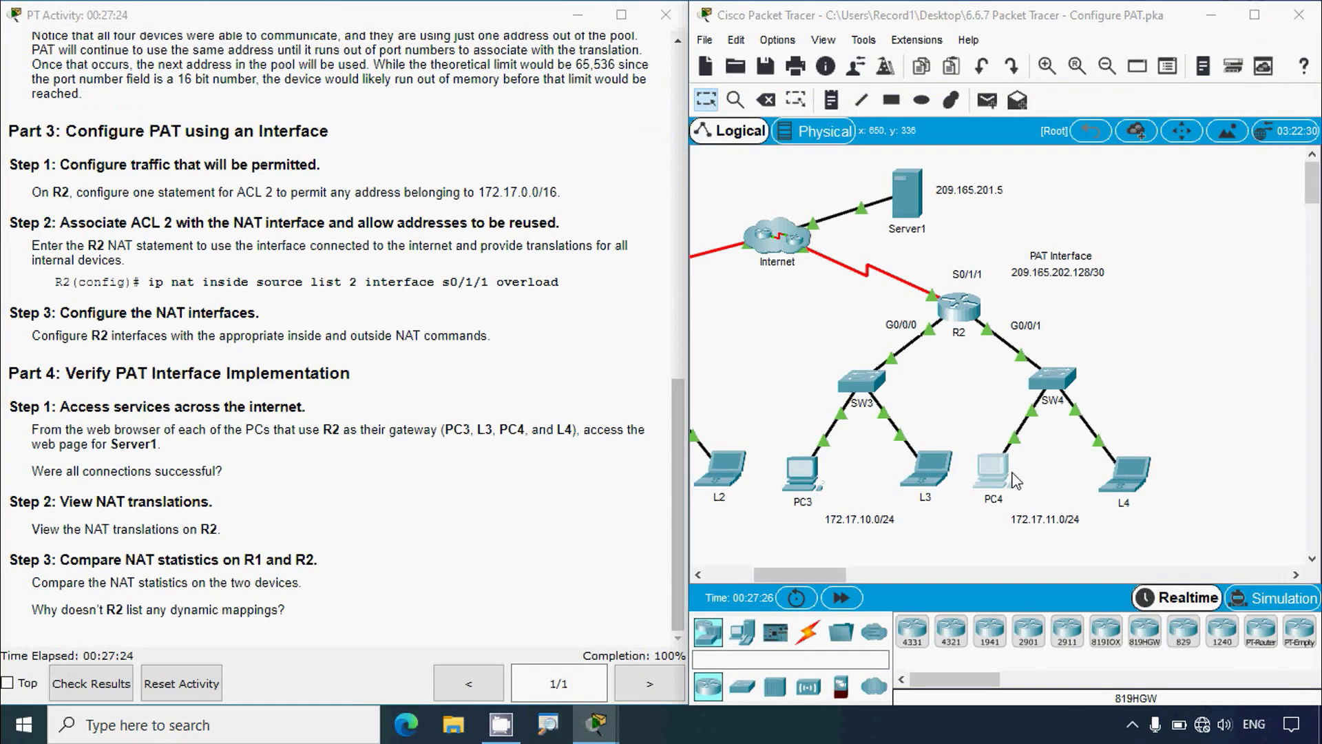
click(865, 90)
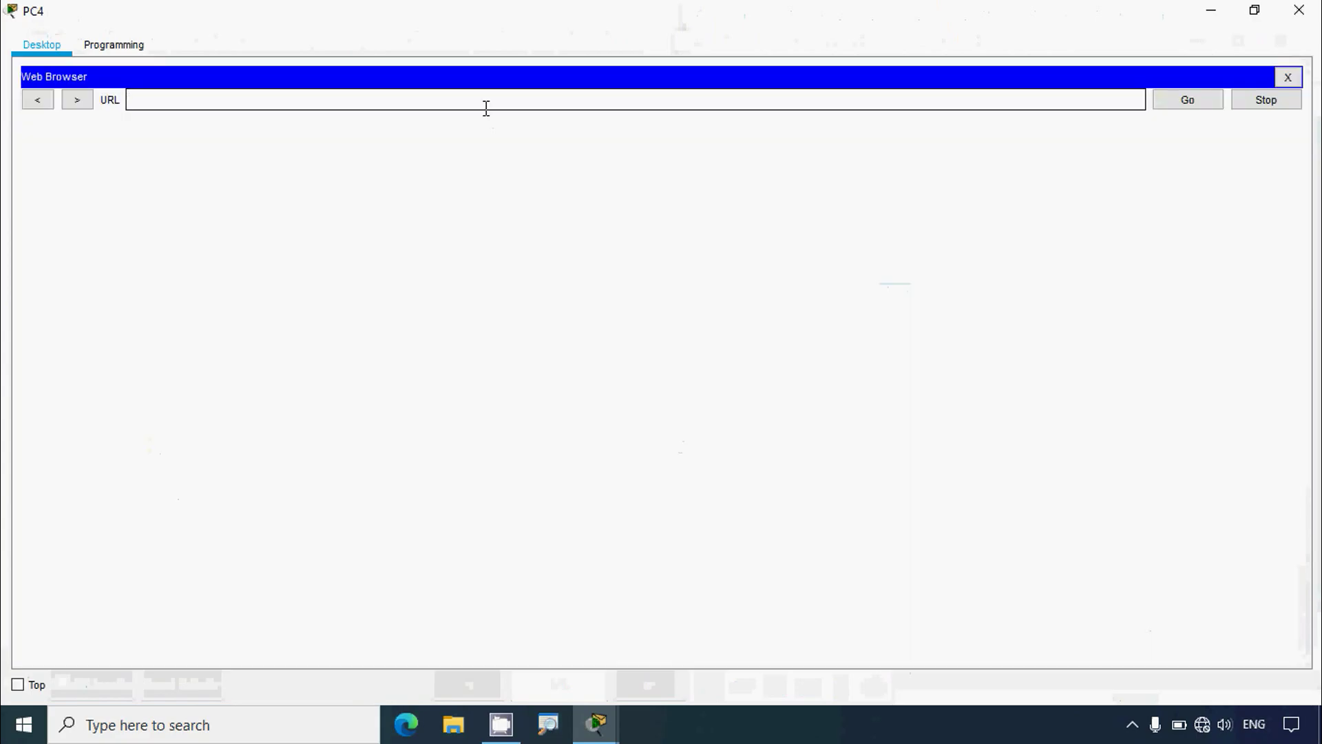
click(487, 103)
text(209.165.201.5)
click(1186, 102)
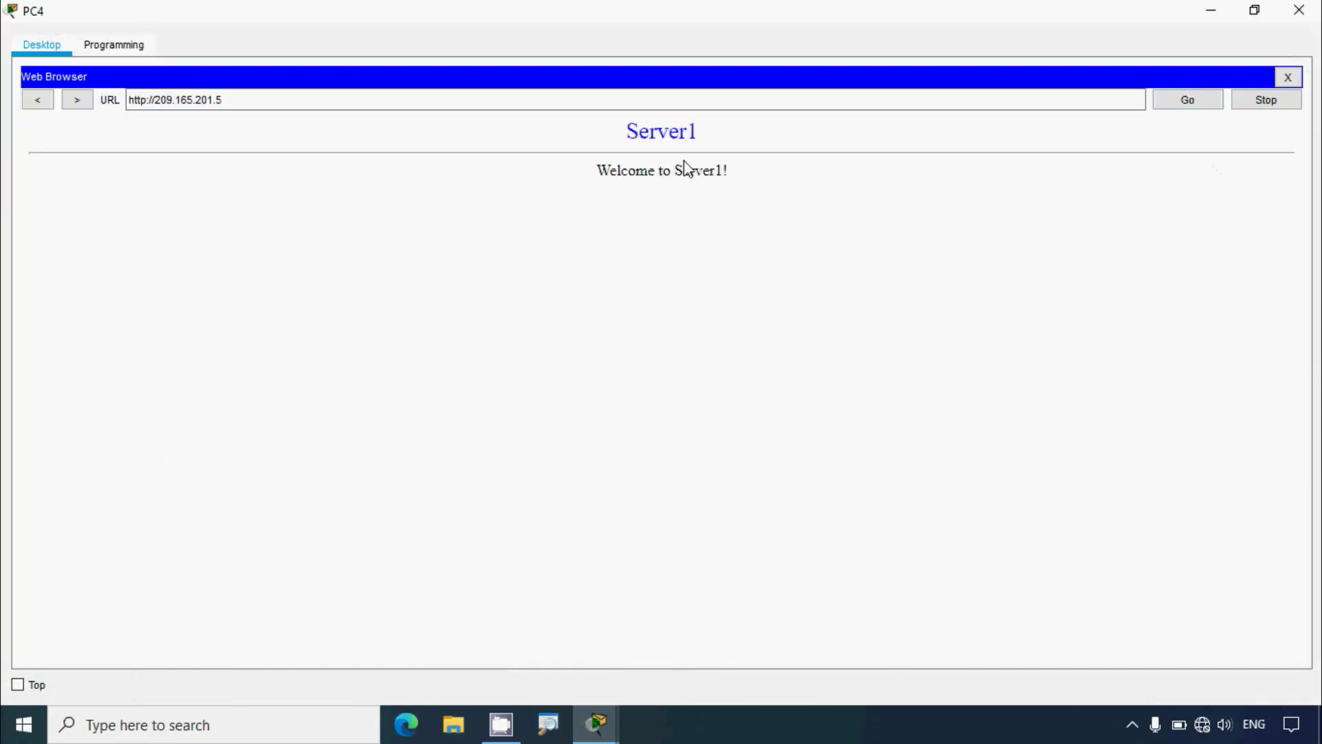
click(1299, 10)
Load Server1's web page at 209.165.201.5 in laptop L4's web browser, and close L4's window.
click(1124, 474)
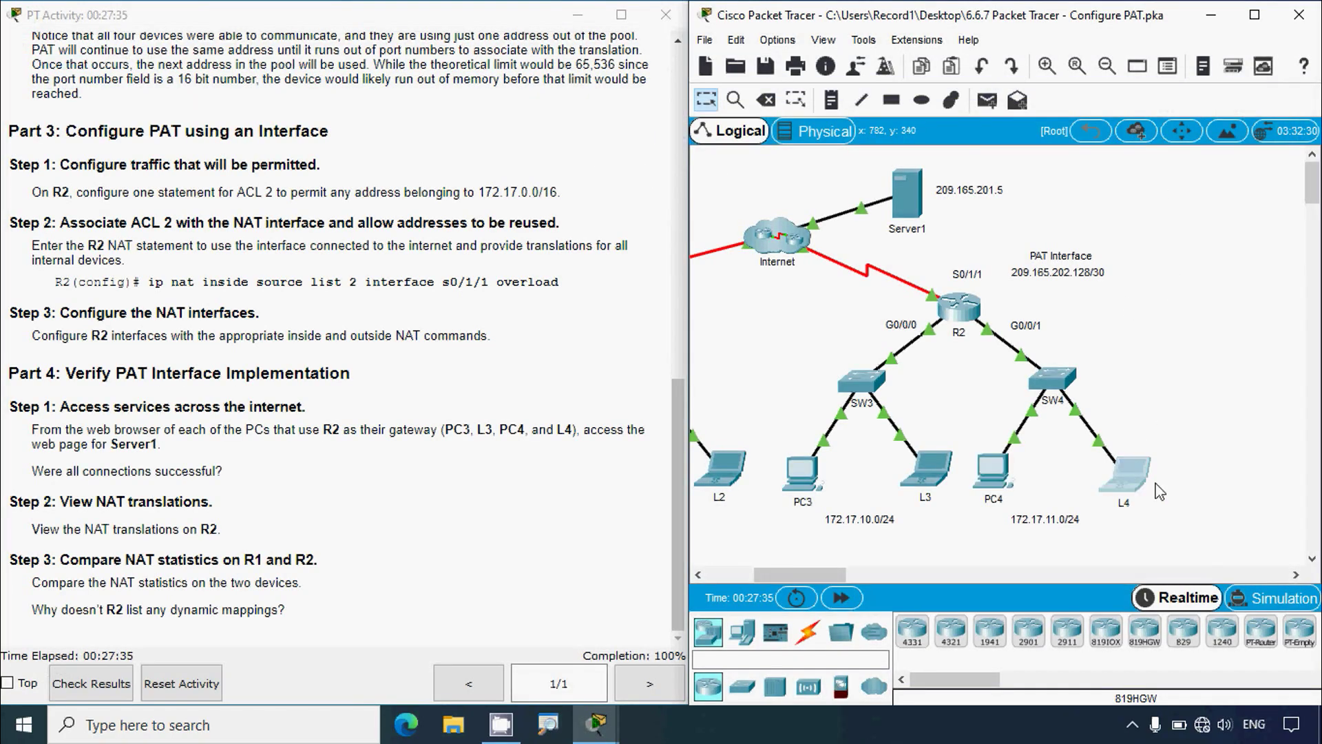
click(865, 89)
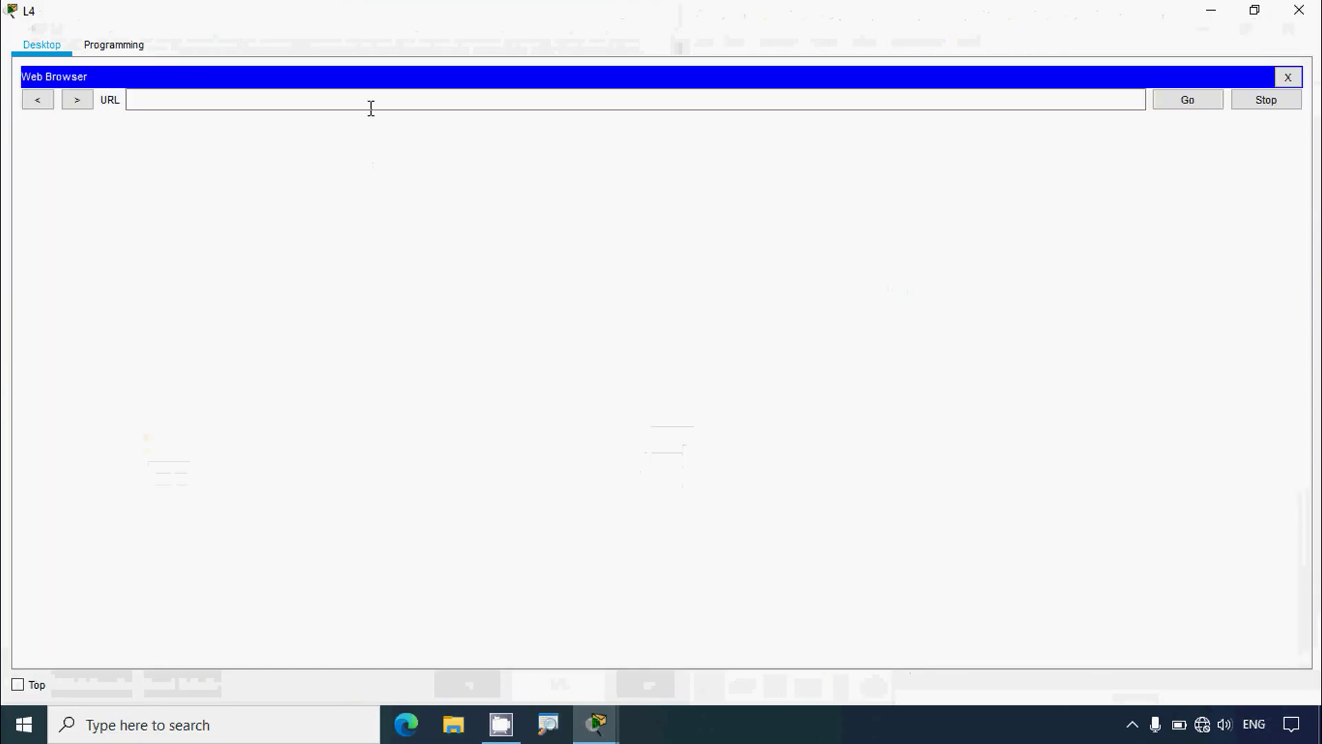
click(369, 102)
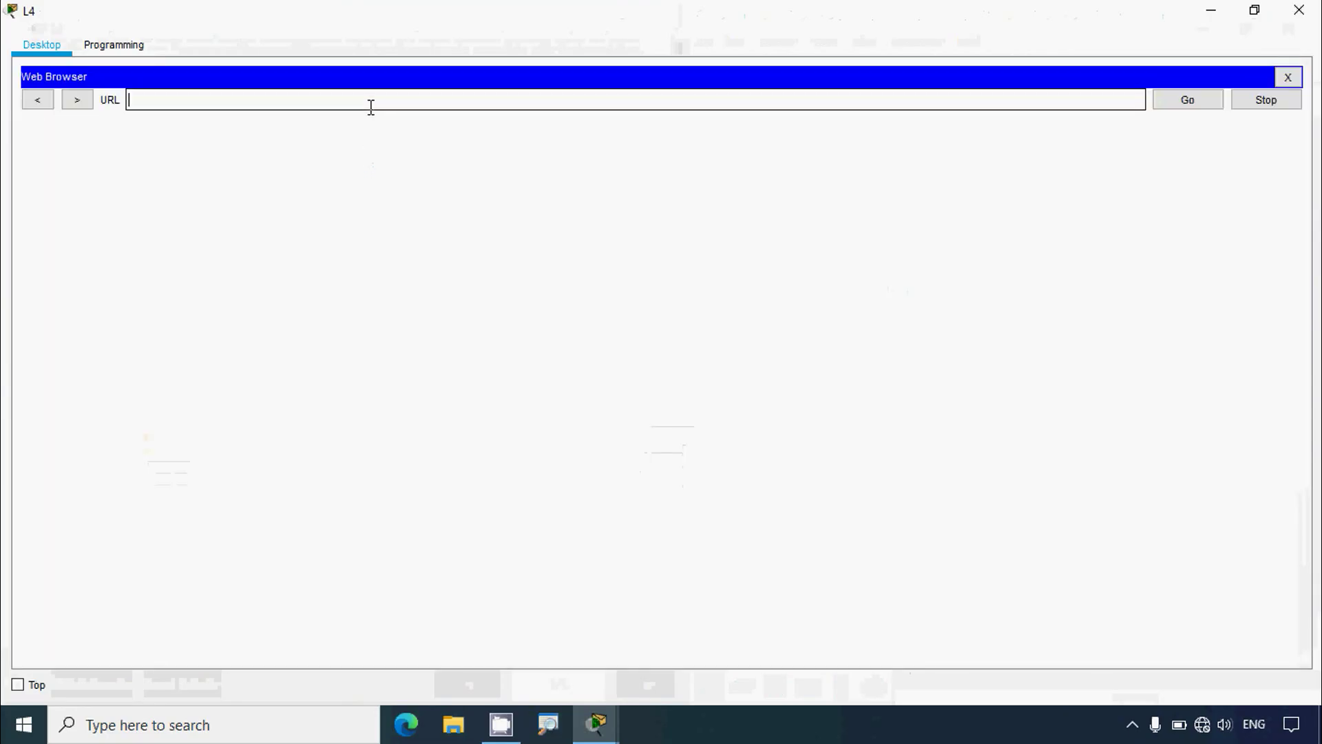
text(209.165.201.5)
click(1188, 100)
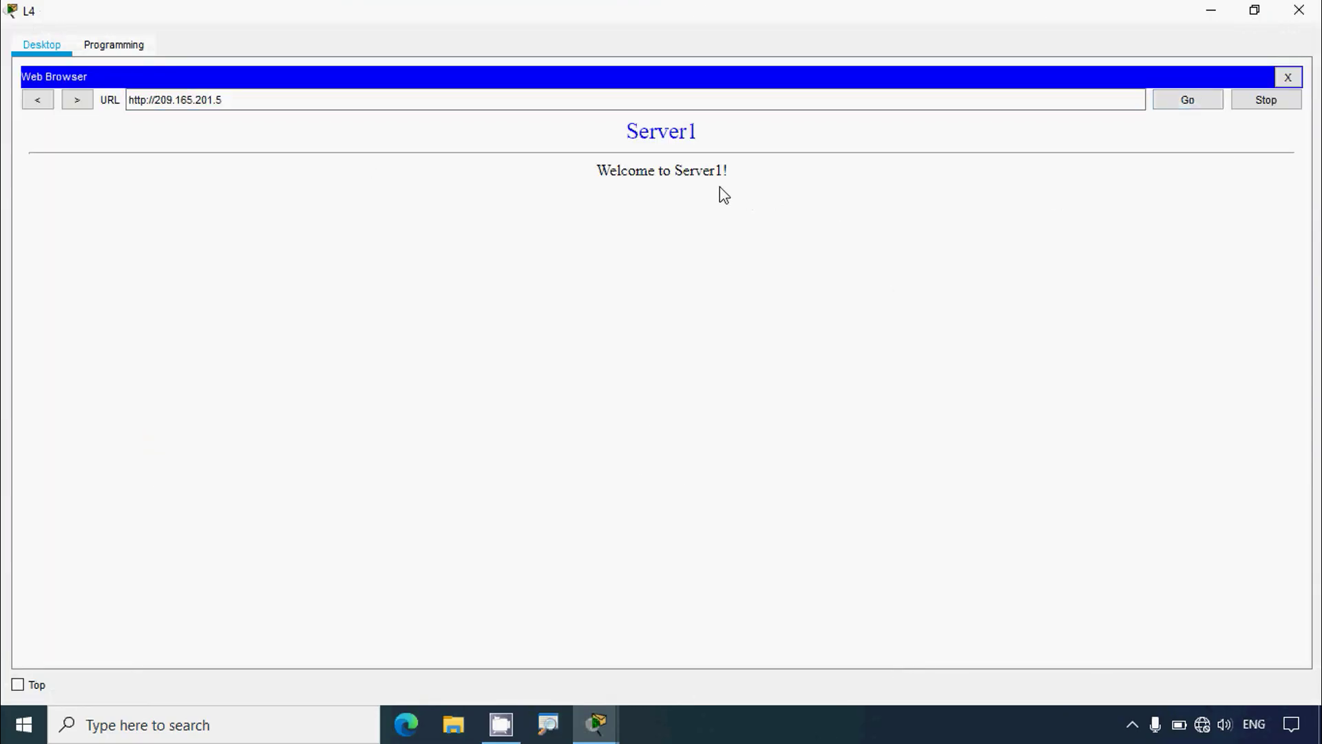
click(1299, 9)
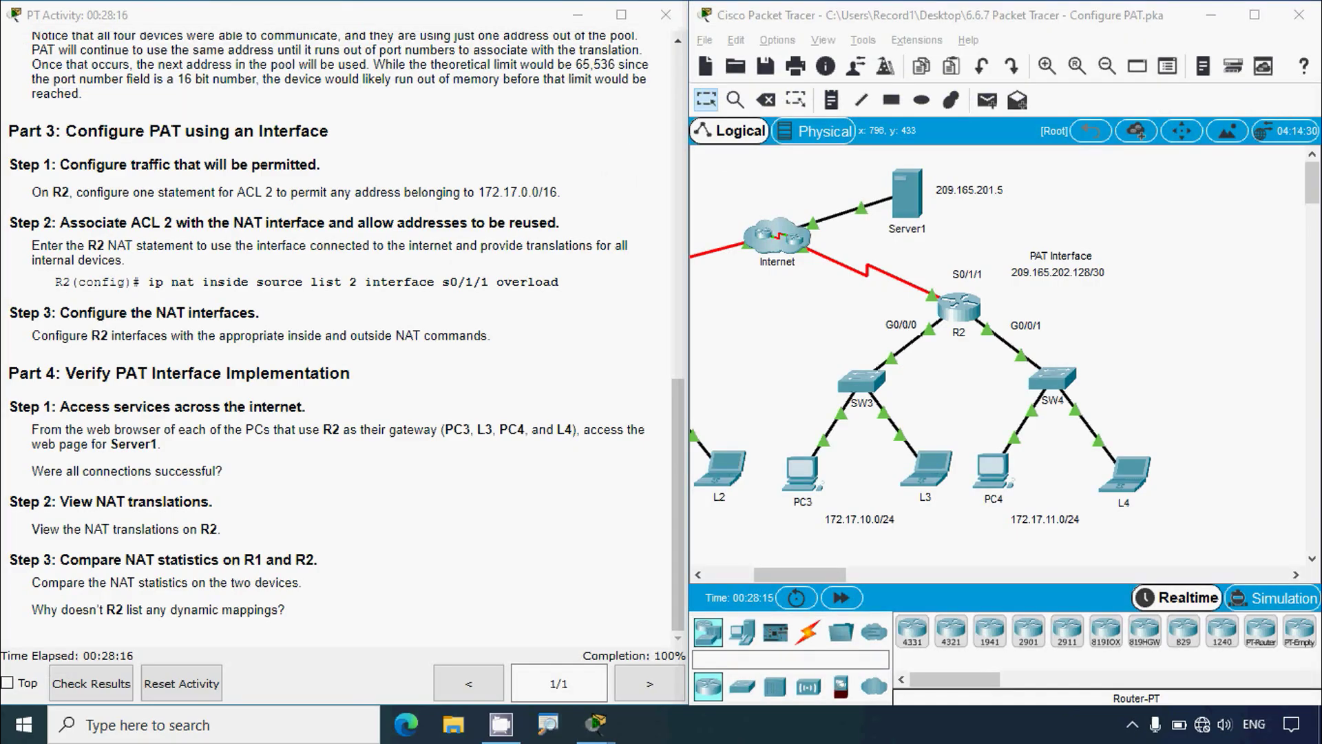
Open router R2's command line in a maximized window and leave interface configuration for privileged EXEC mode with end.
click(338, 521)
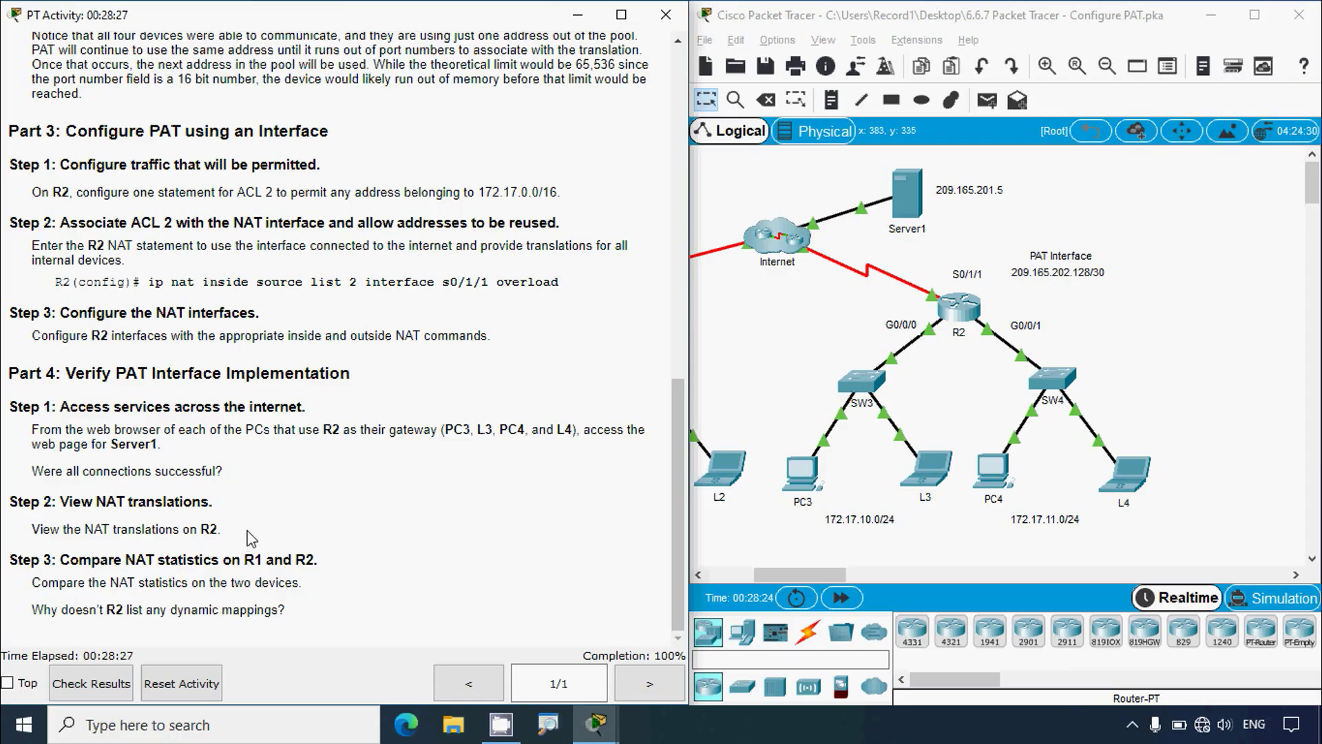
click(958, 308)
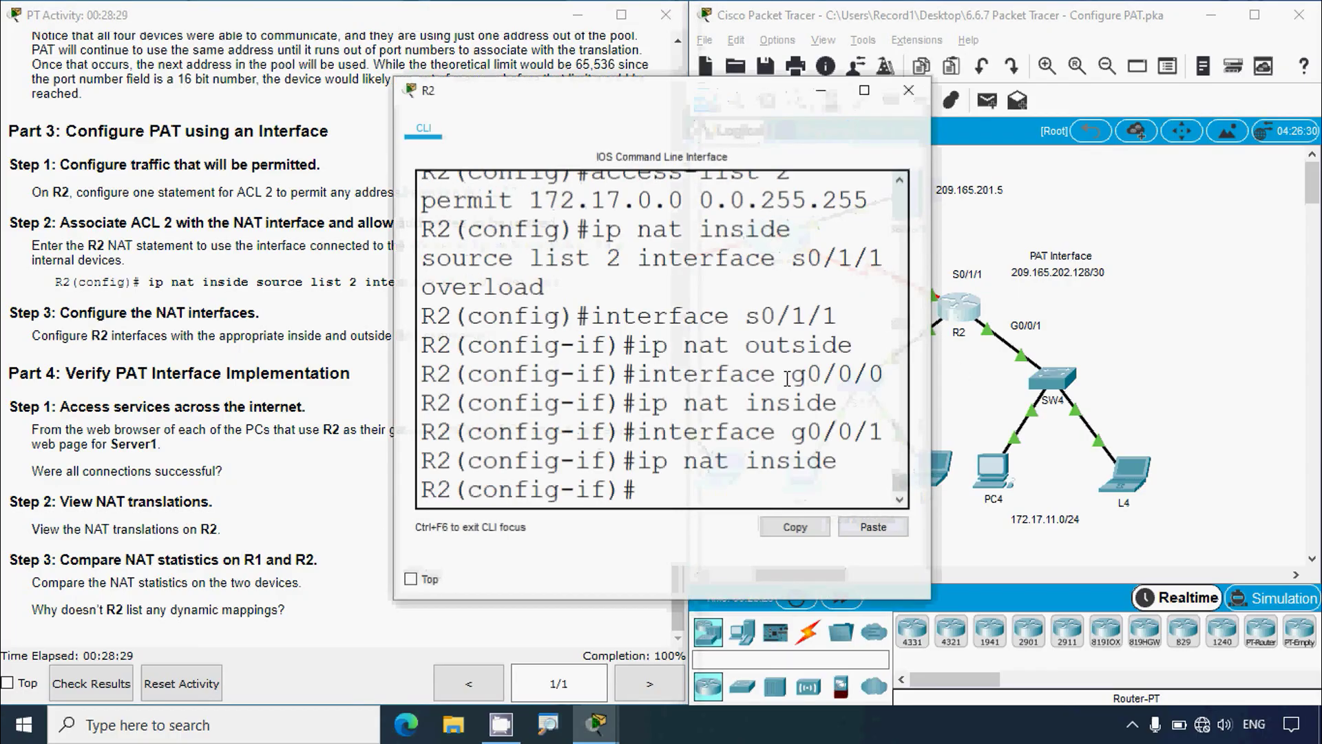
click(959, 92)
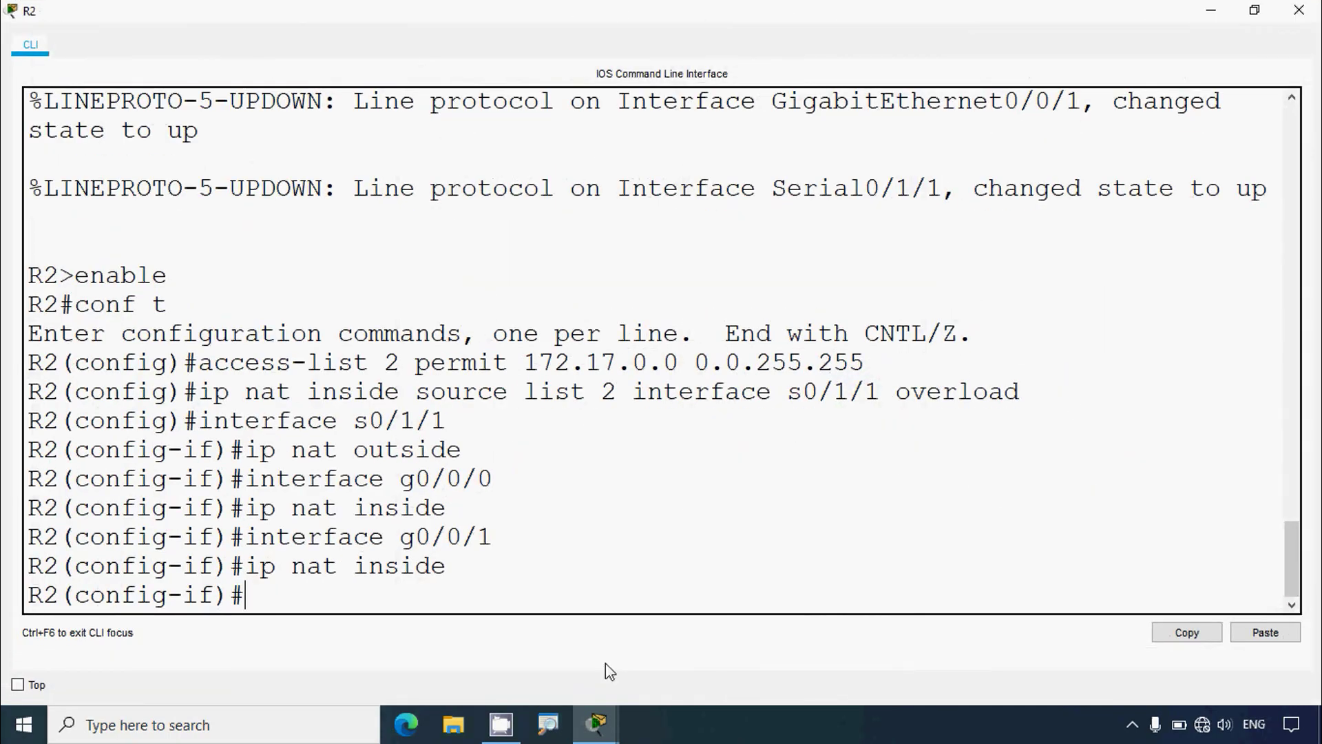
text(end)
key(Return)
key(Return)
Run show ip nat translations on R2 to list its NAT translation table.
text(s)
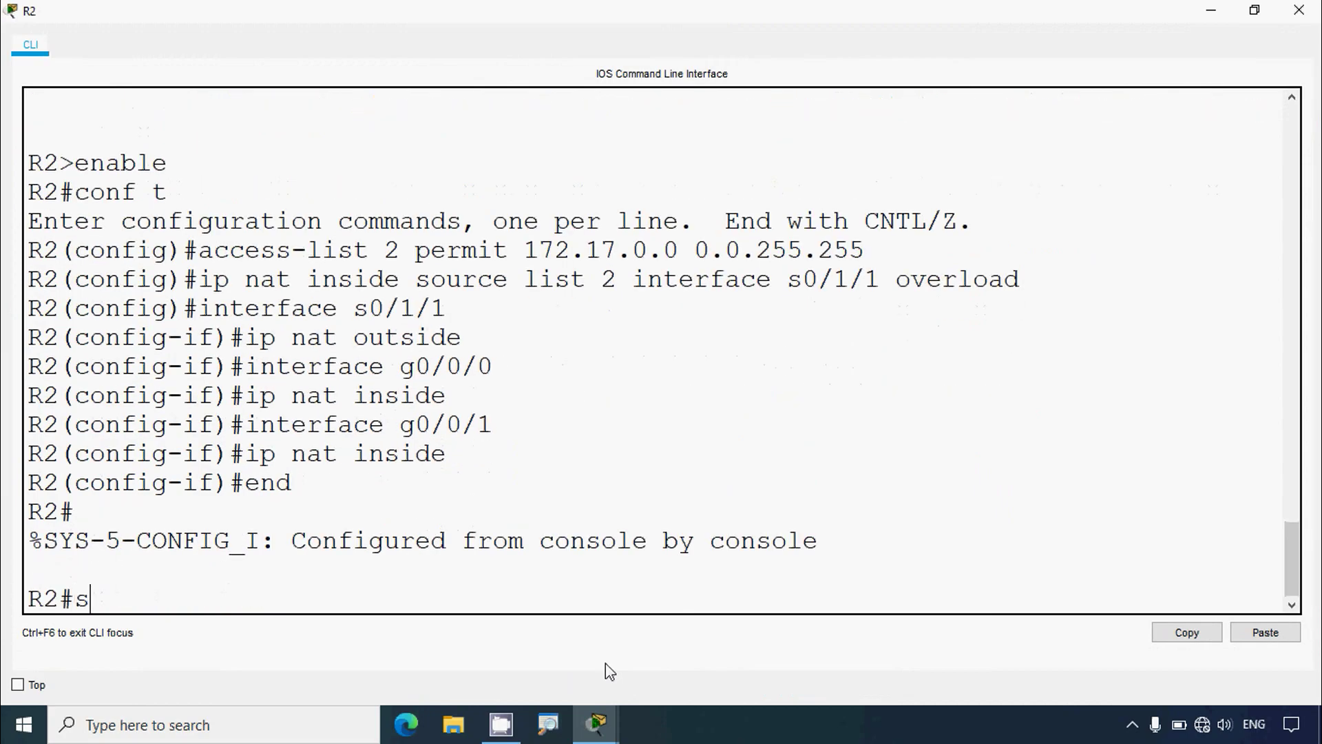
text(how ip nat )
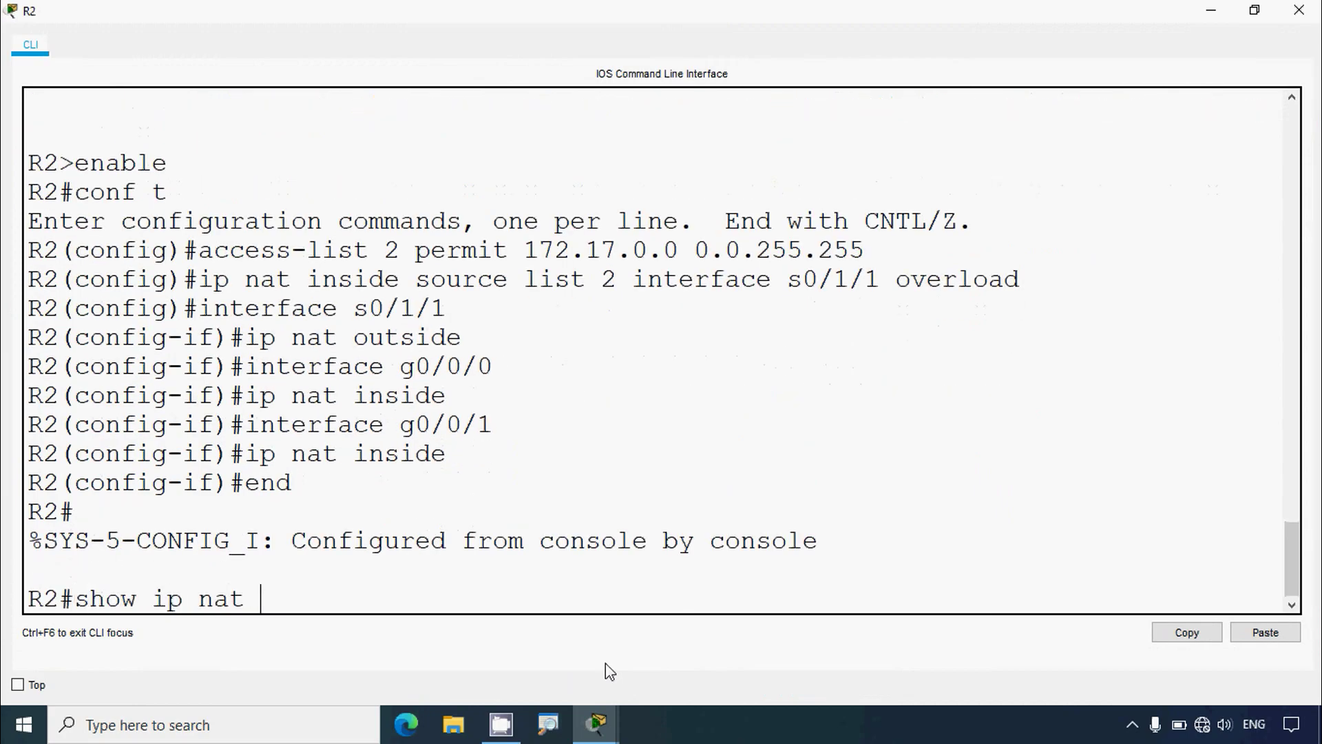
text(translations)
key(BackSpace)
key(BackSpace)
key(BackSpace)
text(anslations)
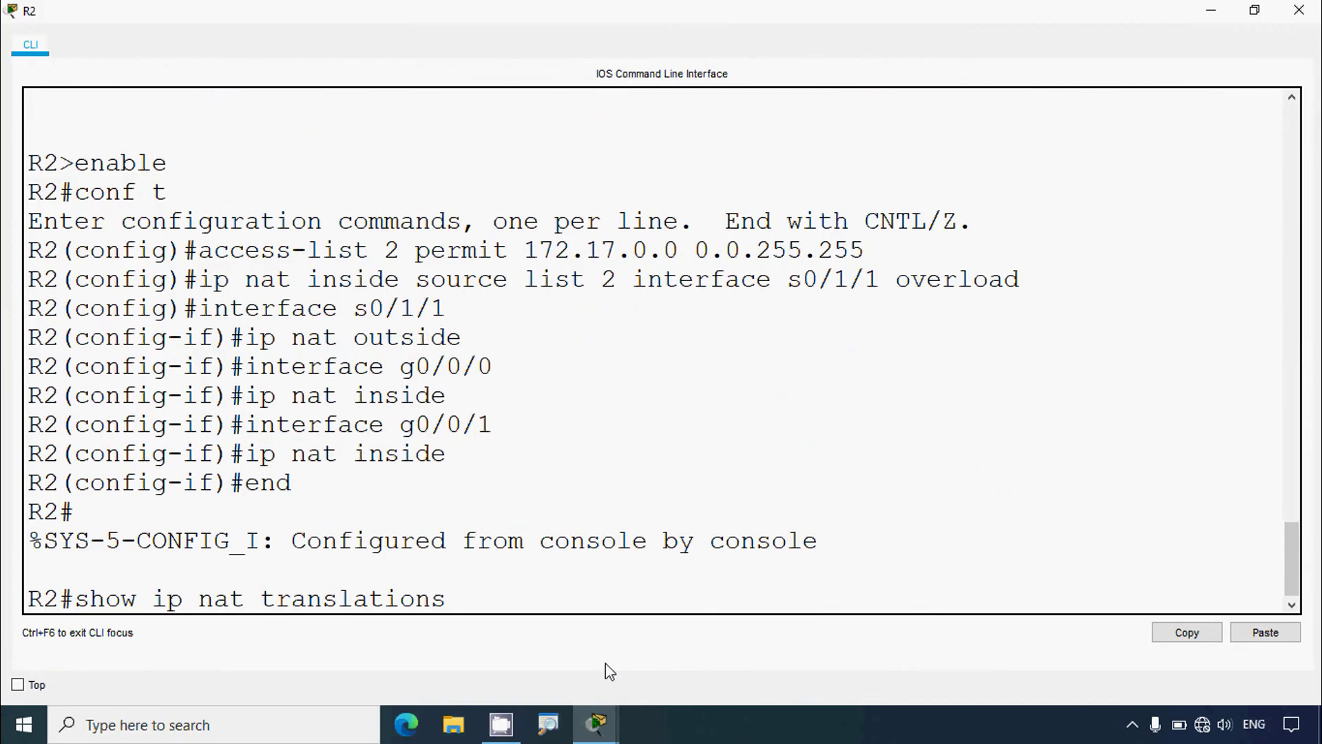
key(Return)
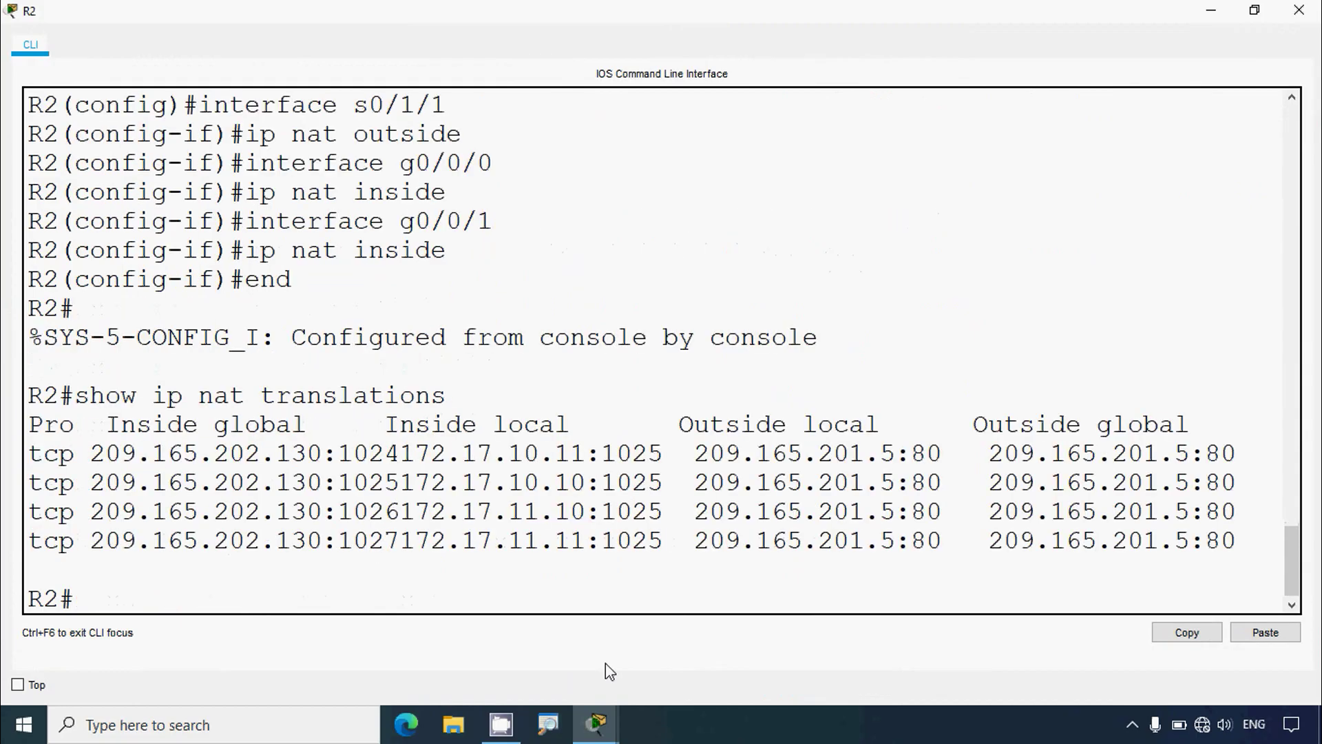
Examine R2's NAT translation entries, comparing the inside local, inside global, outside local and outside global columns.
drag(26, 454, 1246, 550)
click(598, 524)
drag(384, 424, 573, 424)
click(459, 475)
drag(407, 460, 665, 456)
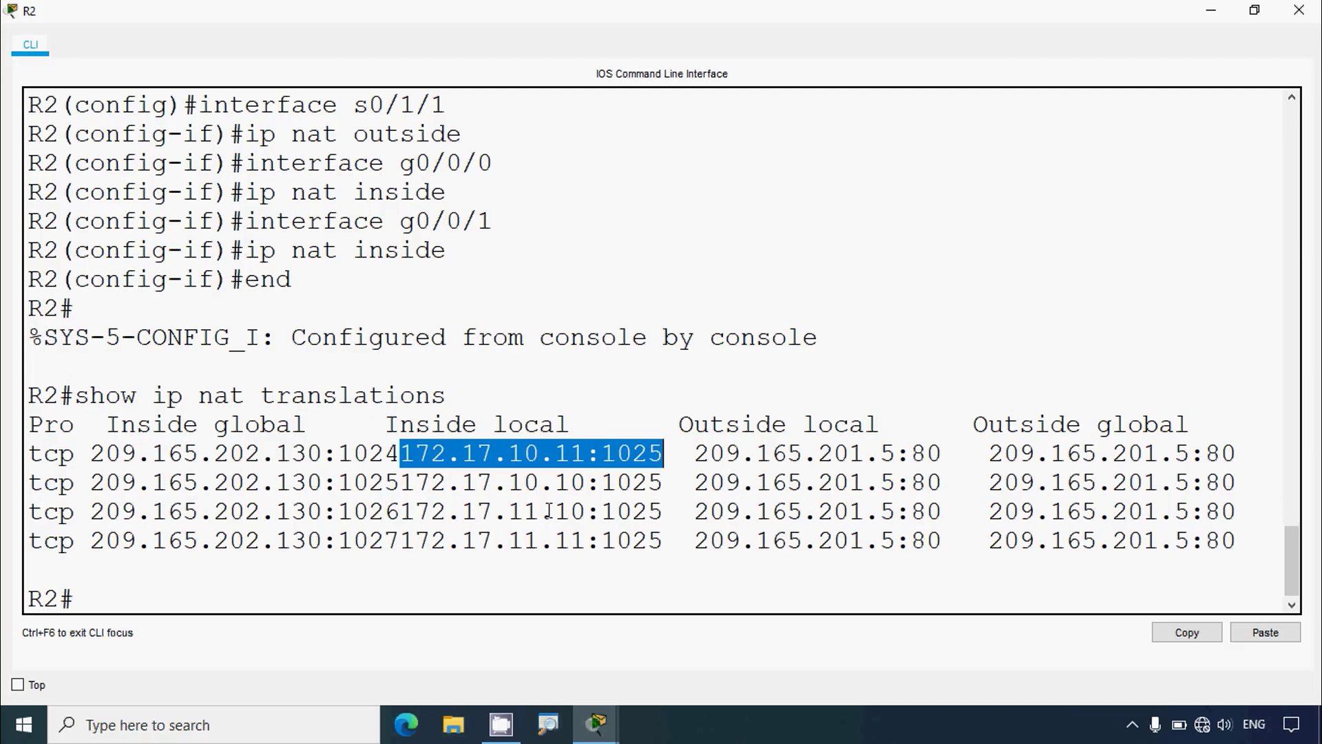
click(325, 493)
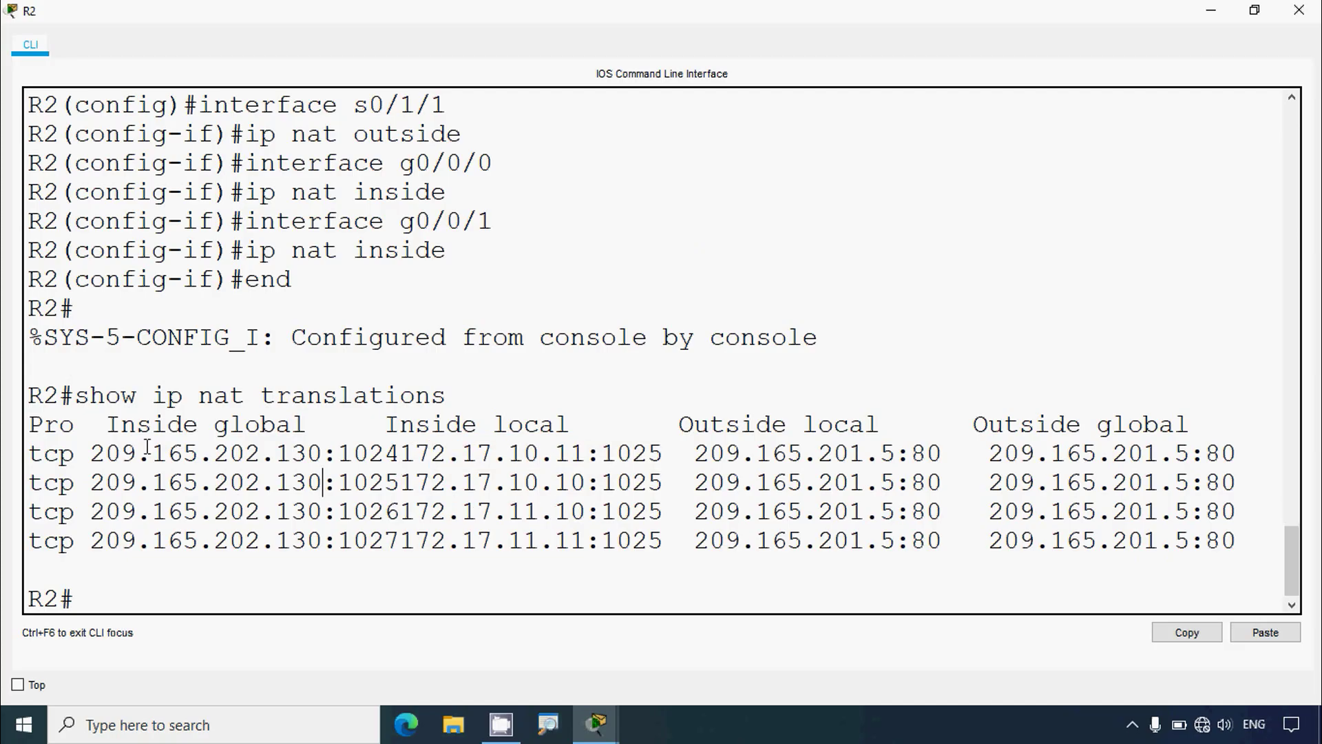
drag(110, 425, 311, 425)
click(291, 468)
drag(98, 460, 353, 458)
drag(98, 485, 356, 482)
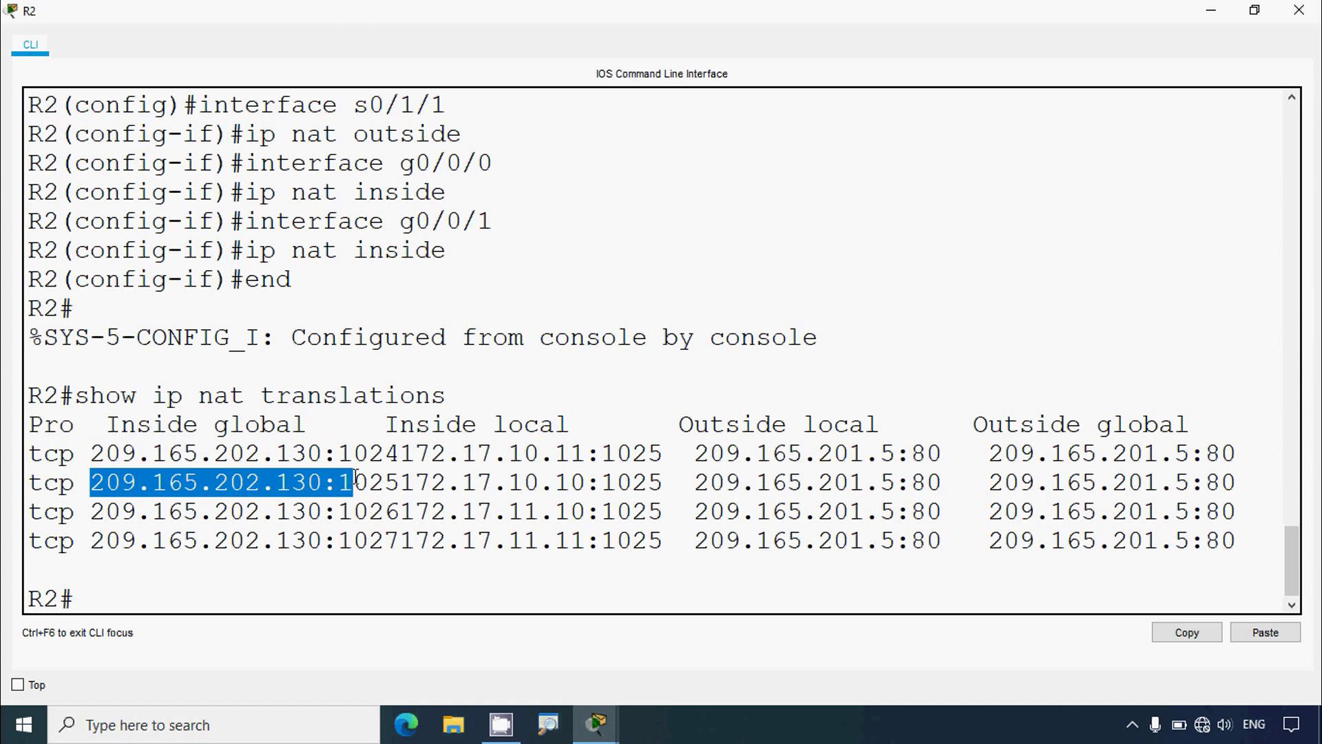
drag(680, 425, 872, 427)
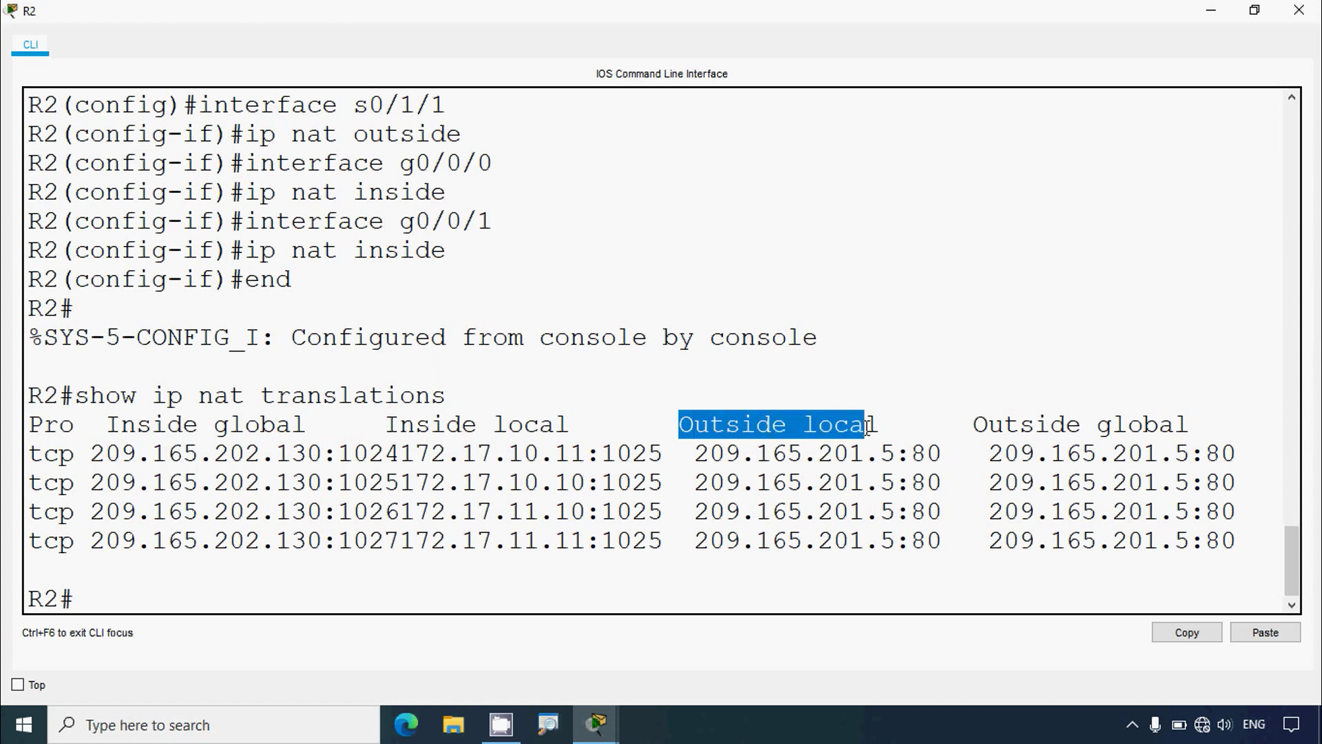
drag(973, 425, 1207, 426)
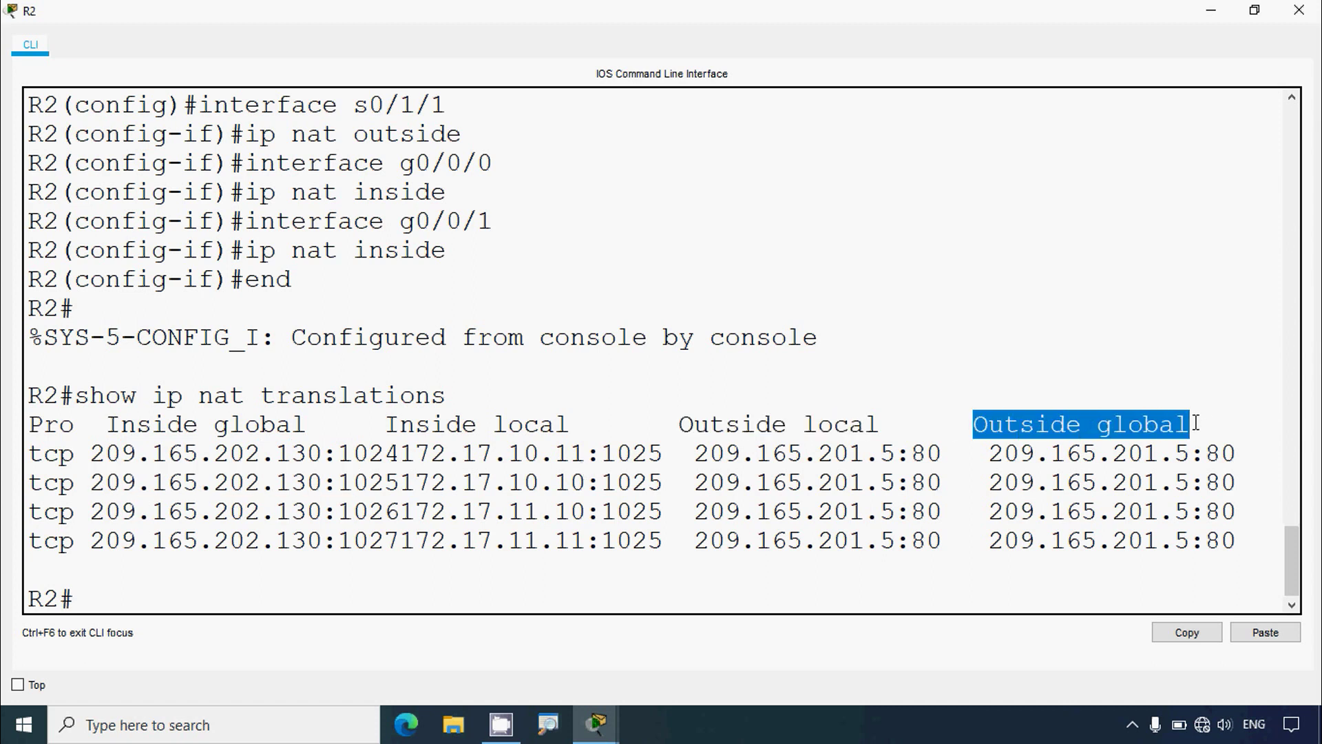
Close the router's window and review the objectives at the start of the activity instructions.
click(1299, 10)
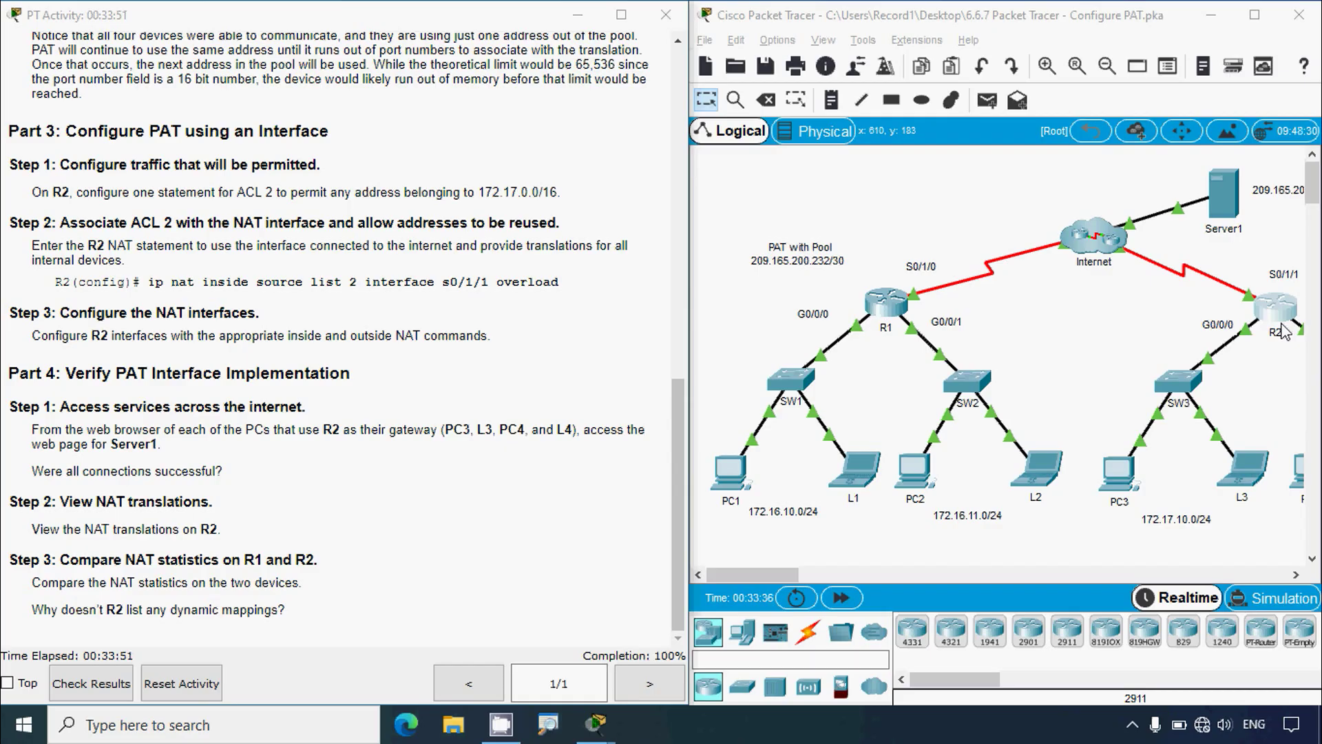
drag(780, 575, 813, 589)
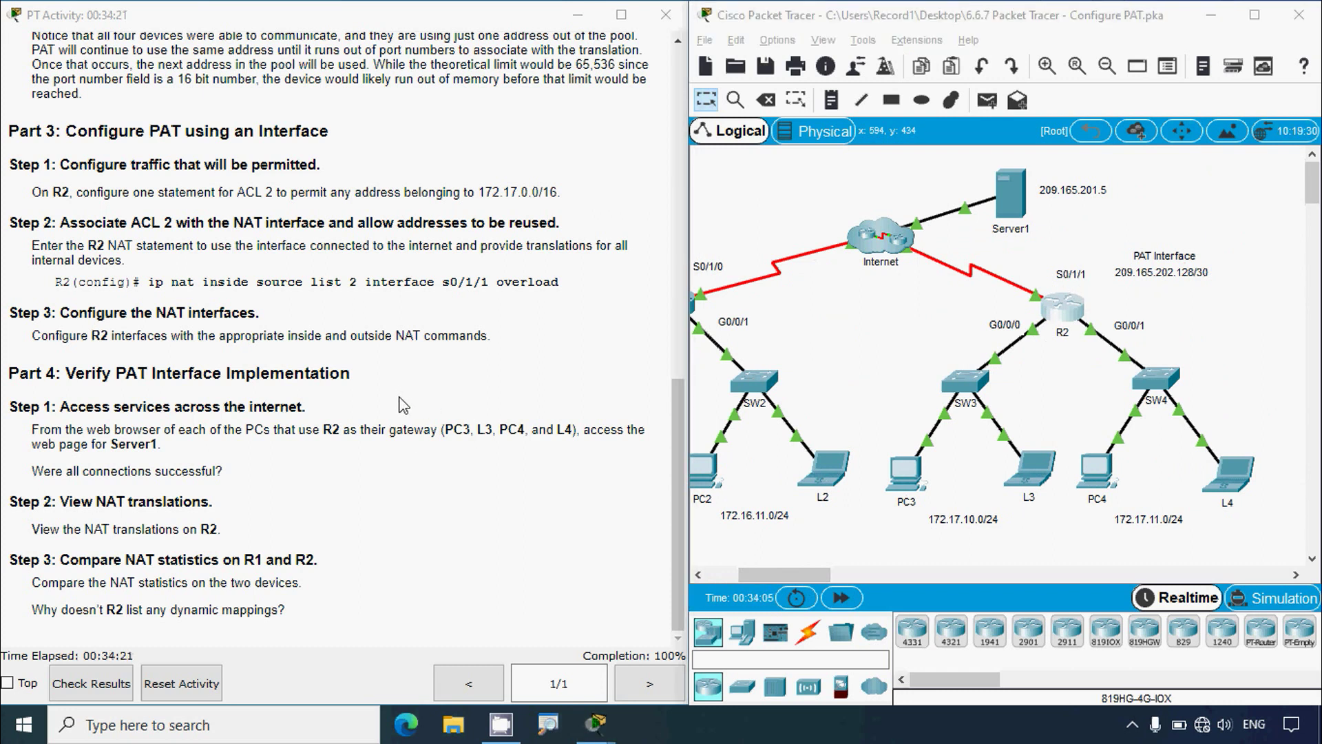
drag(675, 471, 666, 131)
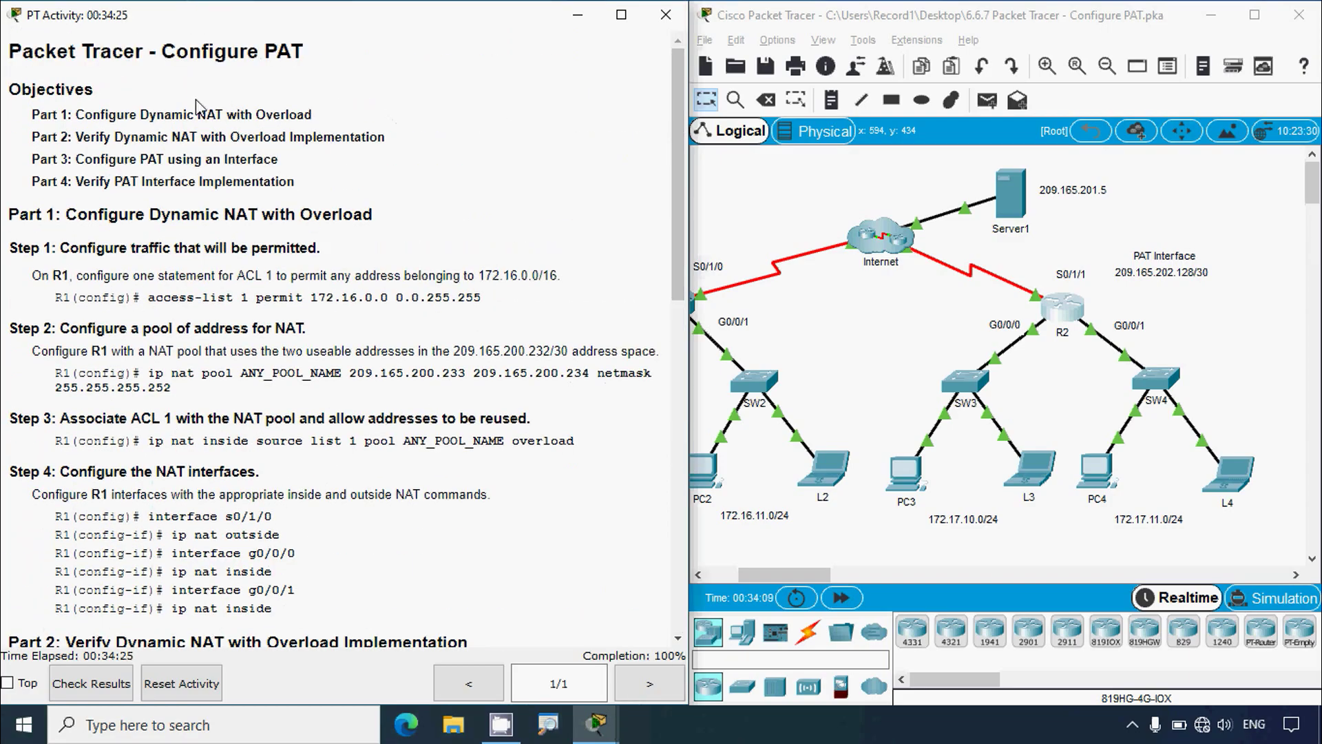